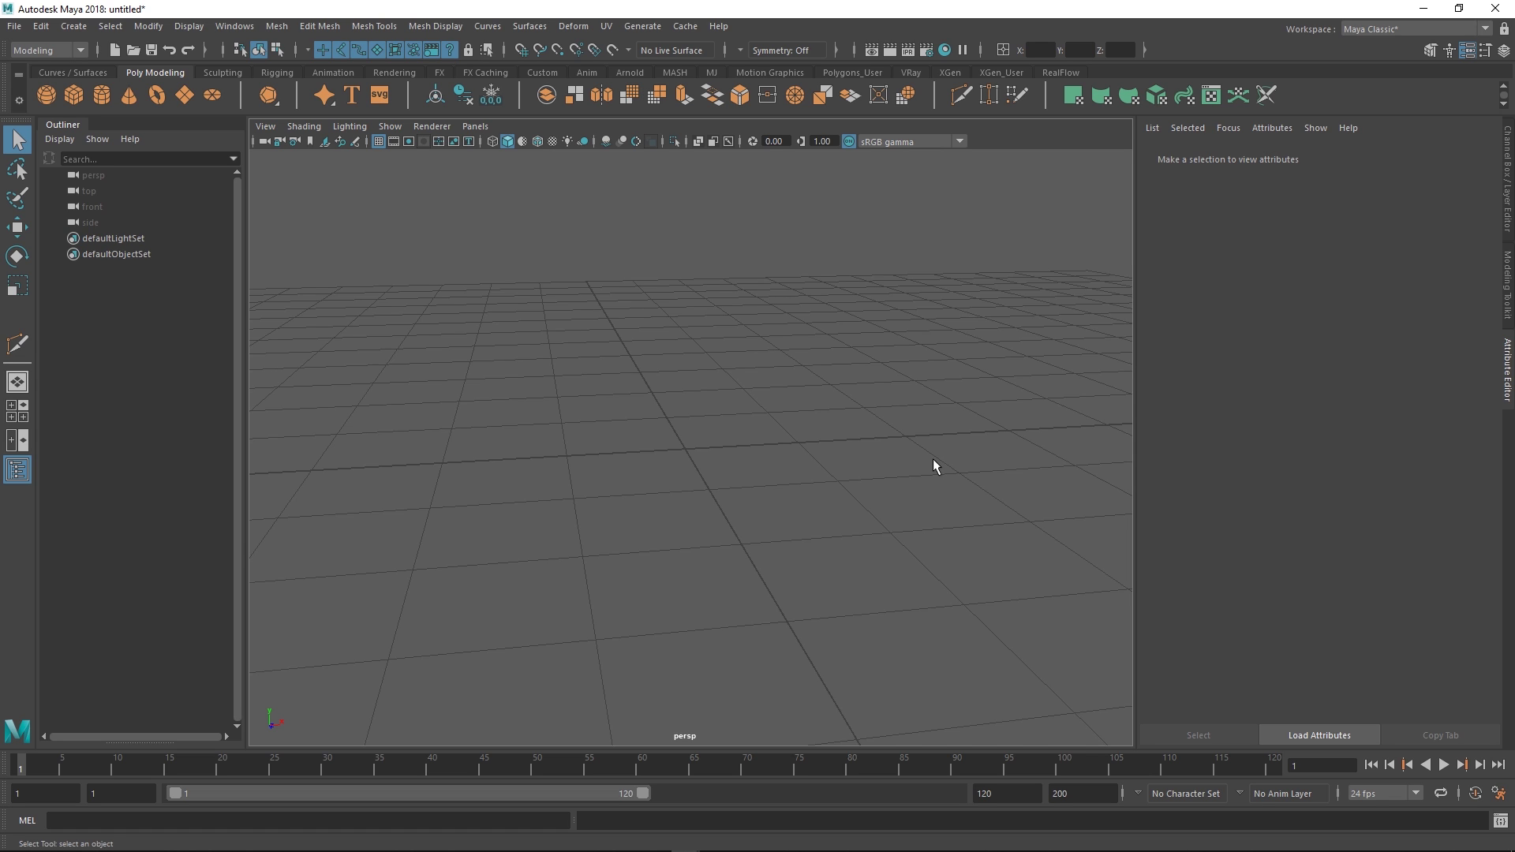
- Create a polygon cylinder at the centre of the grid
alt+drag(774, 554, 758, 486)
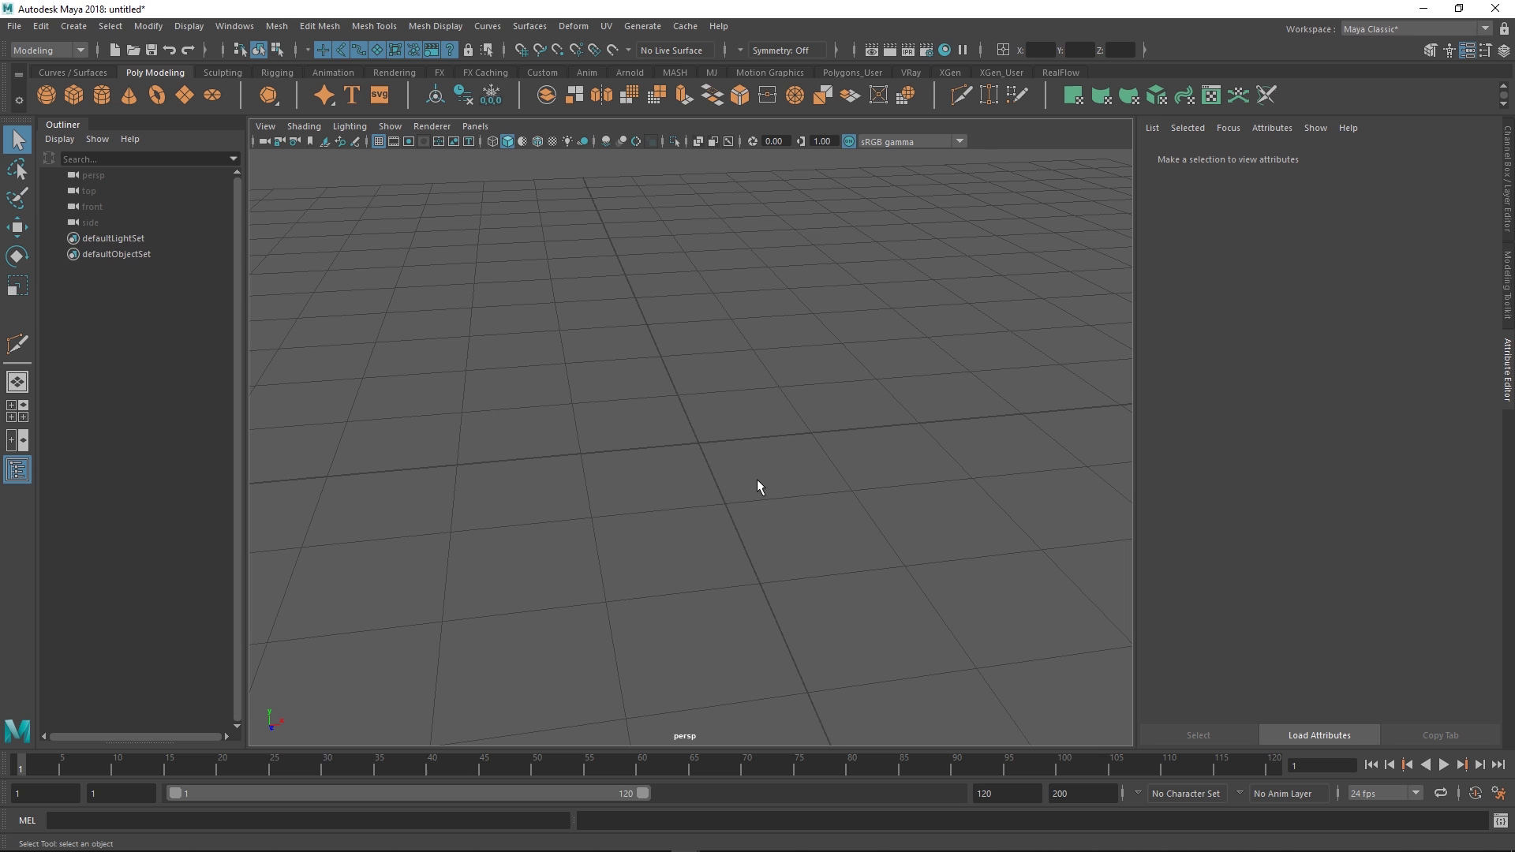
shift+right_drag(755, 472, 677, 458)
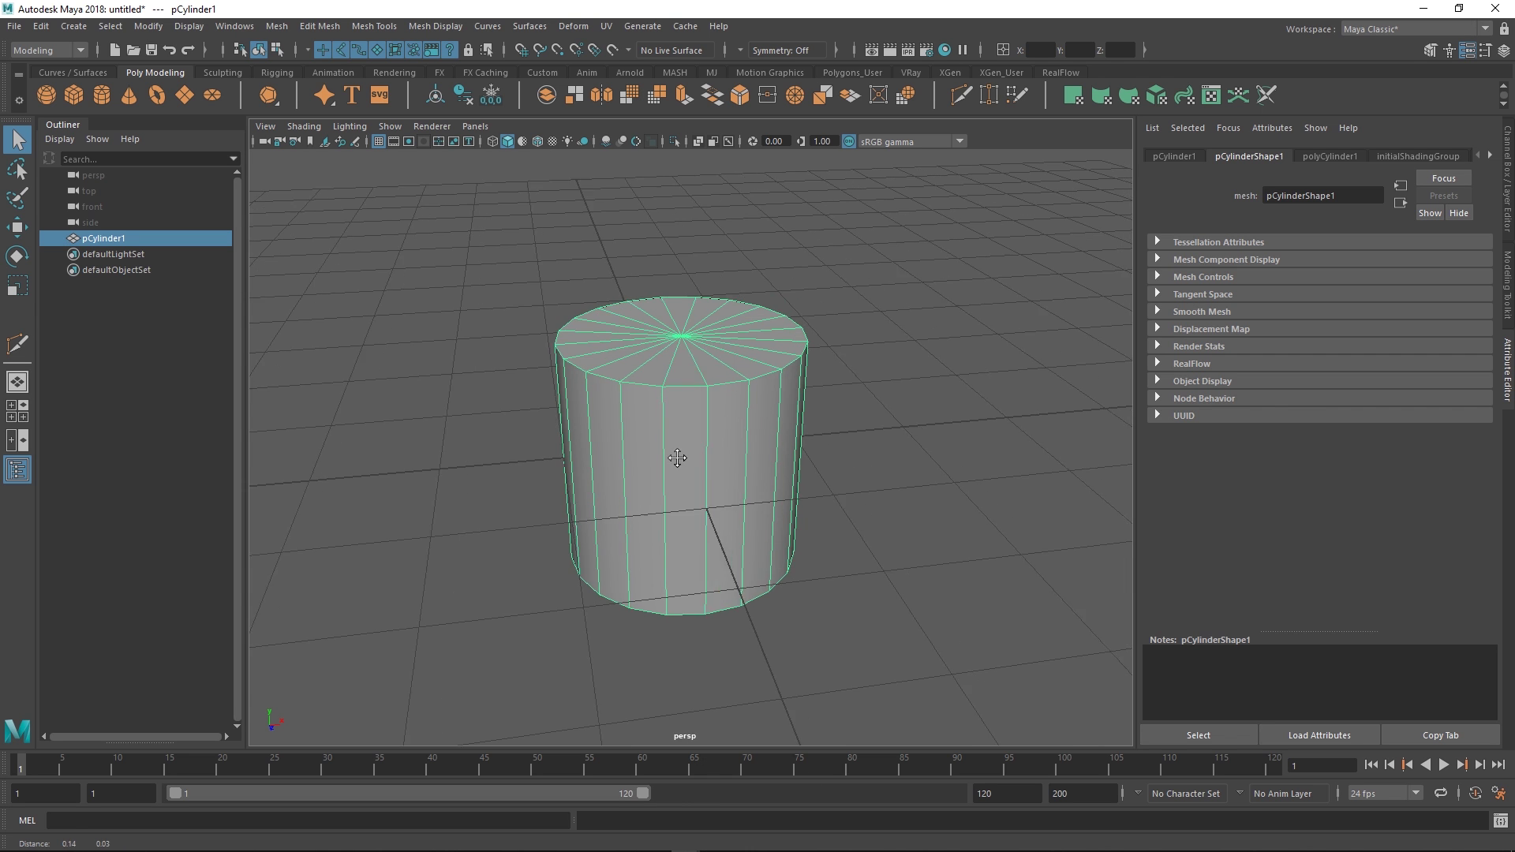
alt+drag(677, 458, 815, 507)
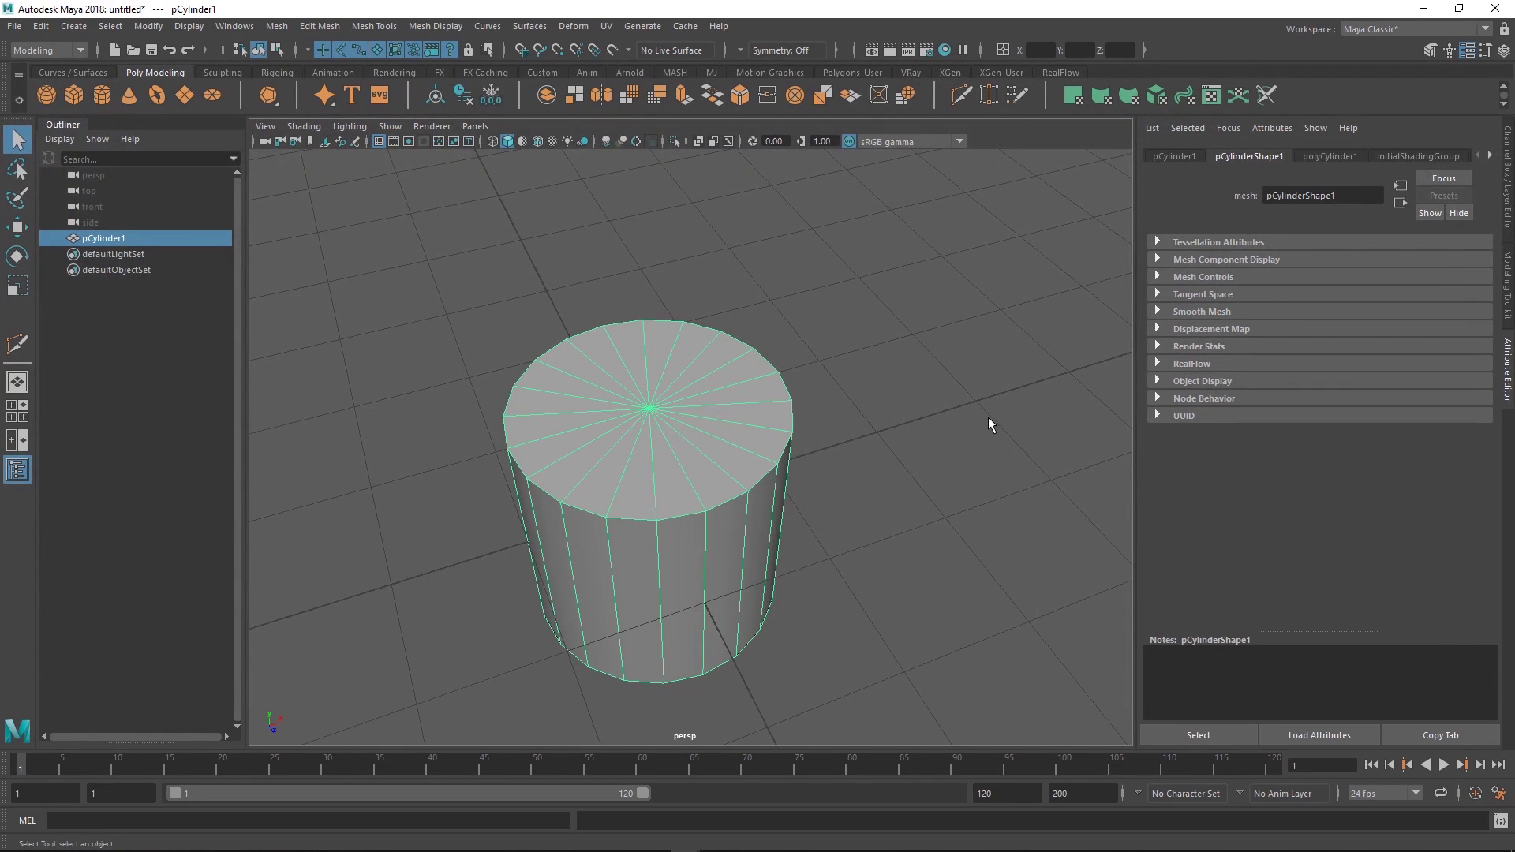
alt+drag(990, 424, 981, 385)
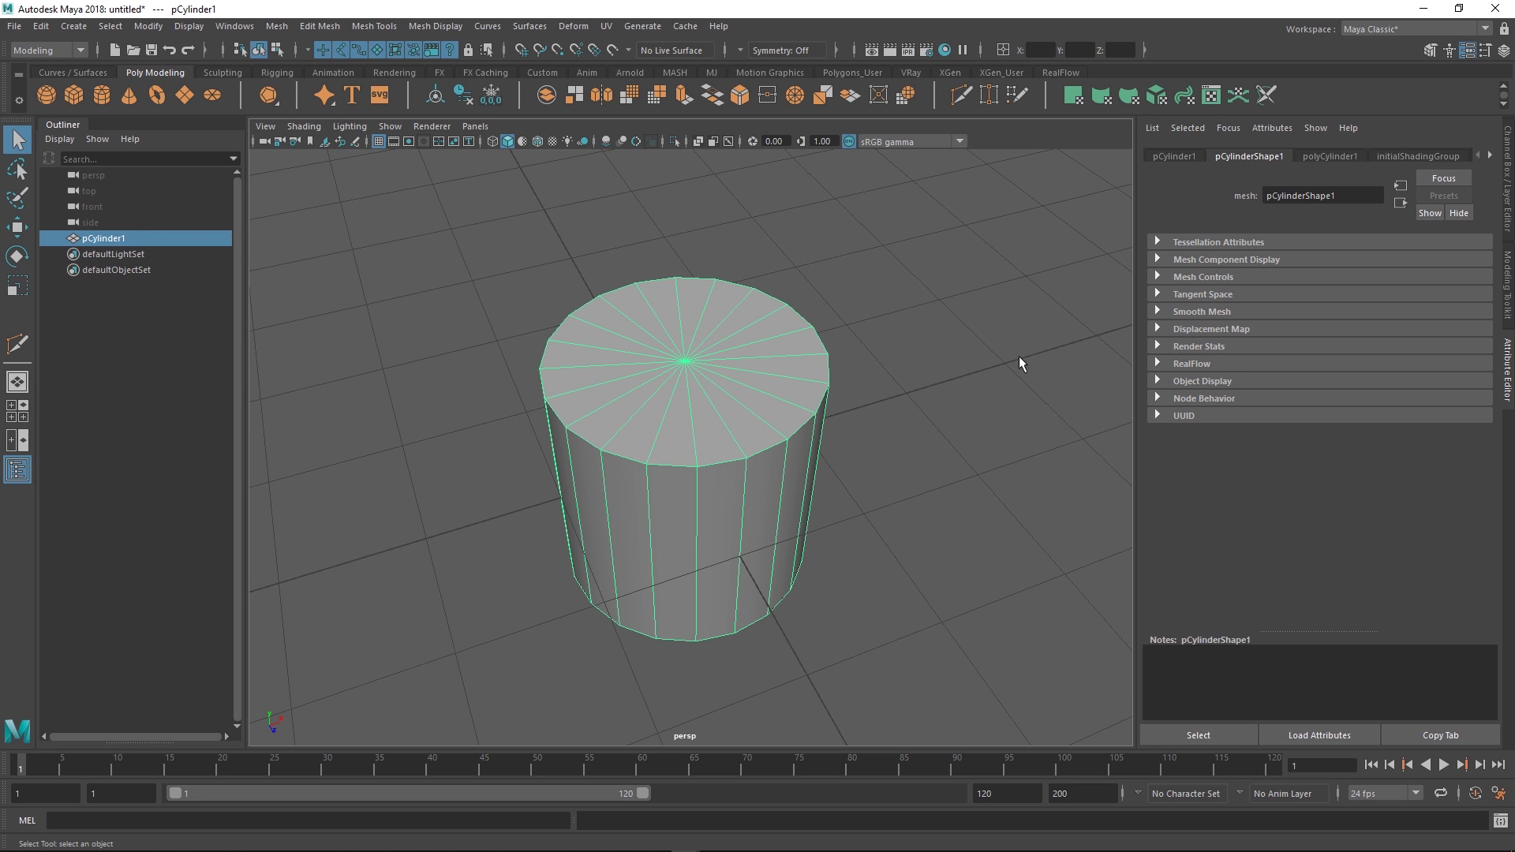
- Set the cylinder's Subdivisions Axis to 32
click(1326, 154)
alt+drag(860, 410, 831, 524)
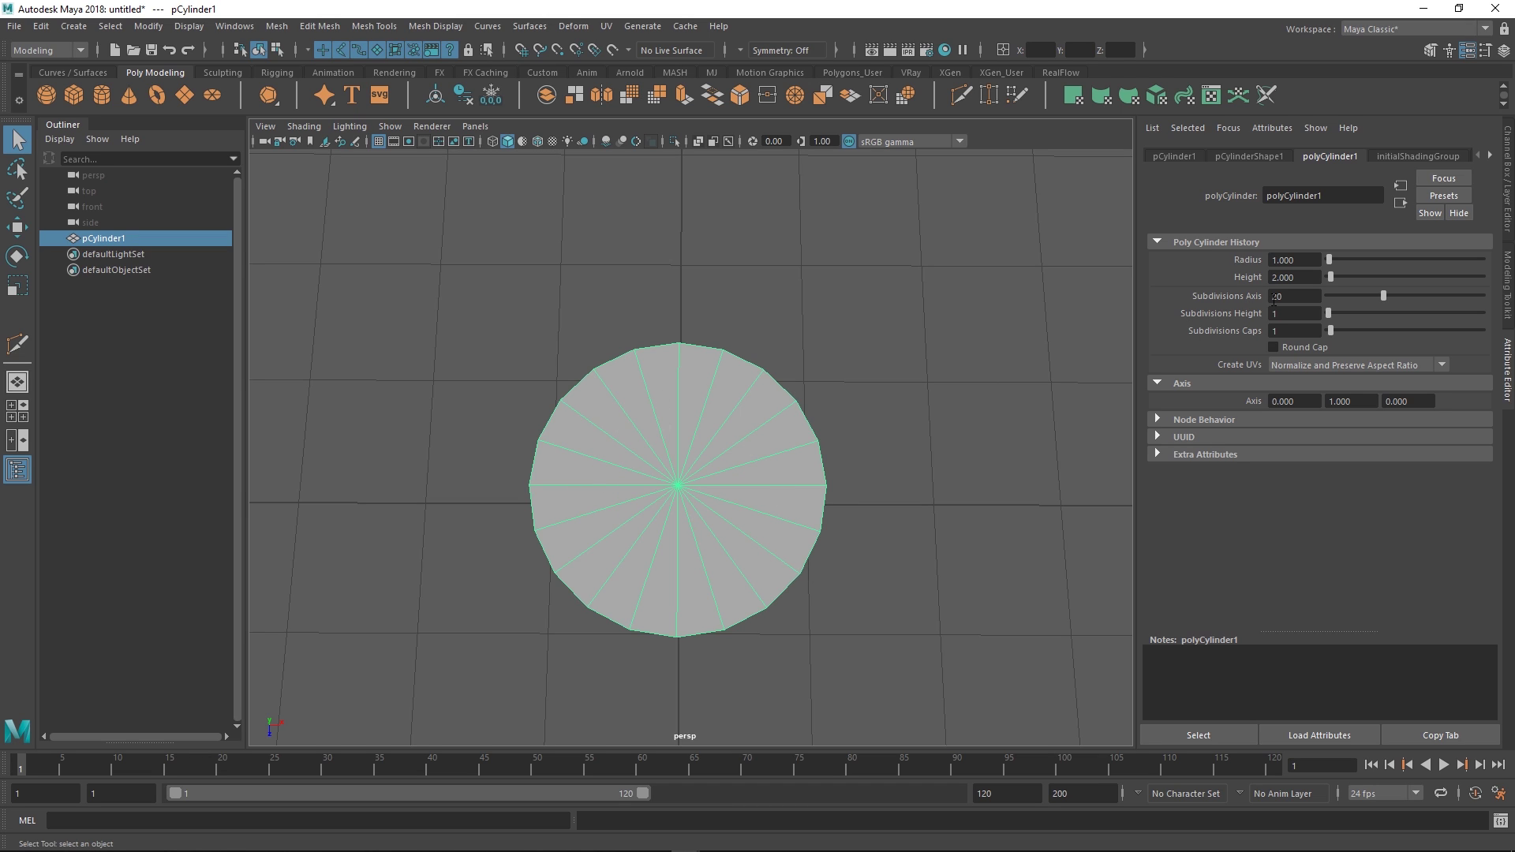
drag(1299, 298, 1252, 292)
key(Return)
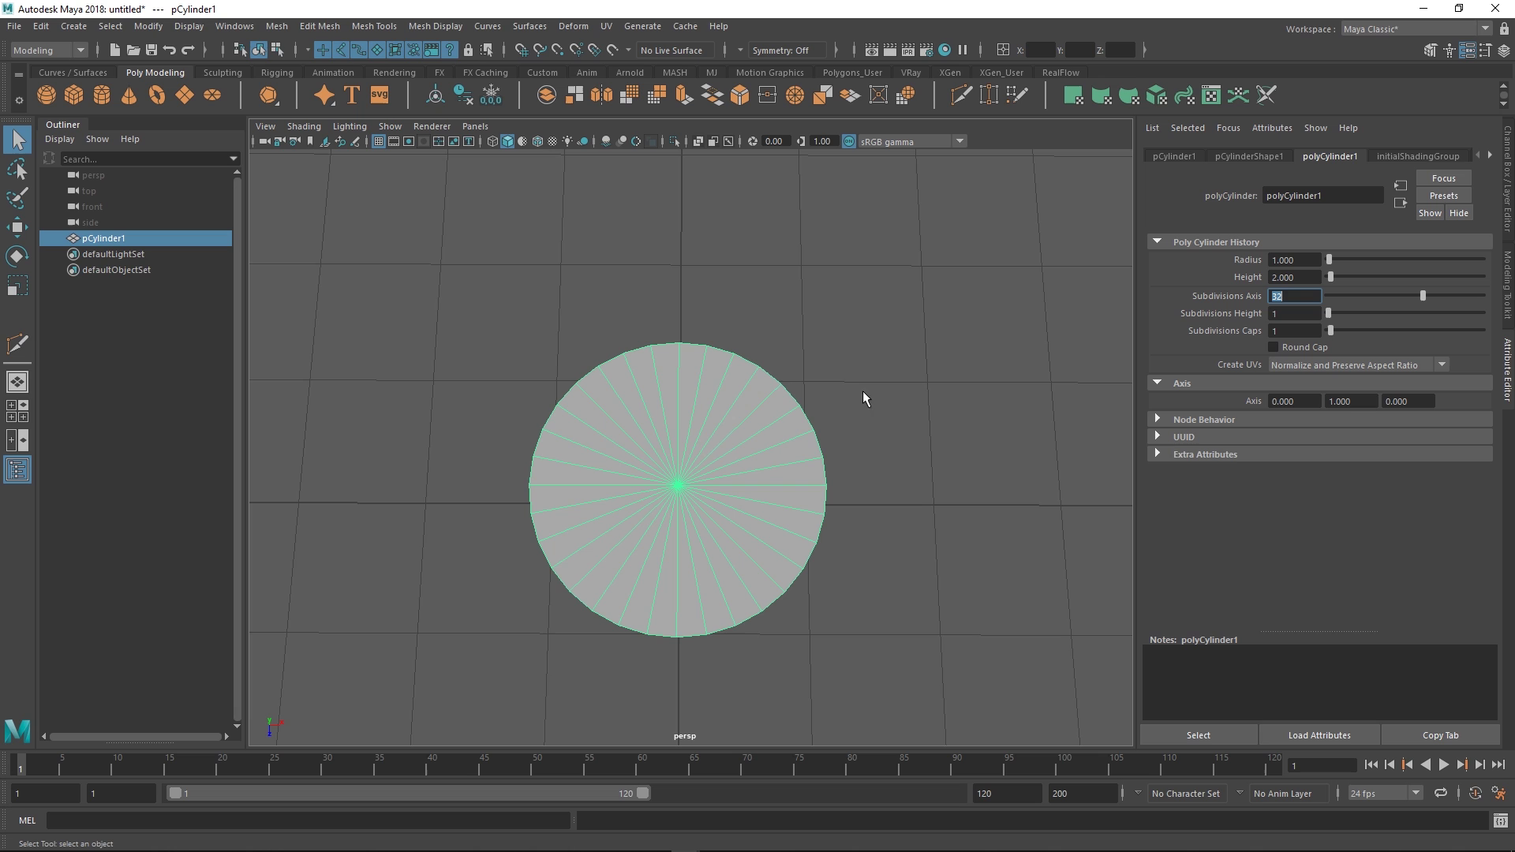
alt+drag(746, 469, 900, 395)
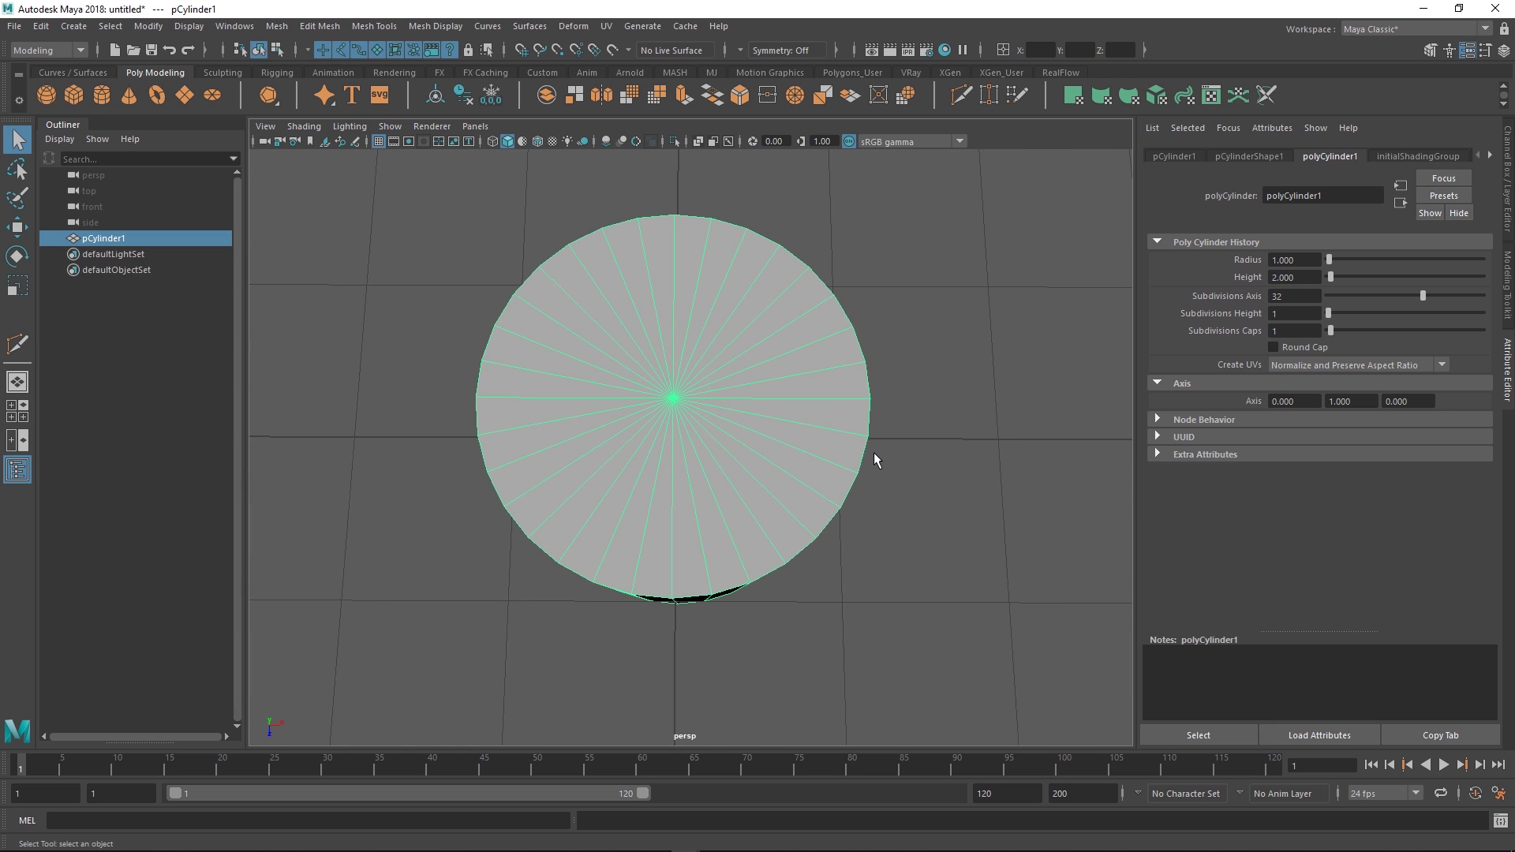
- Rotate the cylinder 90 degrees about X so it lies on its side, and check its rotation values
alt+drag(710, 458, 772, 503)
key(e)
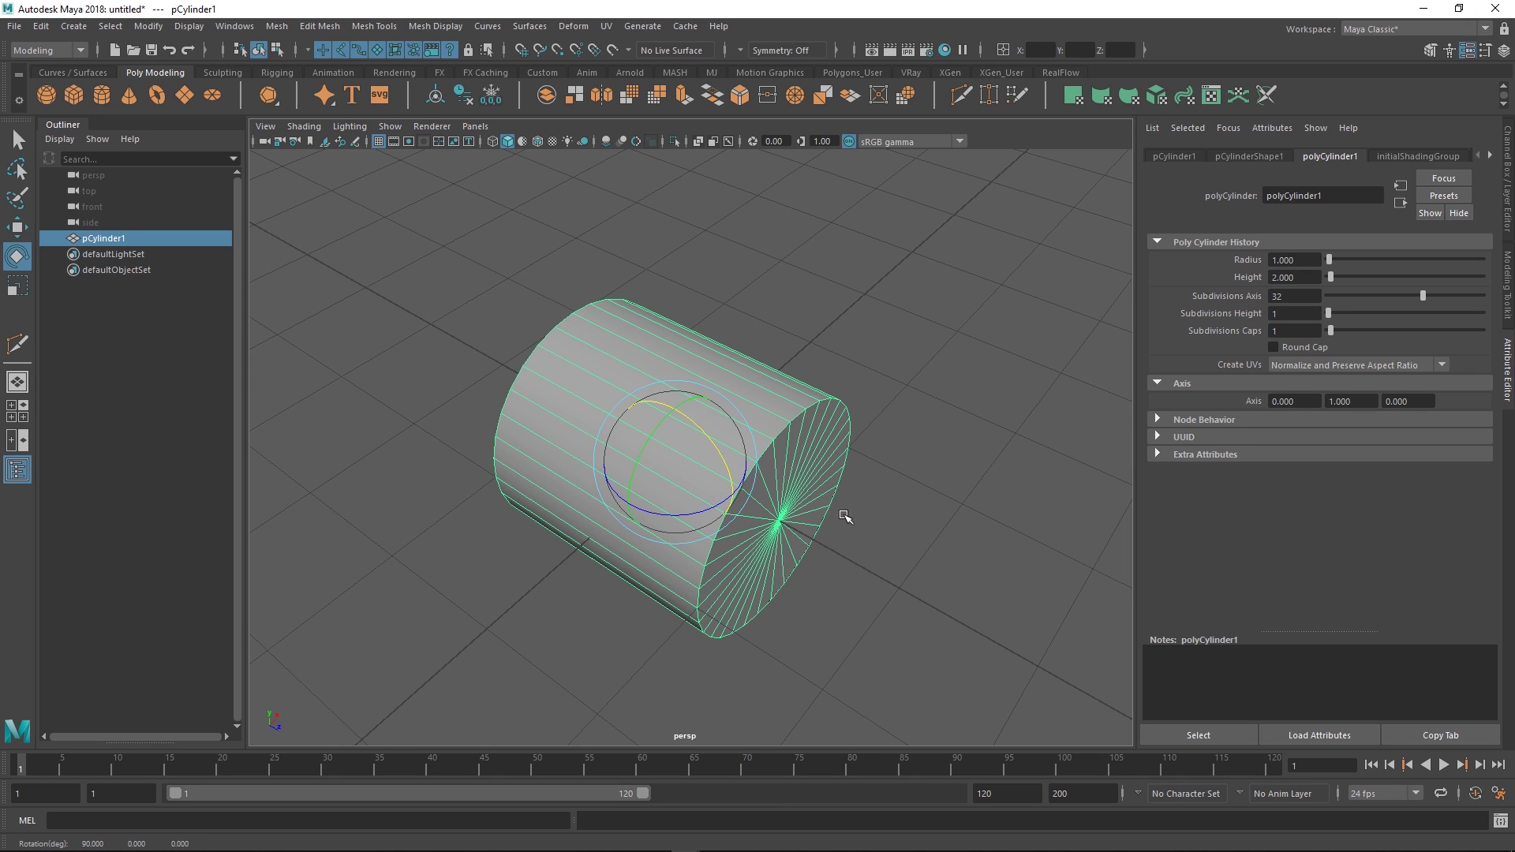
mouse_move(886, 474)
alt+mouse_down()
mouse_move(793, 457)
mouse_move(811, 439)
mouse_move(859, 463)
alt+mouse_up()
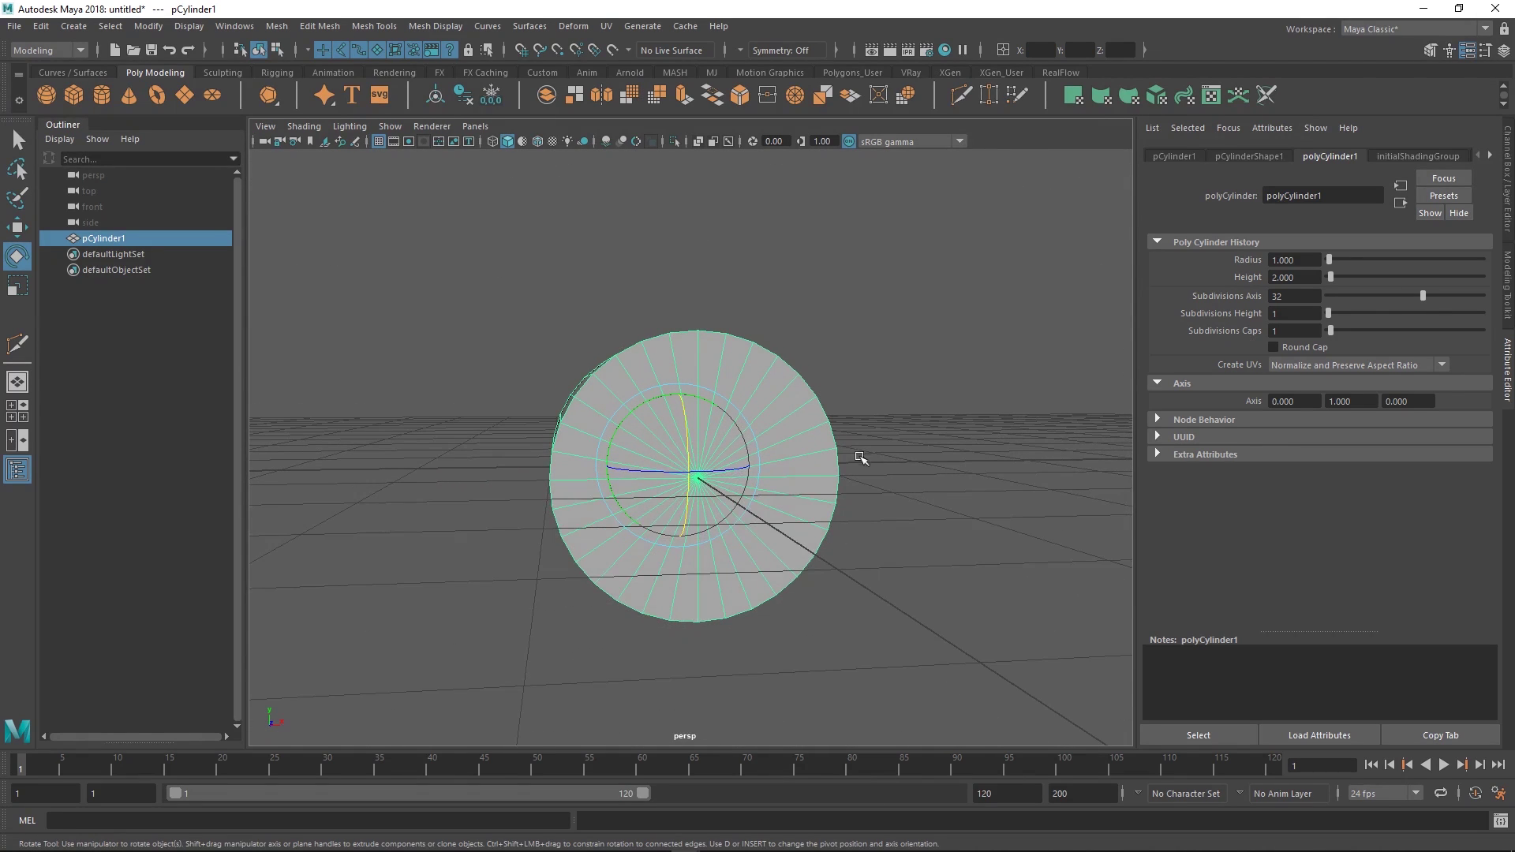
key(ctrl+a)
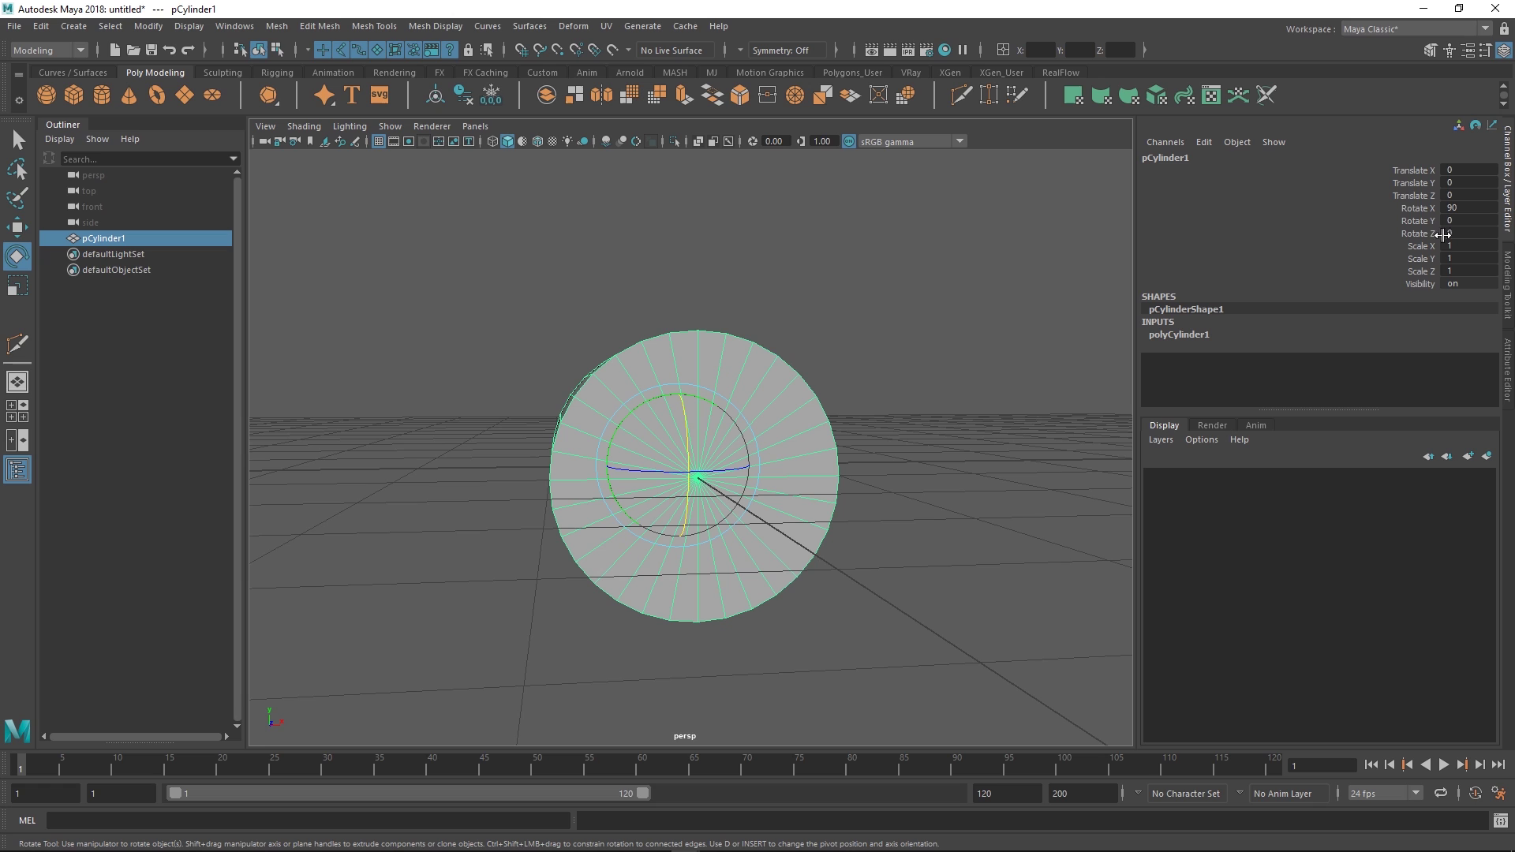
key(ctrl+a)
alt+drag(939, 426, 884, 465)
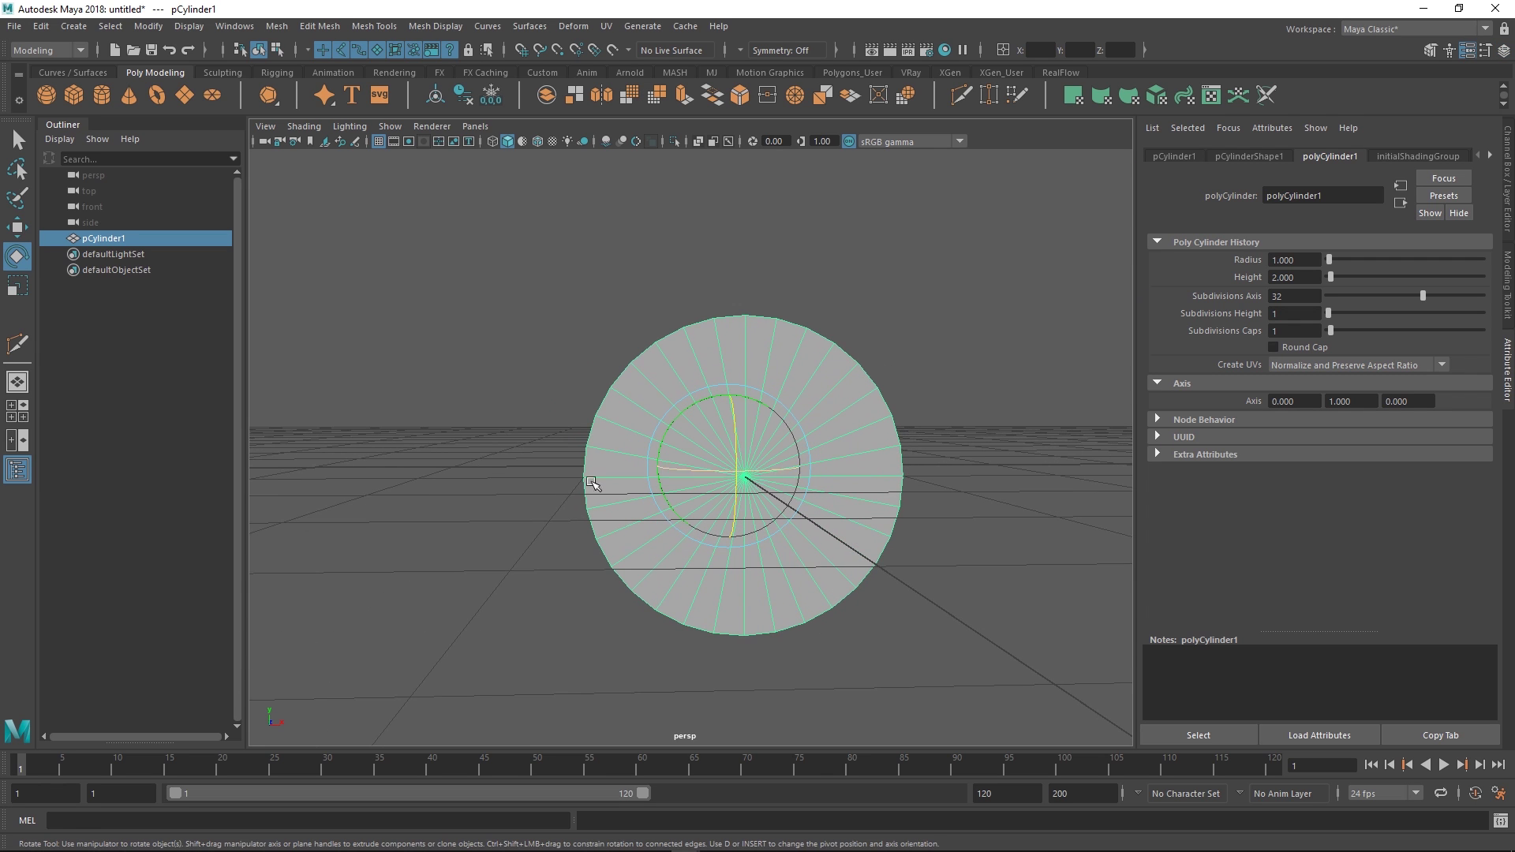
- Try the Rotate tool's Absolute step snap of 15 degrees while viewing its tool settings
double_click(16, 258)
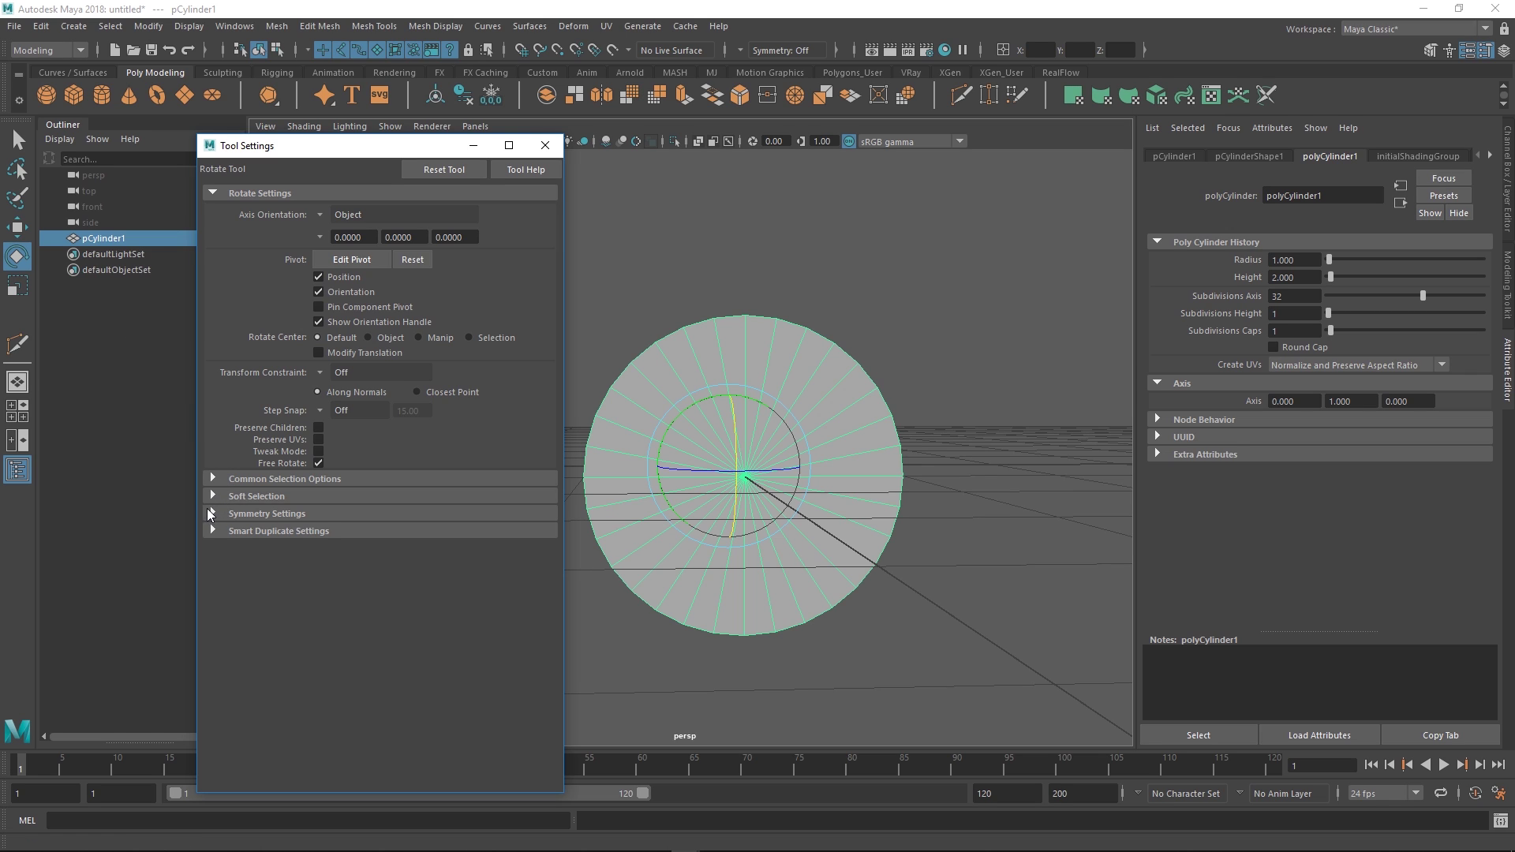
alt+drag(771, 291, 752, 295)
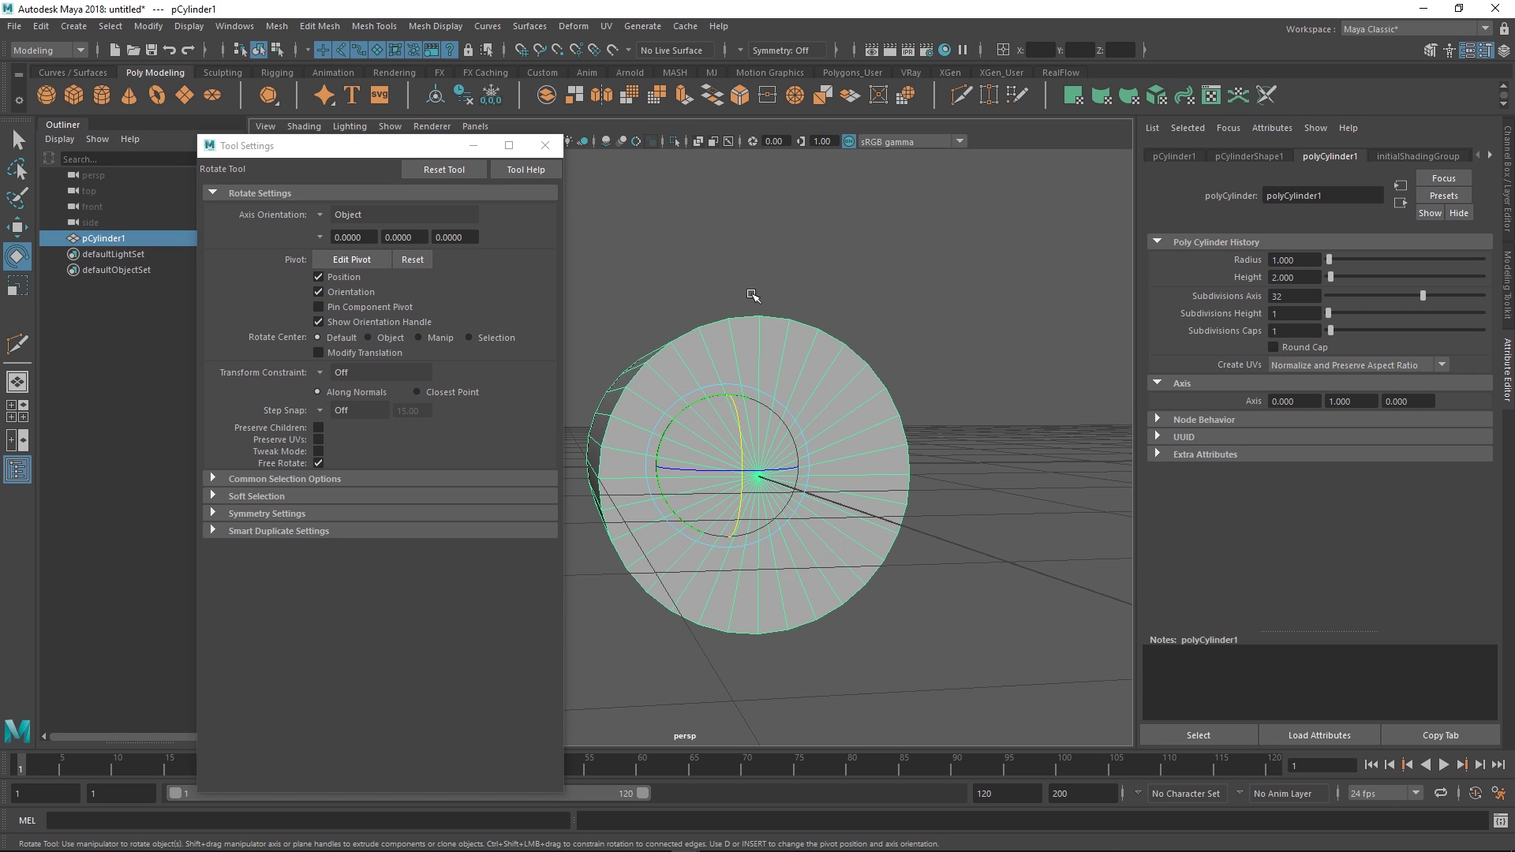
key(j)
key(j)
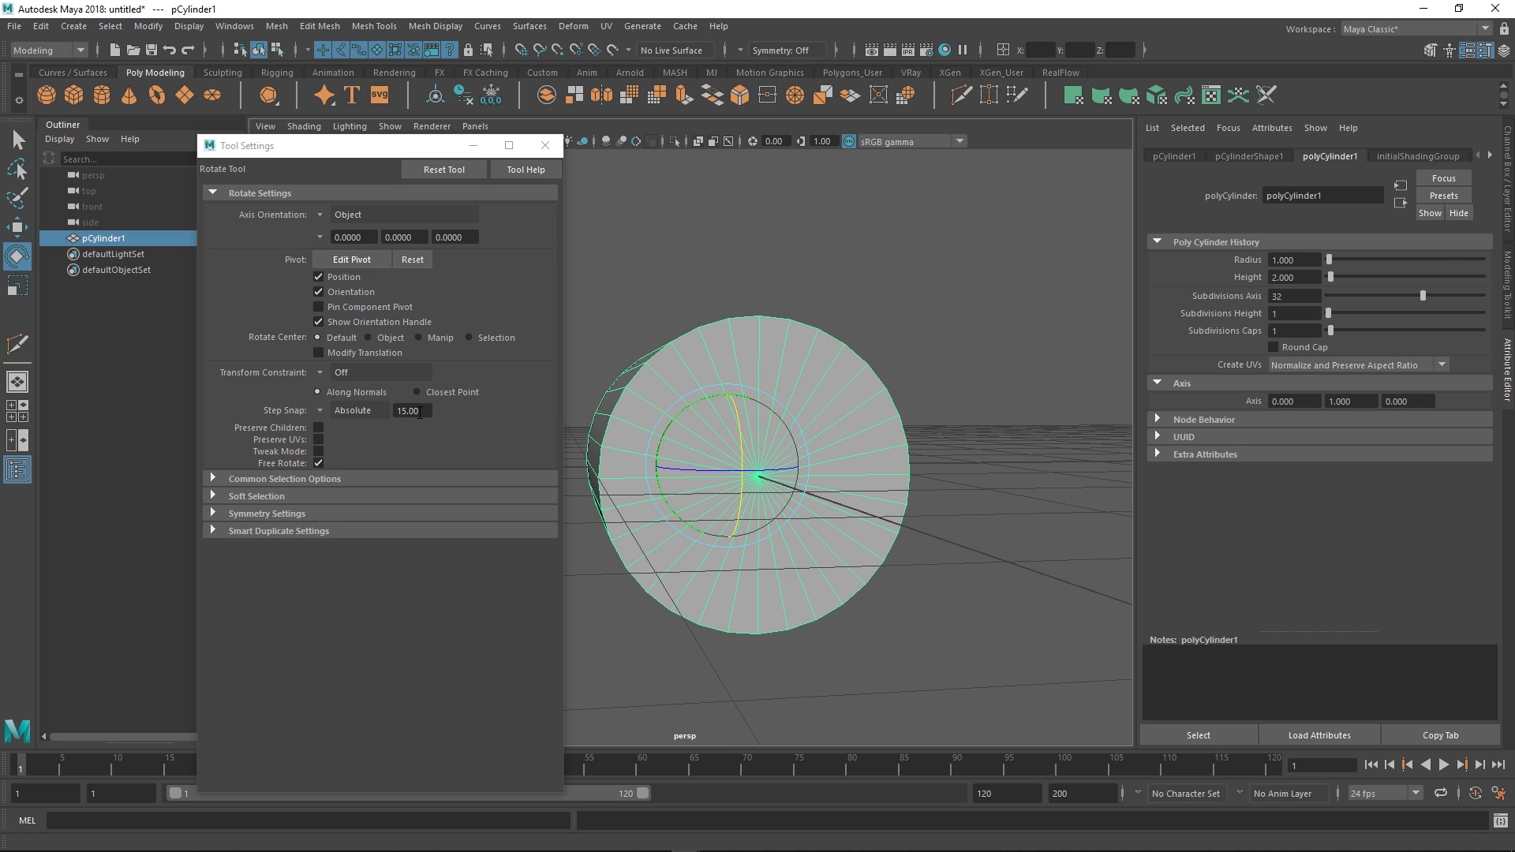
key(j)
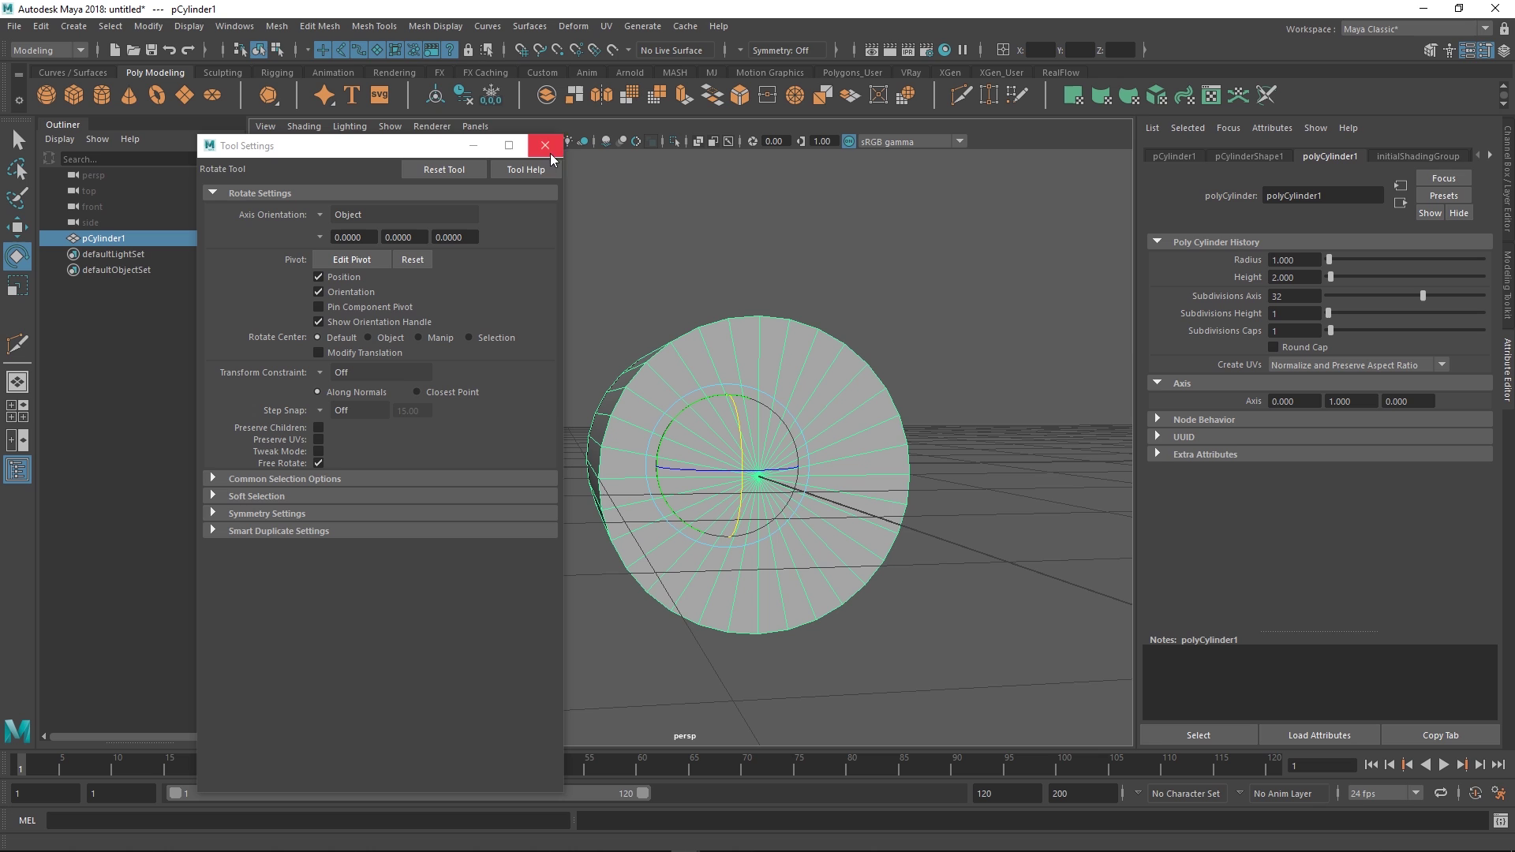
click(545, 148)
- Delete the cap faces at both ends of the cylinder to leave an open tube
alt+drag(909, 345, 829, 353)
alt+right_drag(828, 353, 832, 443)
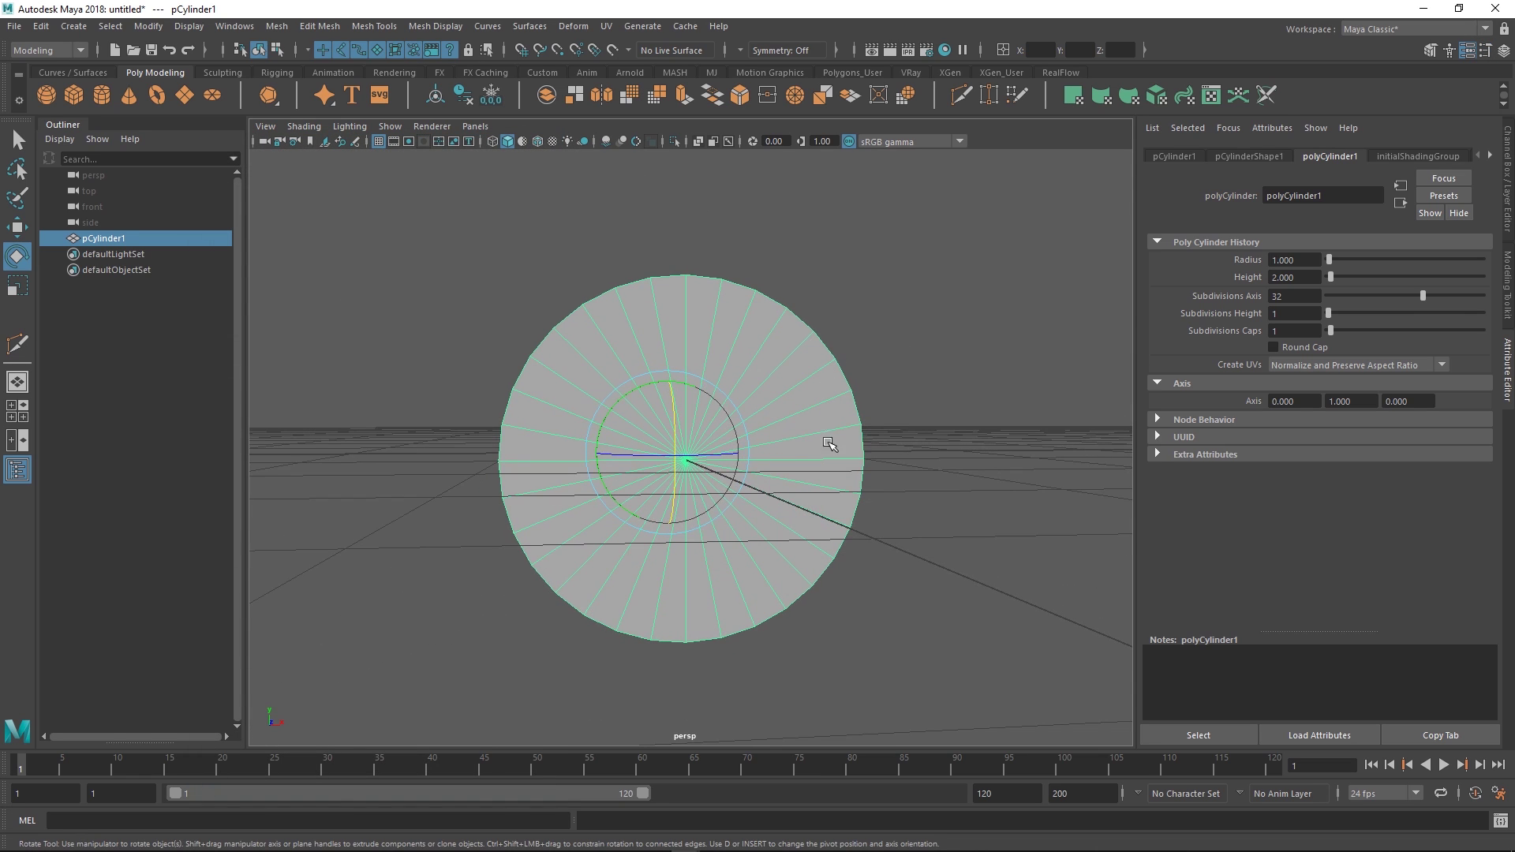
key(q)
right_drag(721, 421, 721, 509)
mouse_move(660, 485)
alt+mouse_down()
mouse_move(643, 463)
mouse_move(658, 481)
alt+mouse_up()
key(Delete)
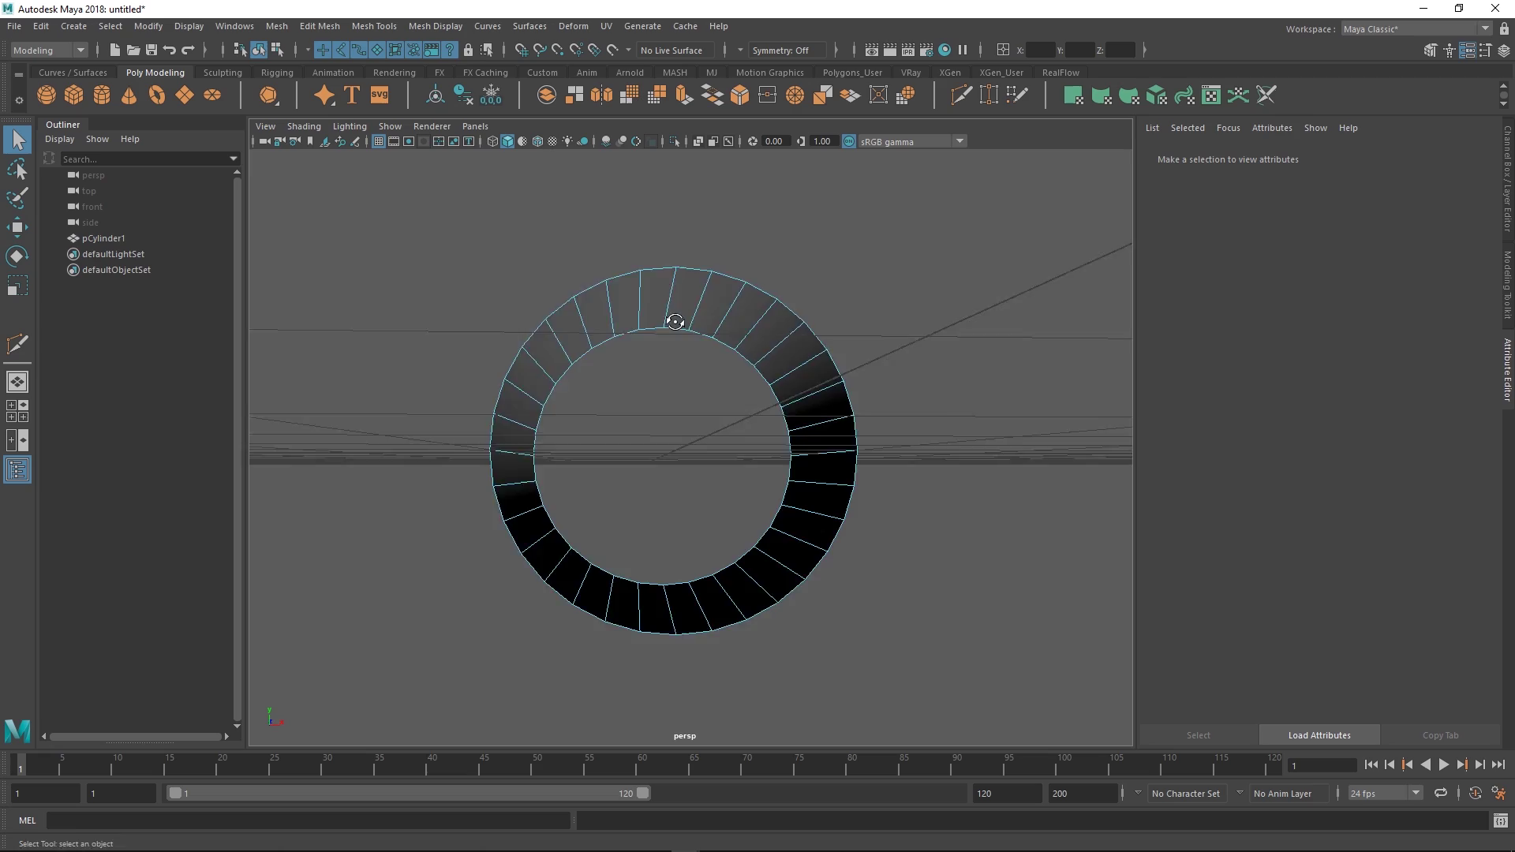
alt+drag(670, 311, 544, 301)
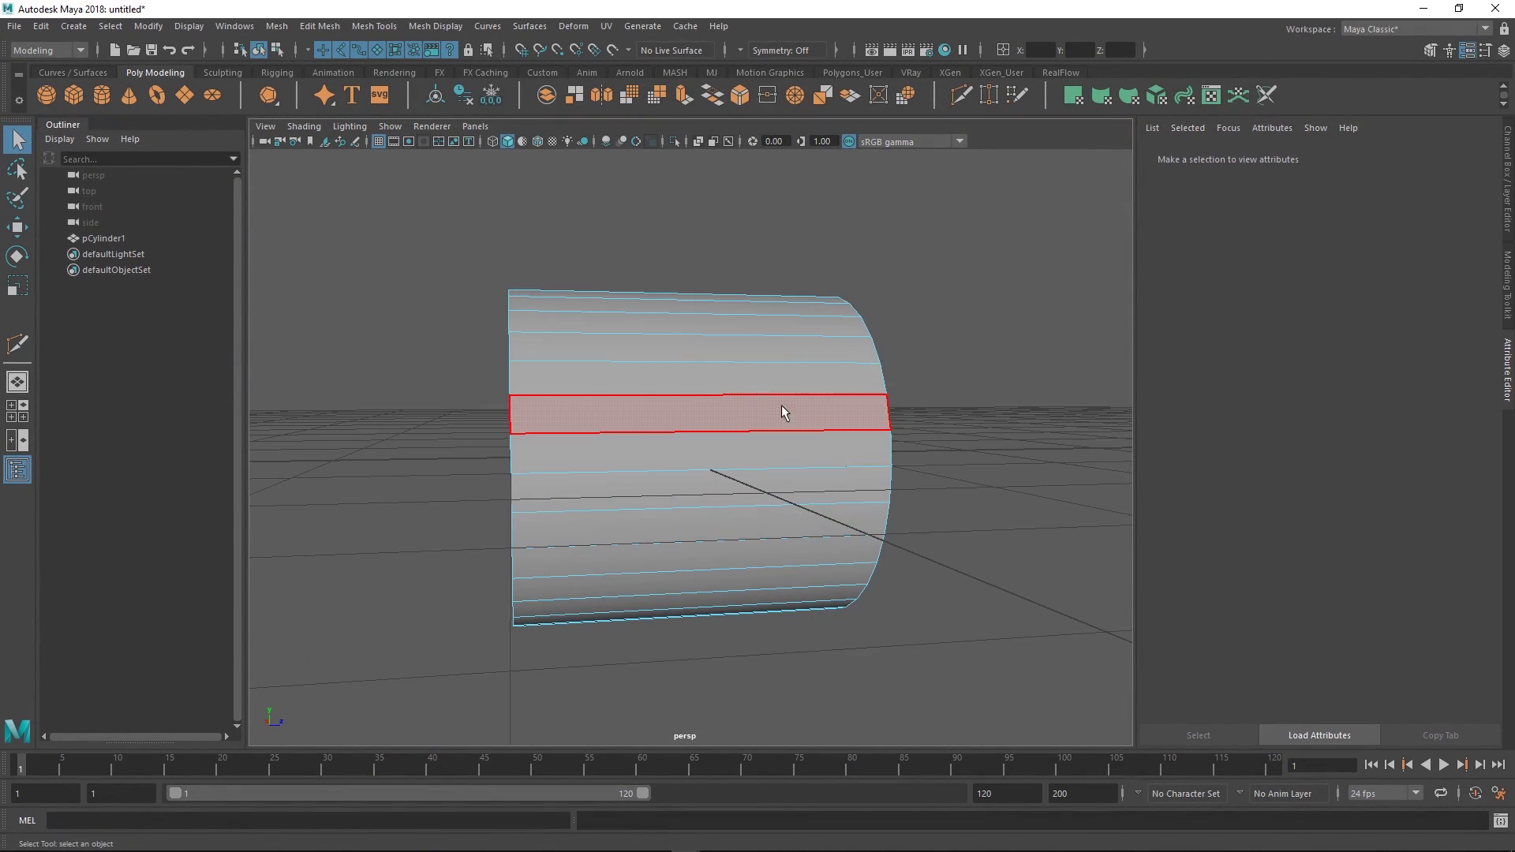
alt+drag(781, 412, 647, 433)
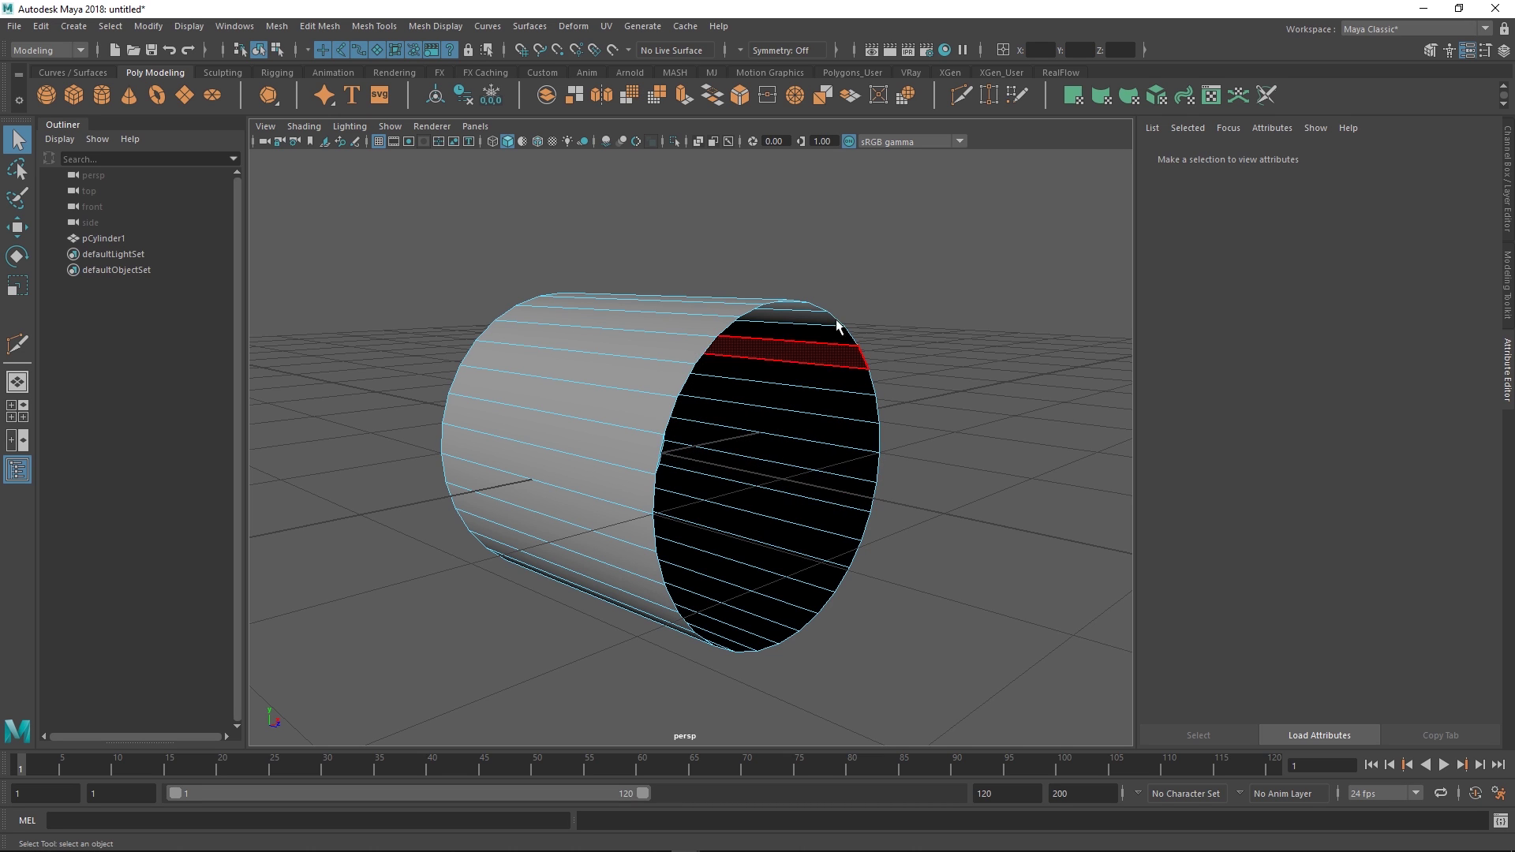
- Select all faces of the open tube and extrude them inward to give the wall thickness
alt+right_drag(784, 395, 771, 365)
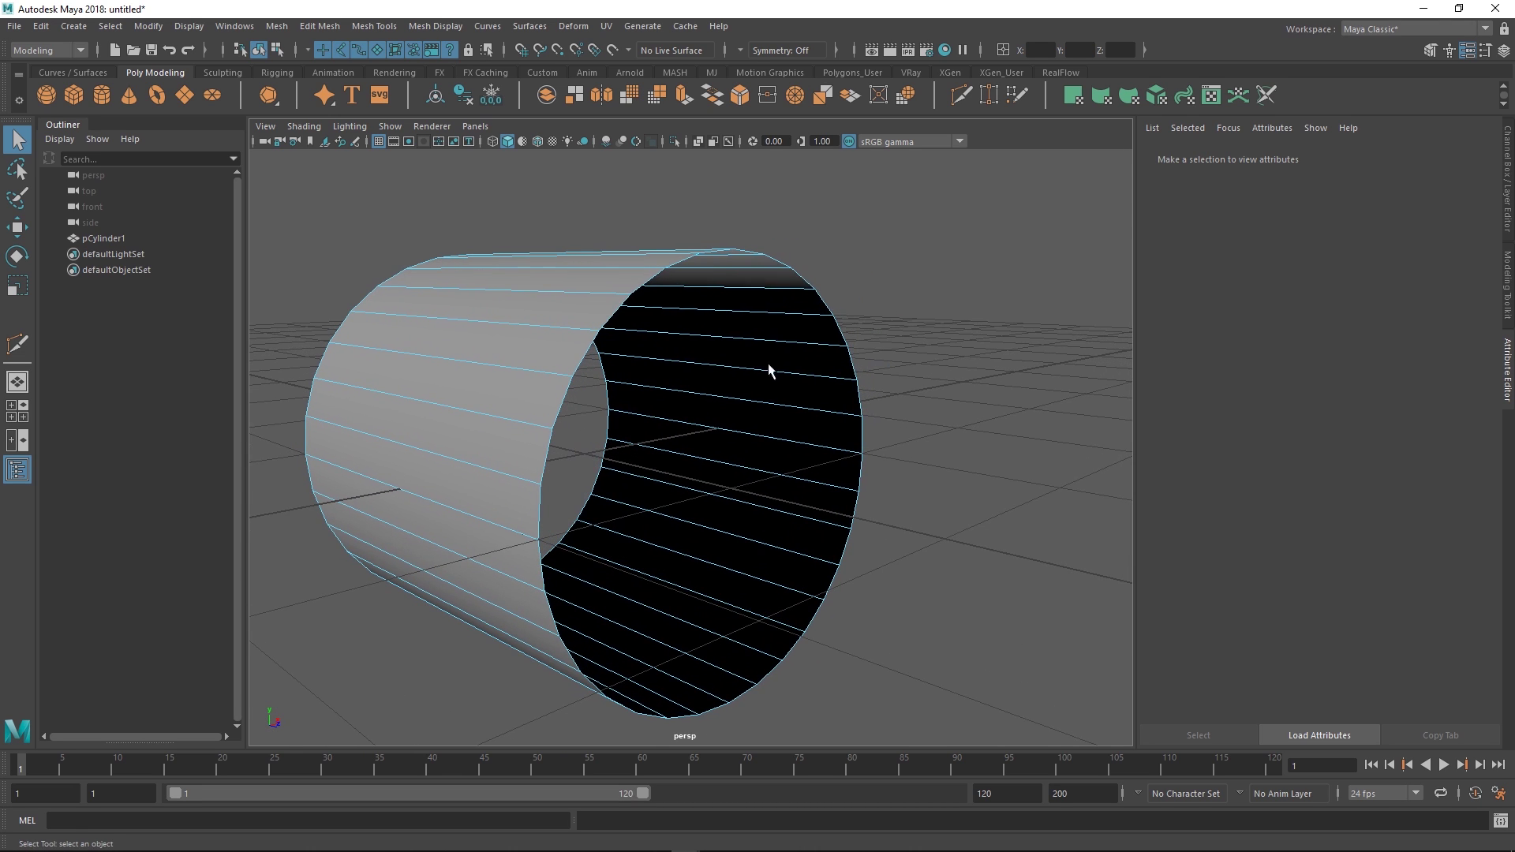
double_click(823, 362)
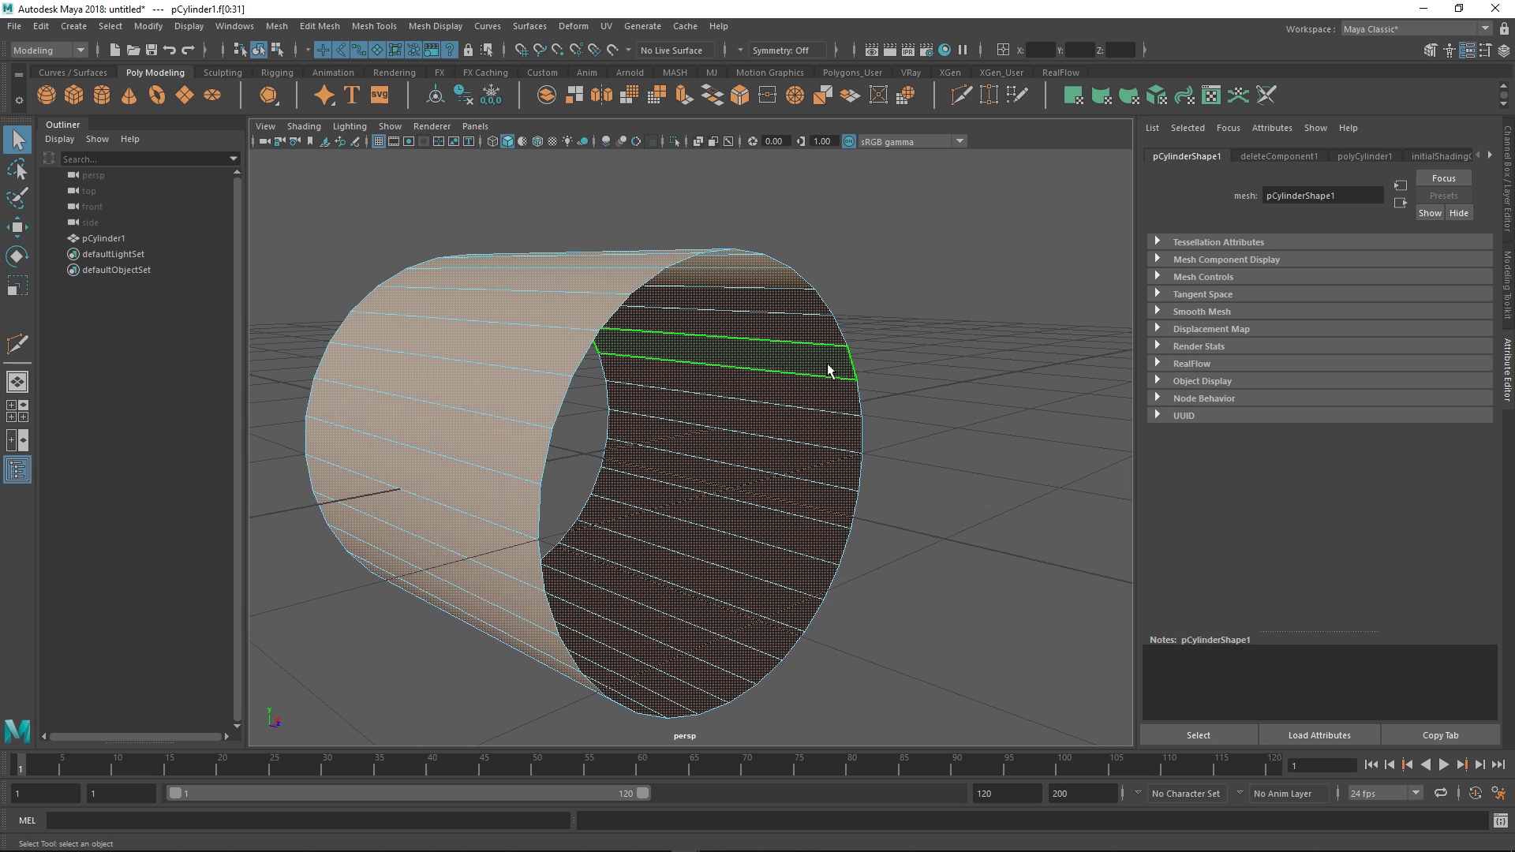
click(869, 387)
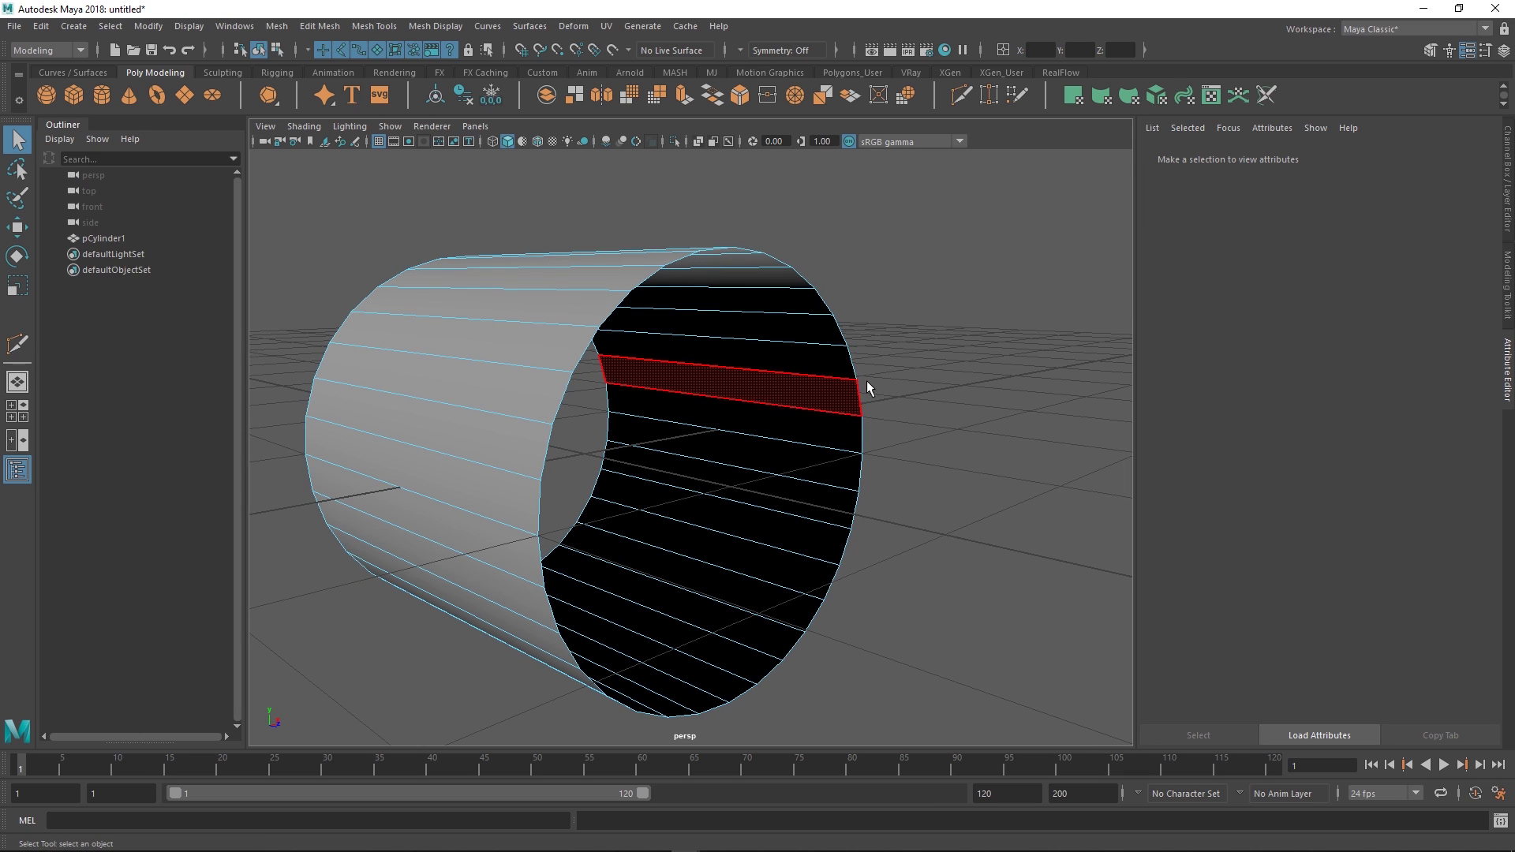
double_click(818, 361)
click(549, 388)
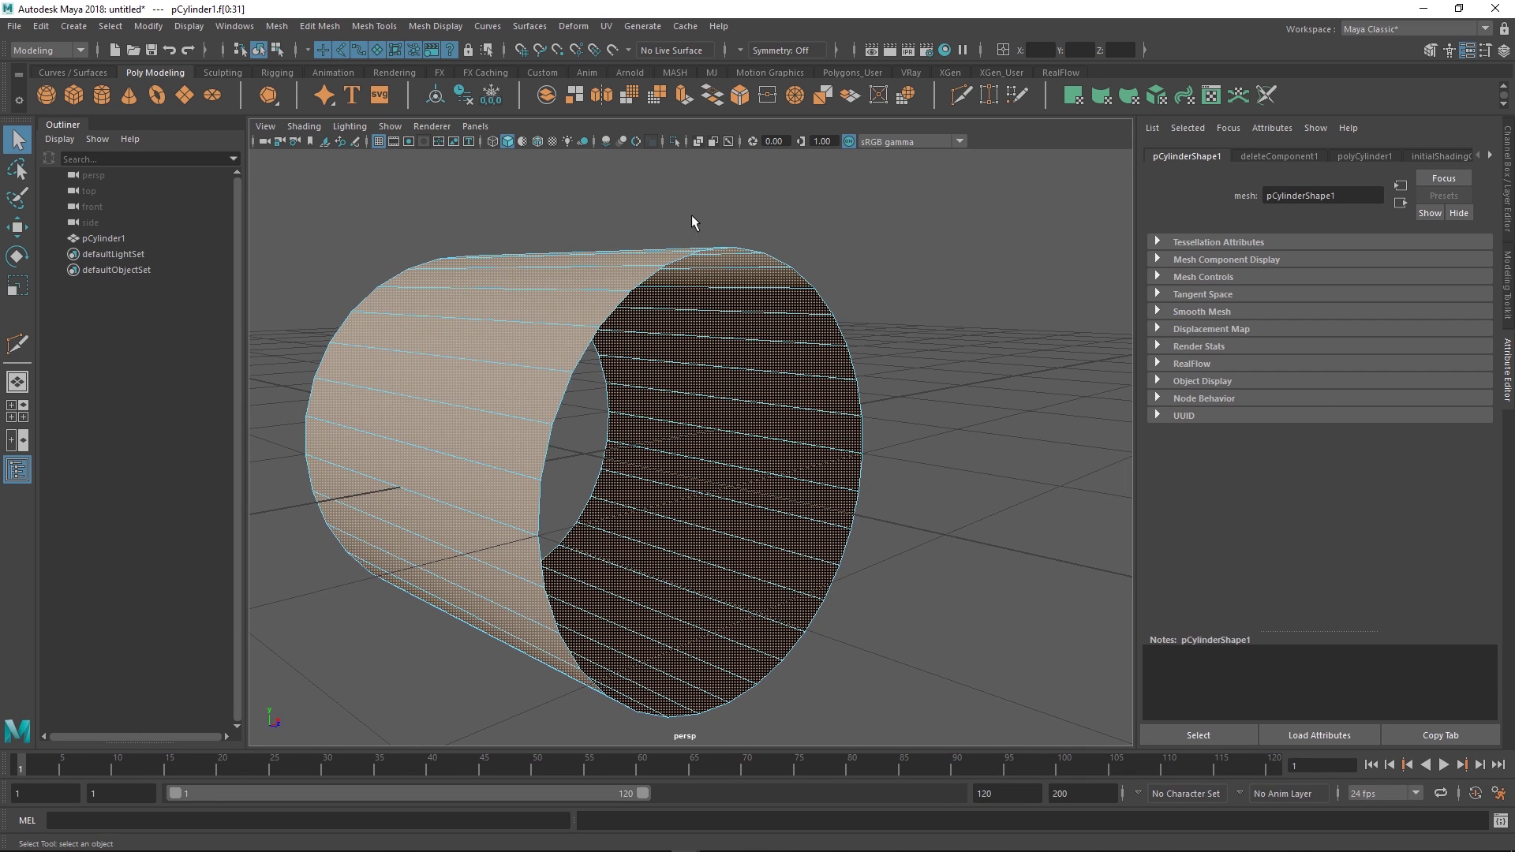
double_click(815, 380)
shift+right_click(811, 353)
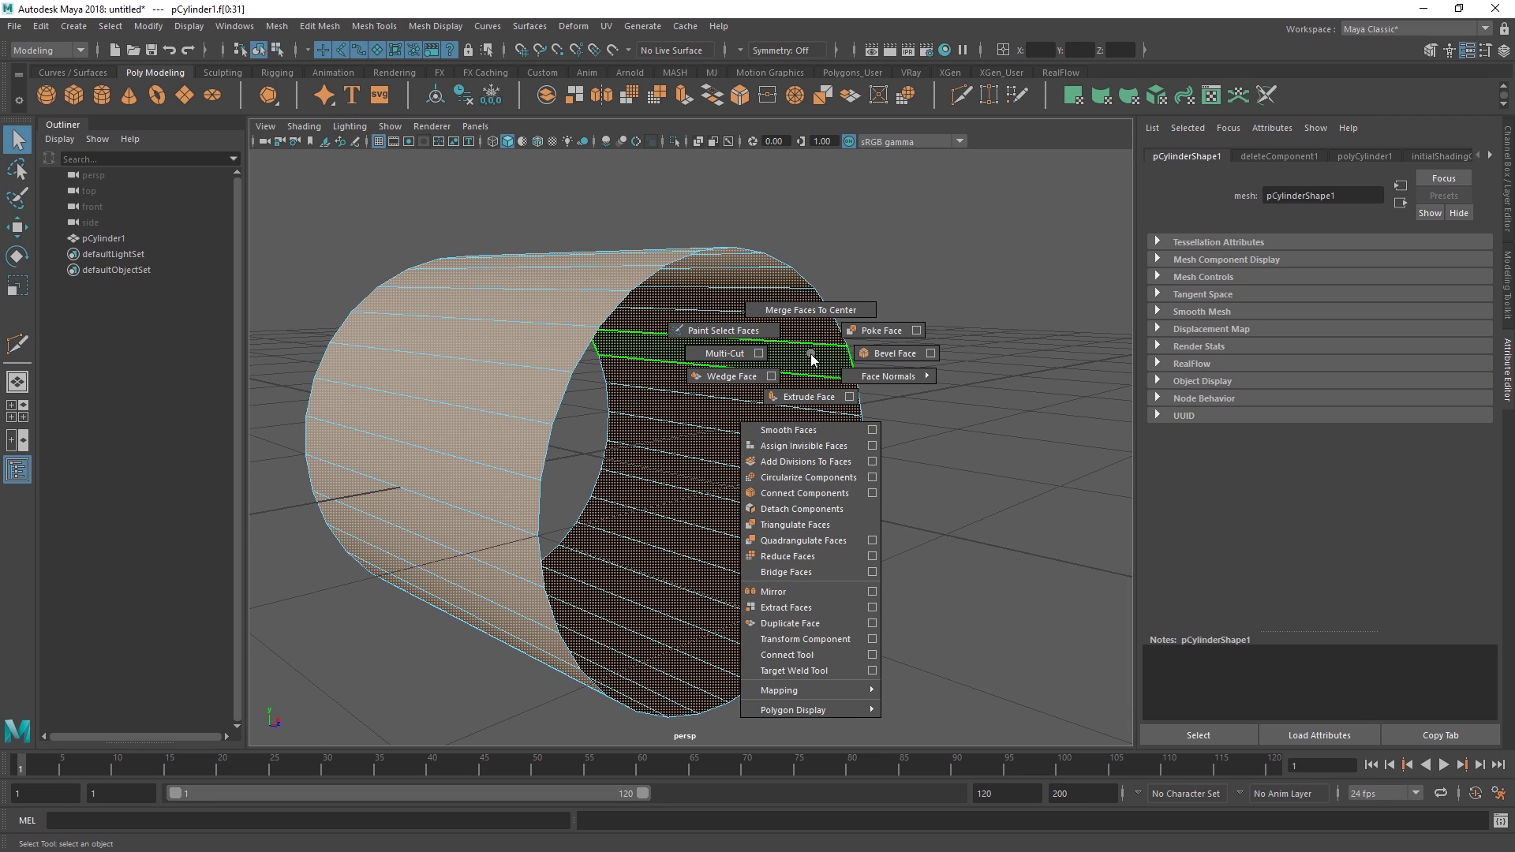
shift+right_drag(815, 359, 810, 396)
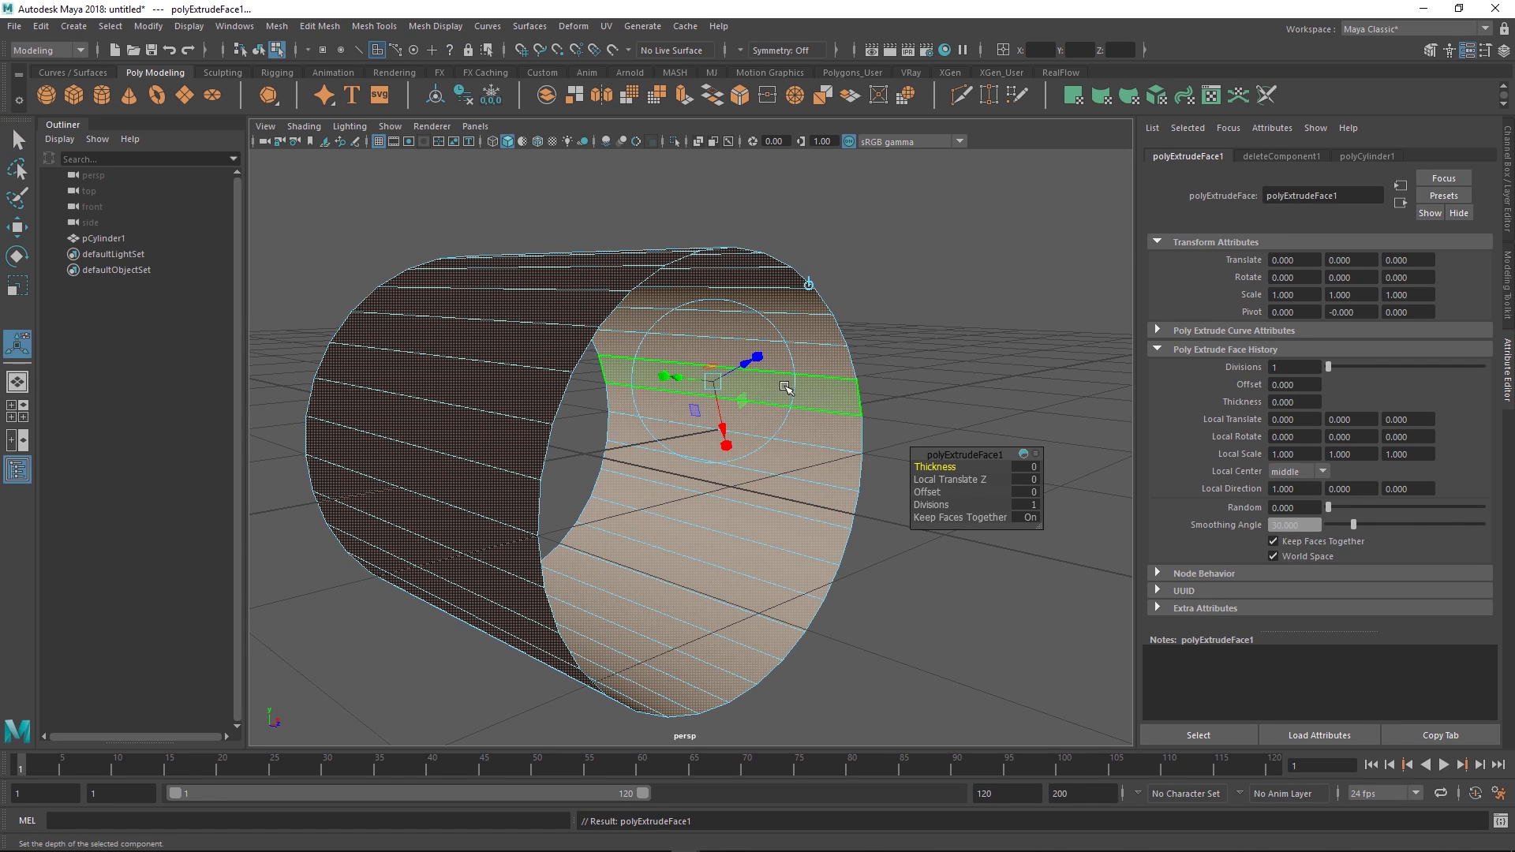
drag(756, 356, 713, 358)
key(q)
- Return the tube to object mode and hide the viewport grid
key(F8)
click(379, 141)
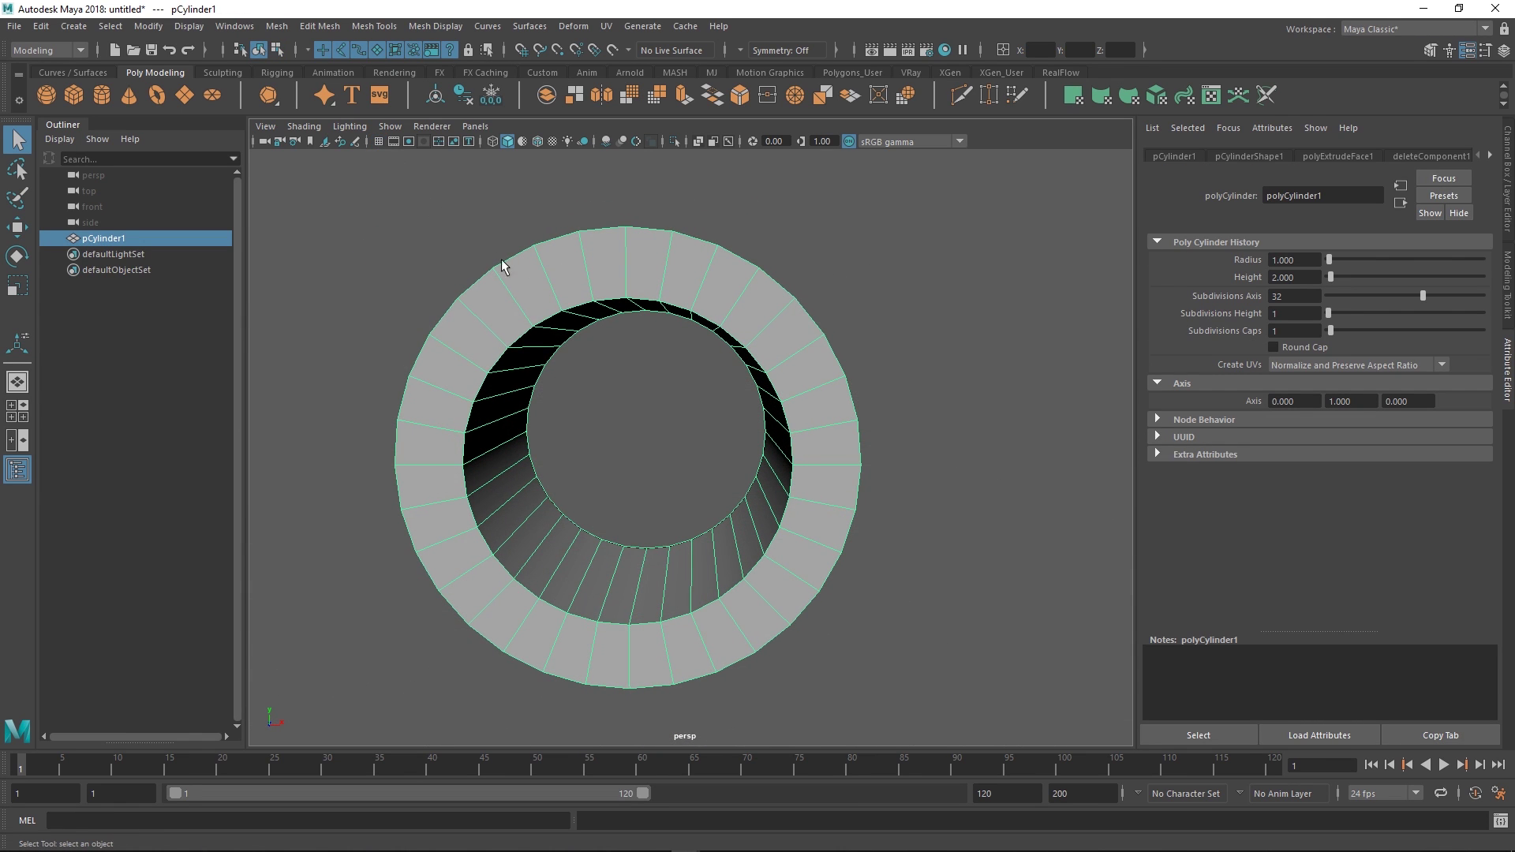
alt+drag(722, 453, 764, 521)
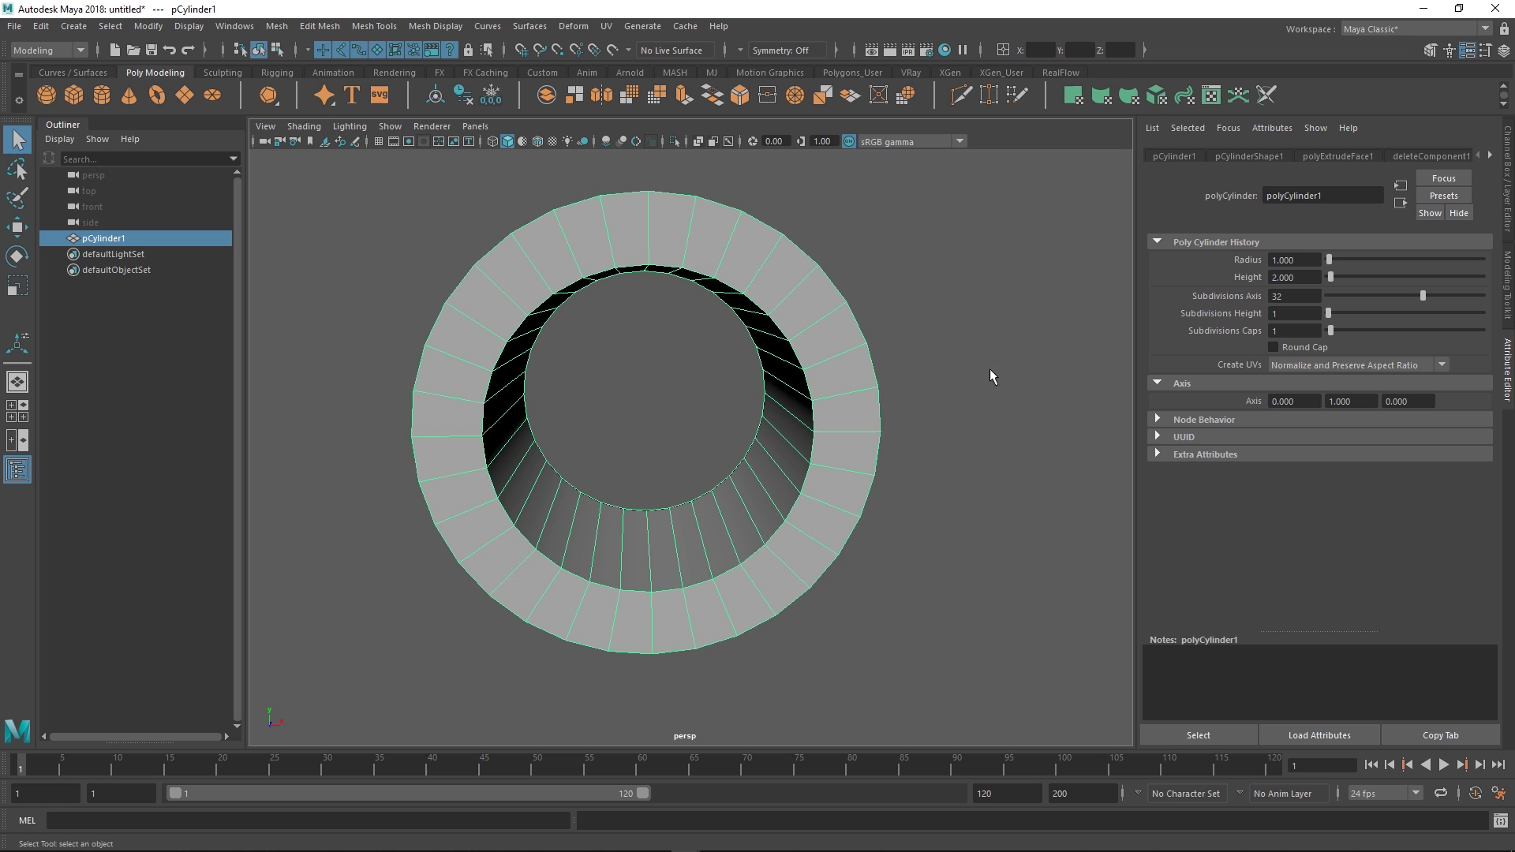
- Select every other lengthwise face around the tube's inner wall, leaving one unselected face between each pair
alt+right_drag(718, 491, 652, 588)
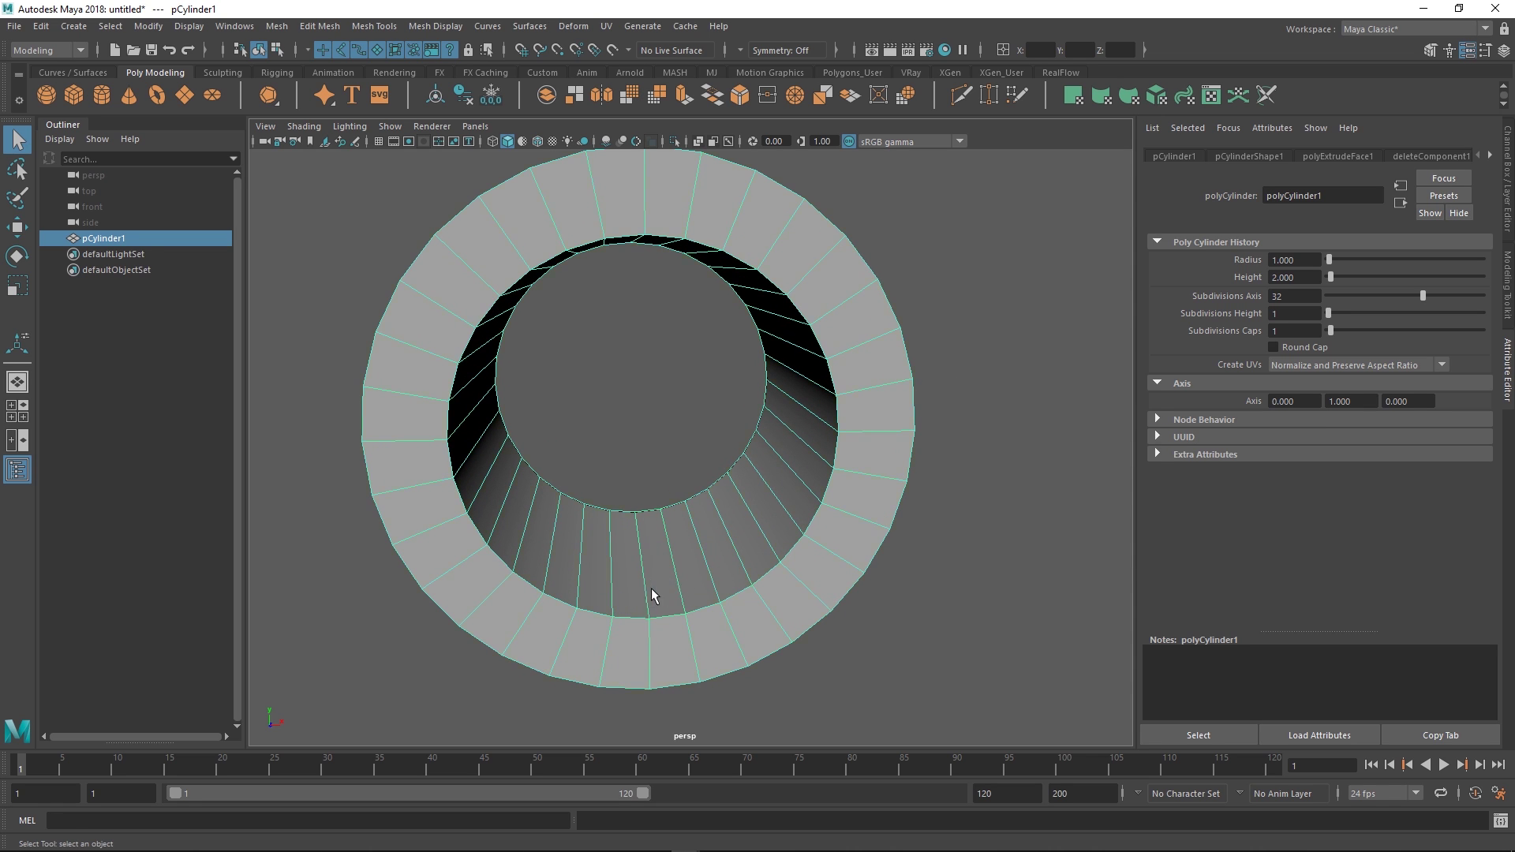
click(654, 570)
alt+drag(691, 565, 680, 548)
shift+click(719, 551)
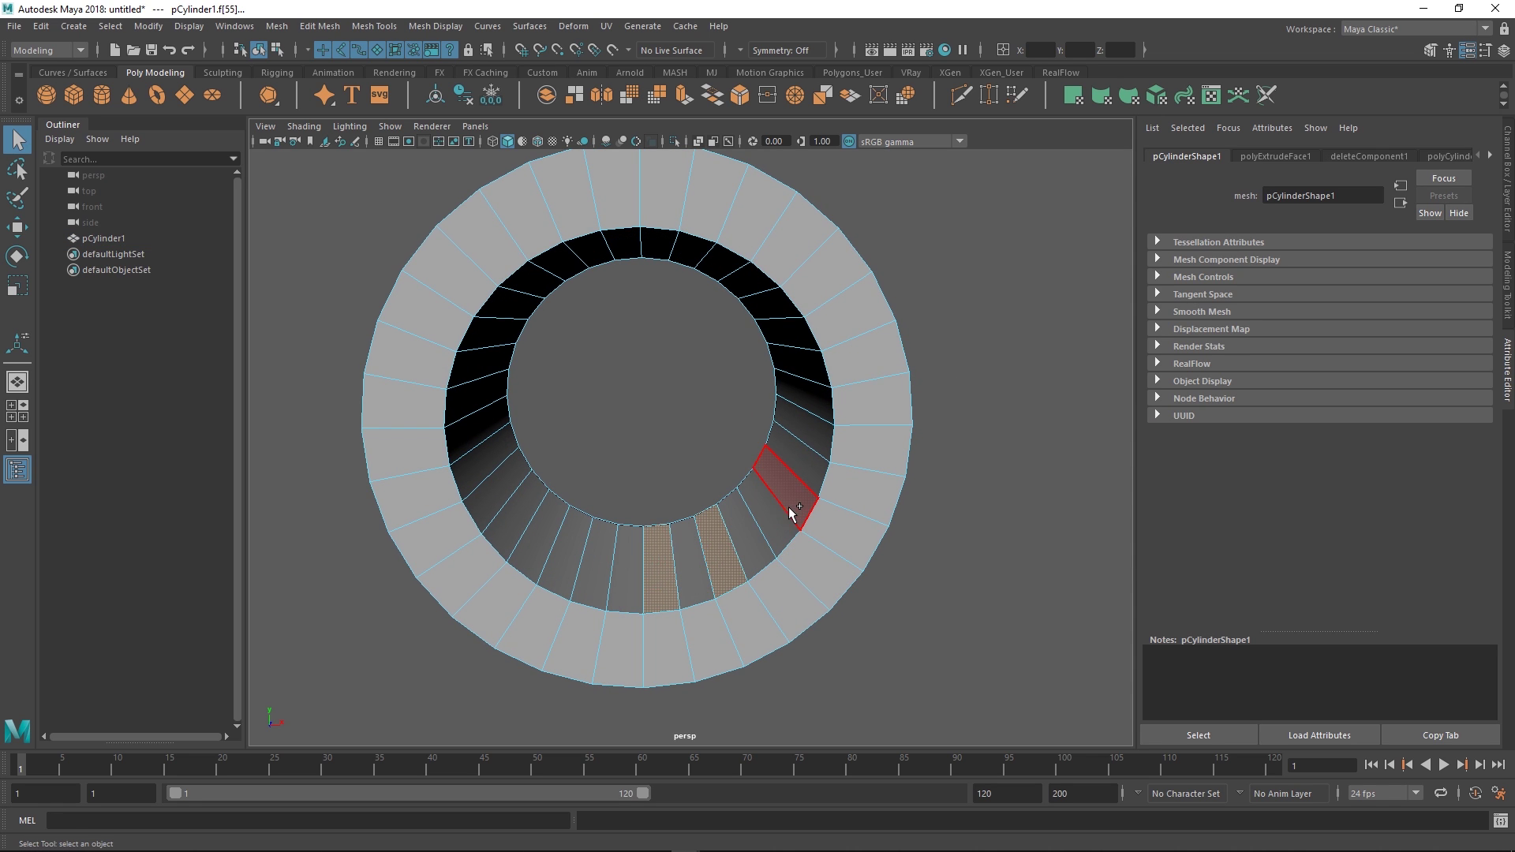
shift+click(773, 519)
shift+click(799, 472)
shift+click(801, 475)
shift+click(810, 397)
shift+click(802, 338)
alt+drag(801, 338, 752, 297)
shift+click(752, 296)
shift+click(689, 252)
shift+click(632, 253)
shift+click(568, 246)
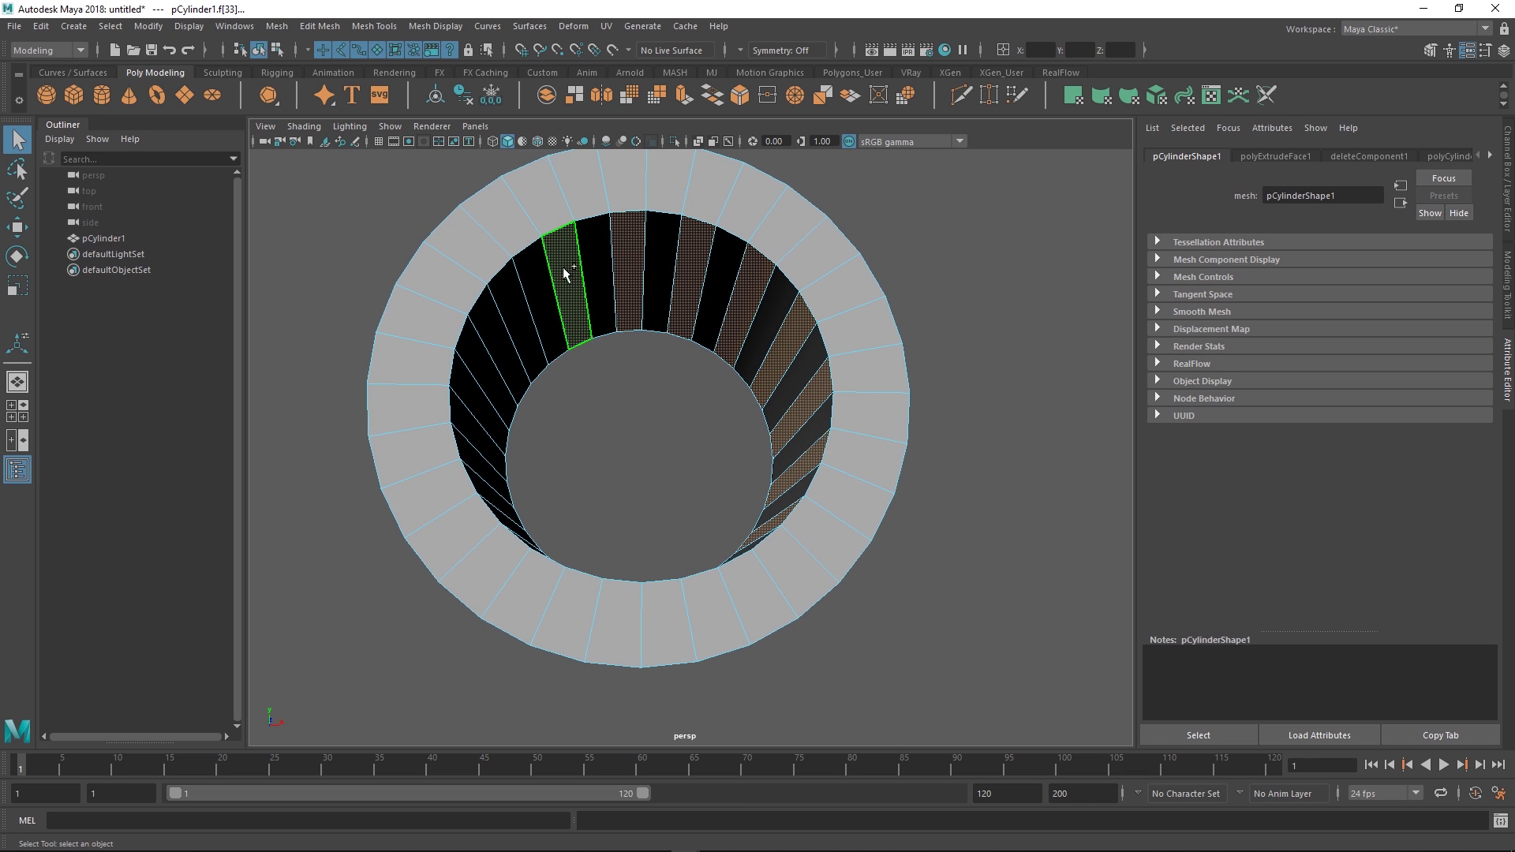
alt+drag(548, 308, 490, 363)
shift+click(490, 364)
shift+click(500, 430)
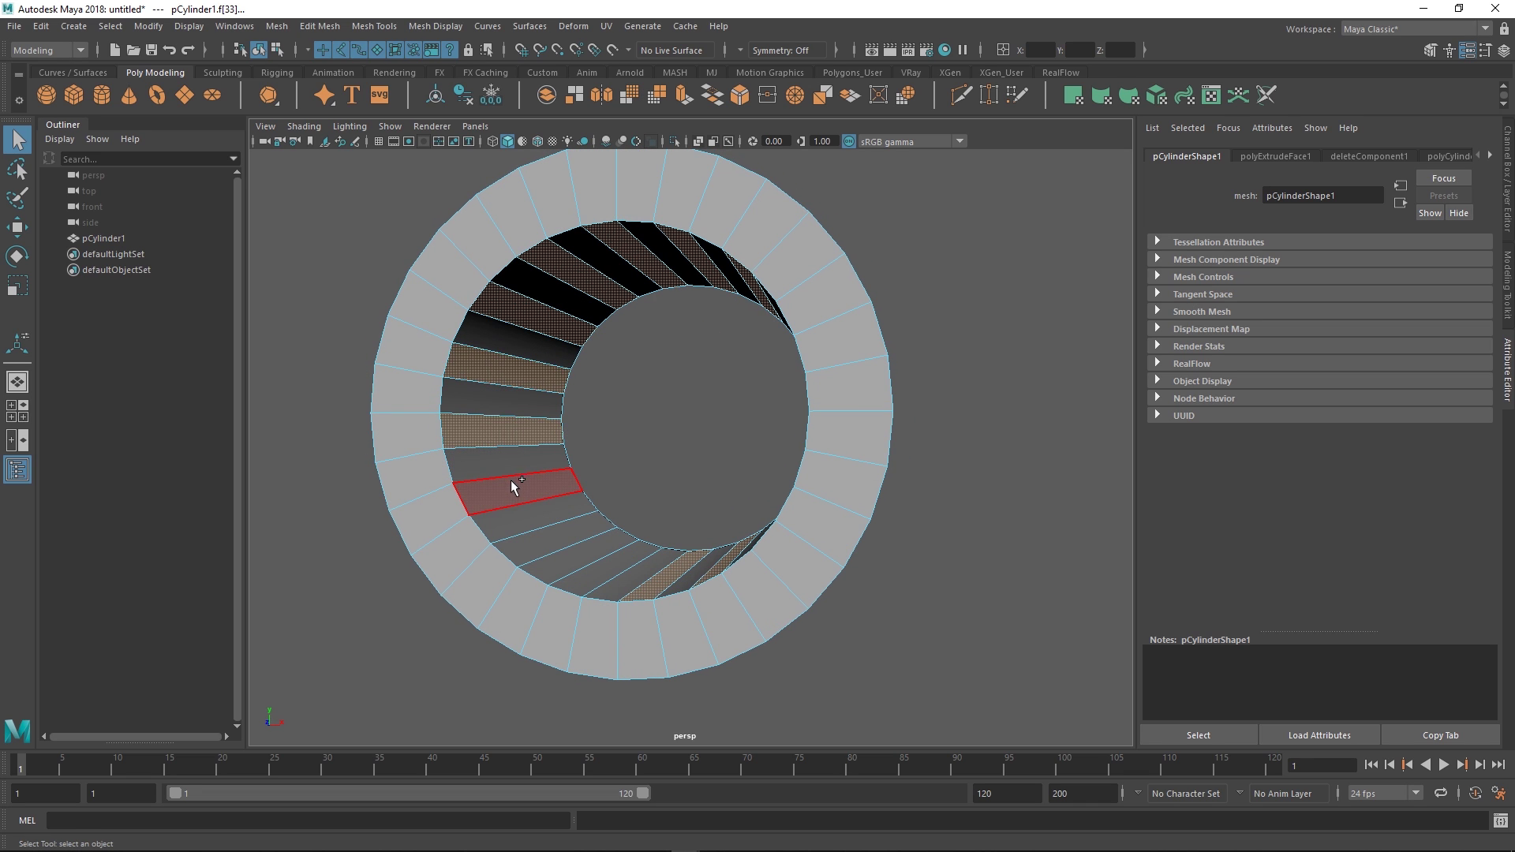
alt+drag(559, 508, 554, 527)
shift+click(554, 527)
shift+click(600, 550)
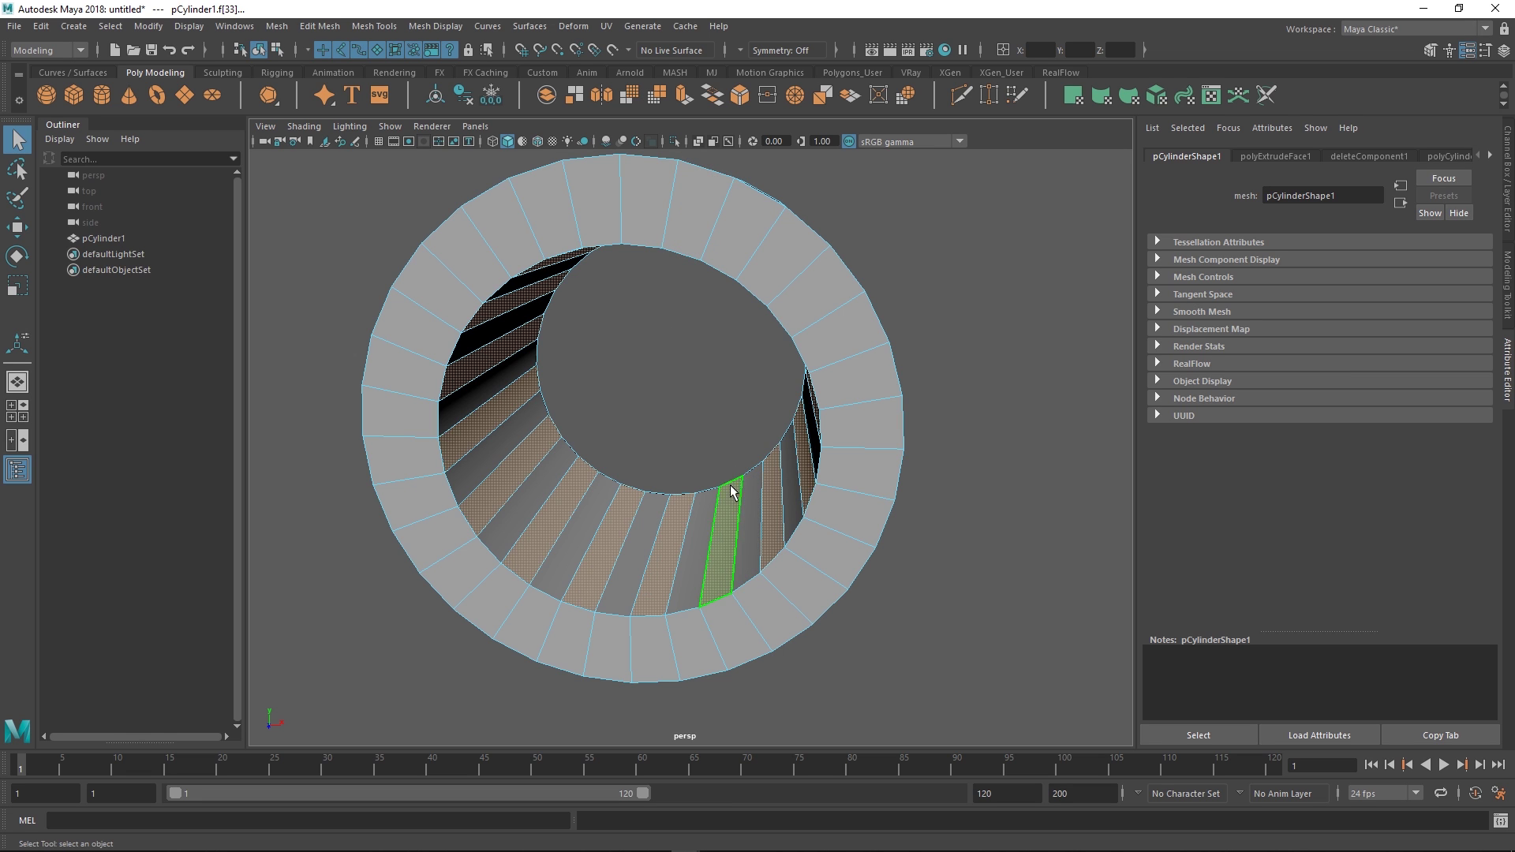
alt+drag(726, 490, 781, 527)
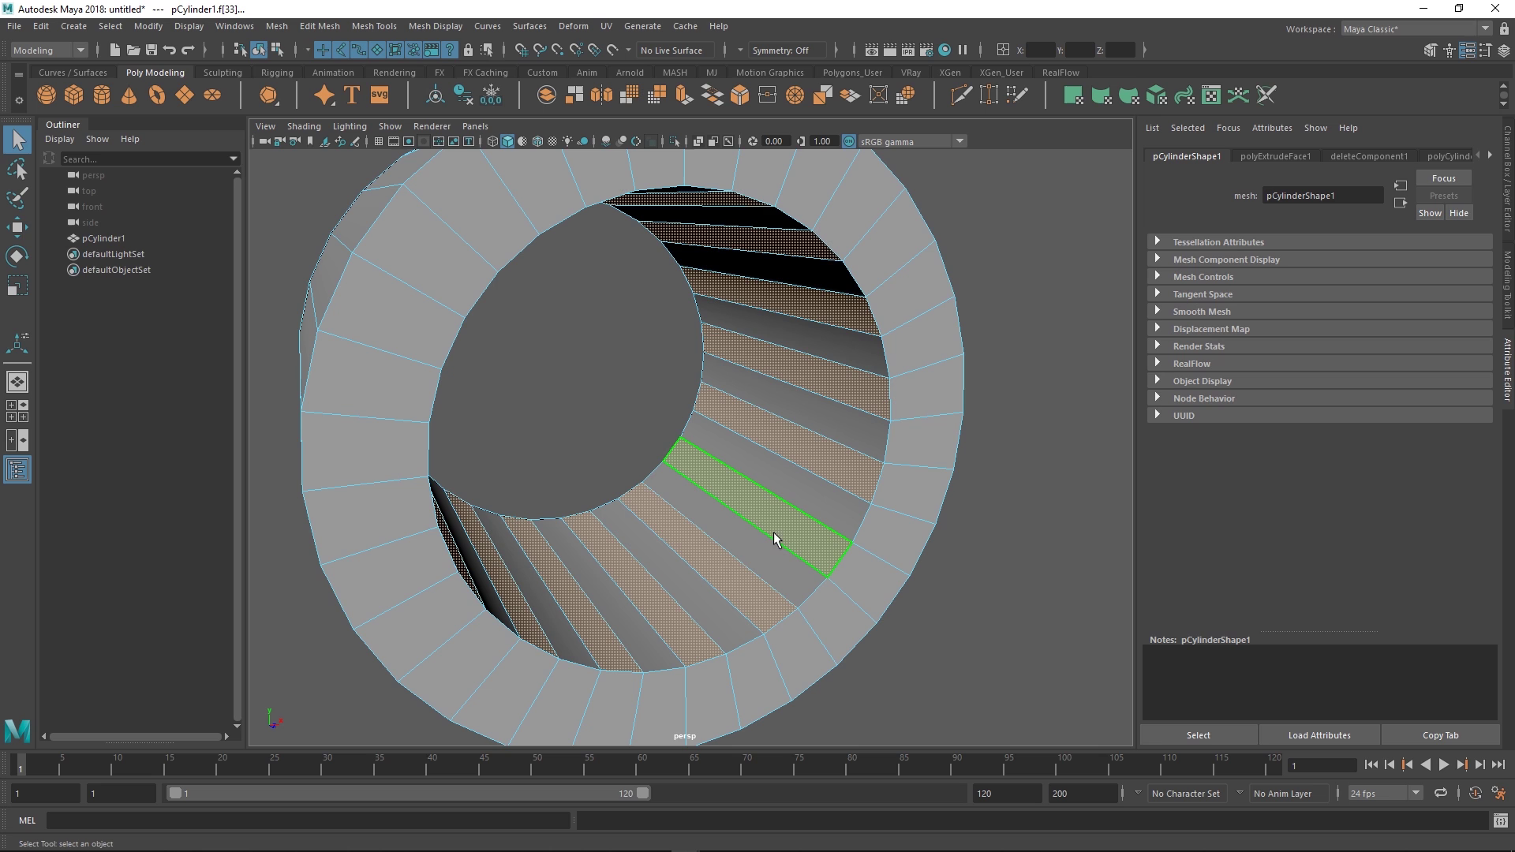
alt+drag(770, 522, 809, 531)
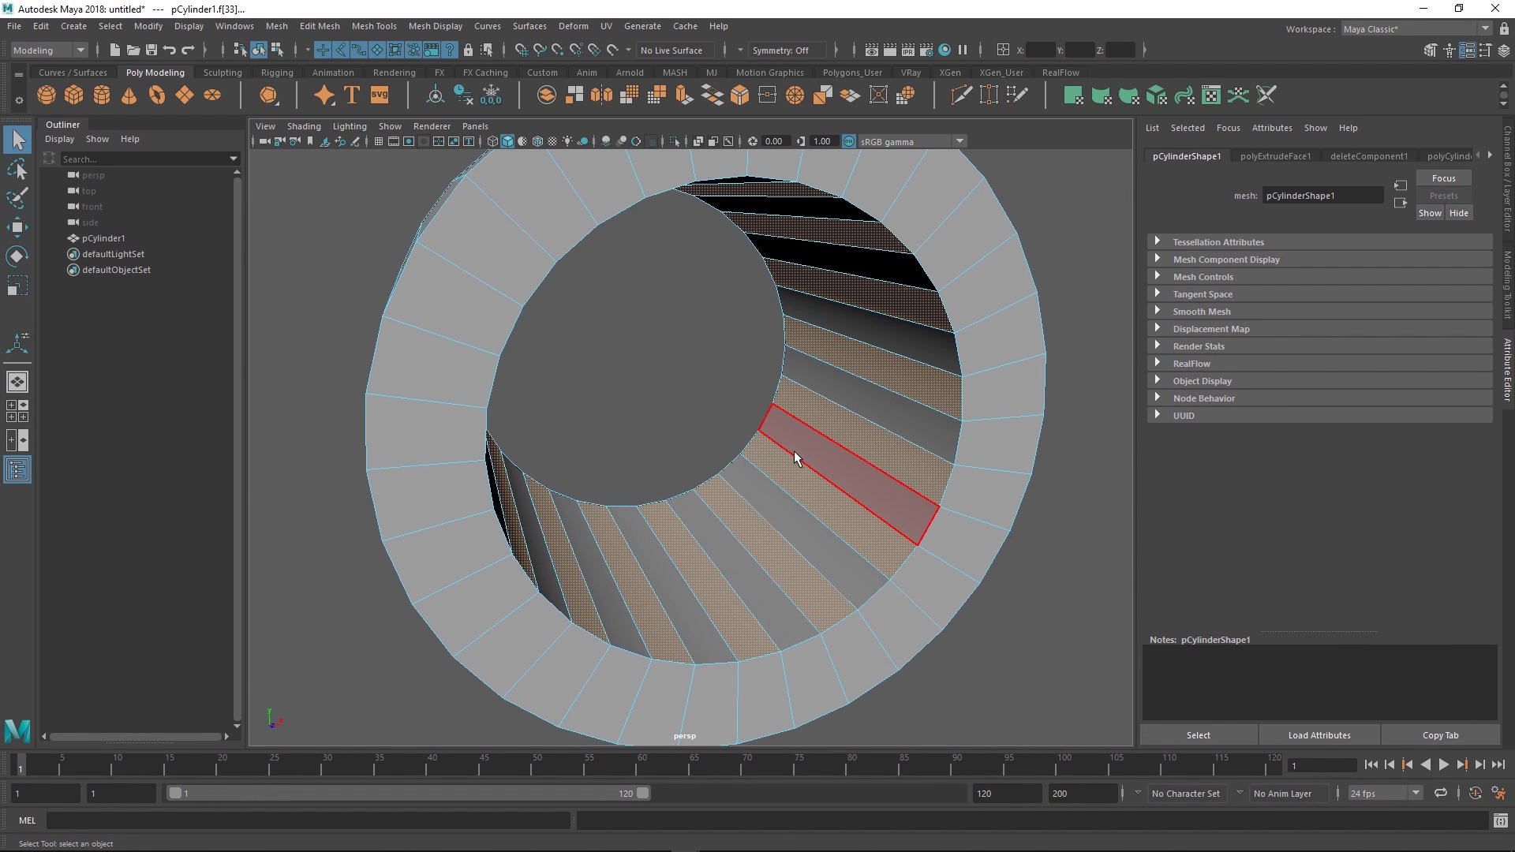
mouse_move(786, 552)
alt+mouse_down()
mouse_move(780, 530)
mouse_move(800, 530)
alt+mouse_up()
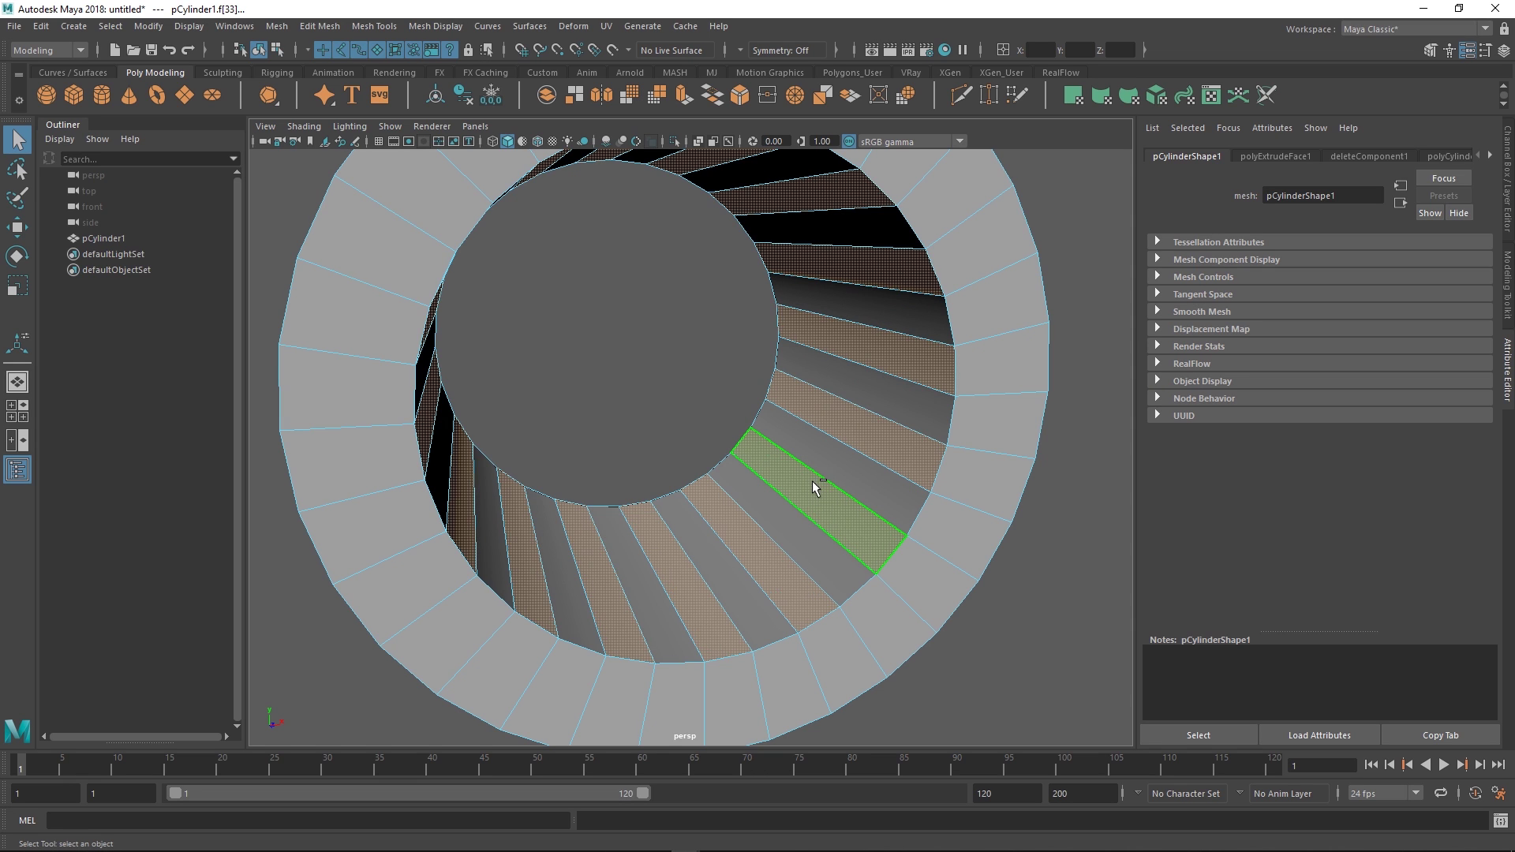
- Extrude the selected alternate inner faces three times in succession toward the tube's centre, by about 0.014, 0.07 and 0.016
key(ctrl+e)
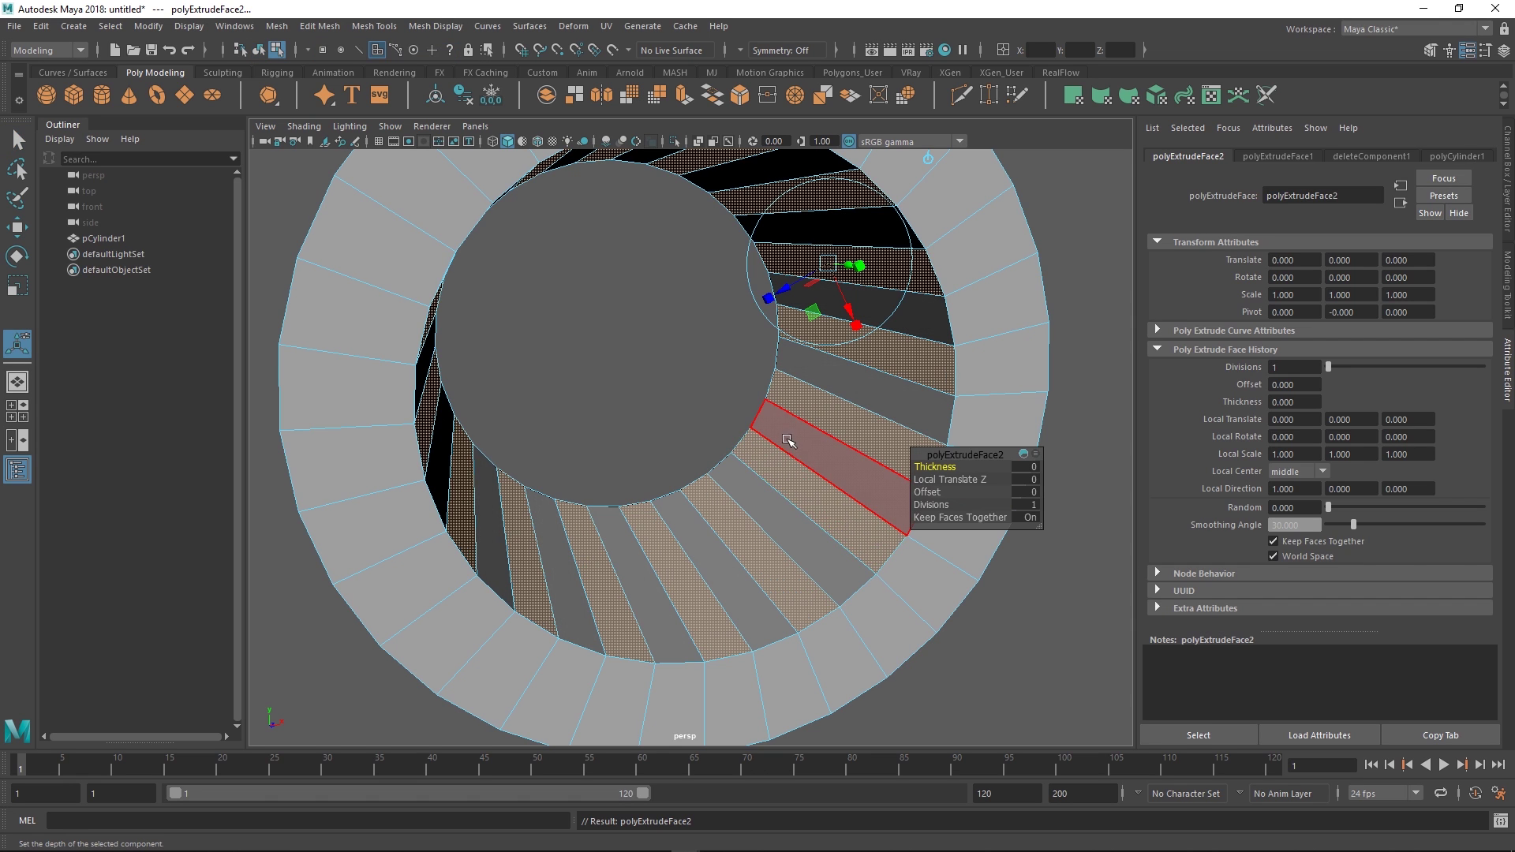
alt+drag(787, 440, 742, 456)
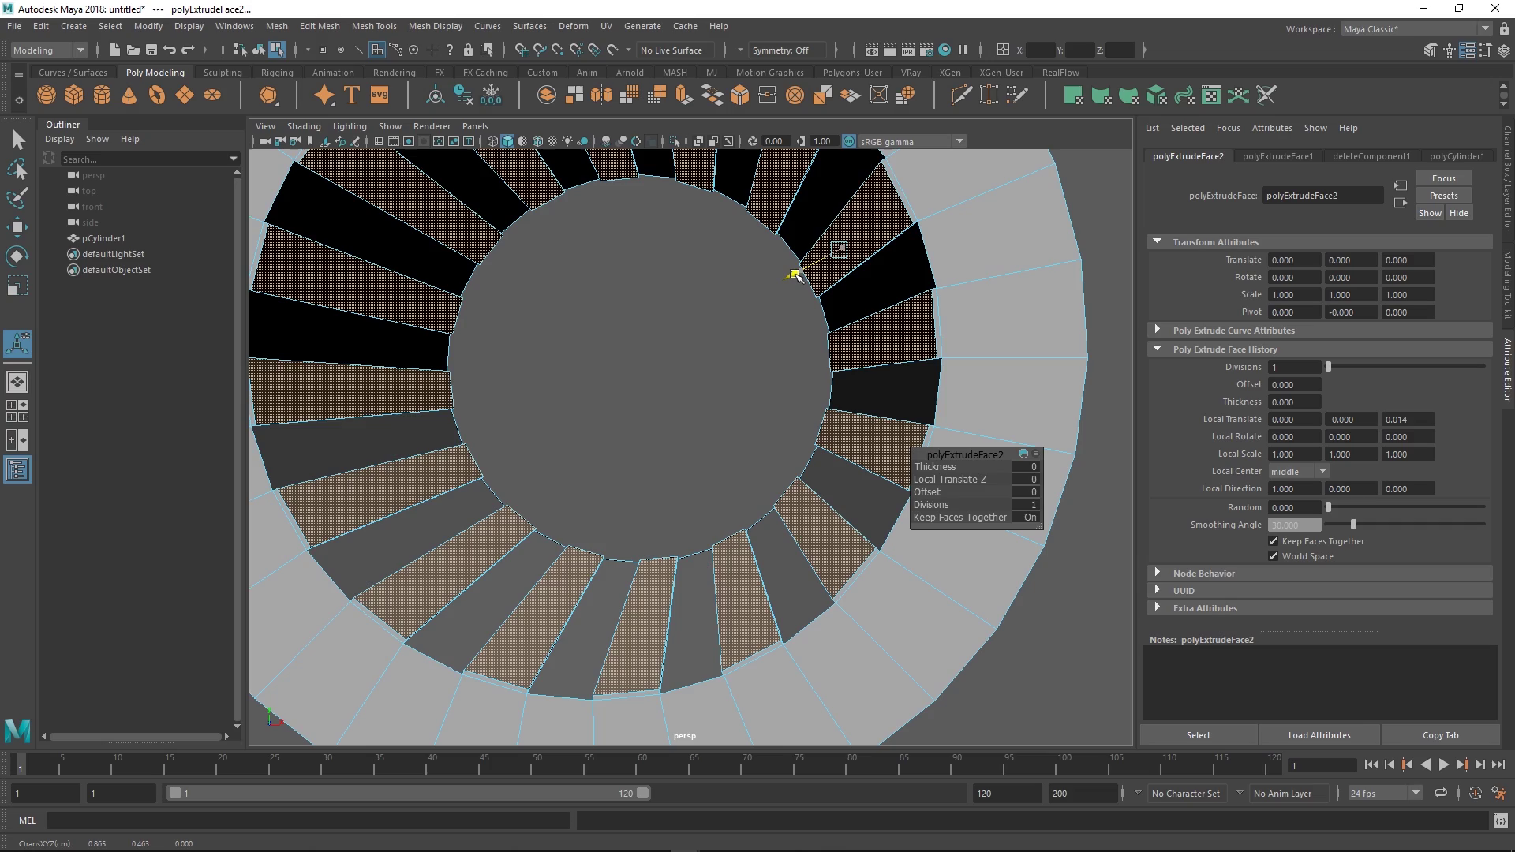
drag(798, 274, 964, 238)
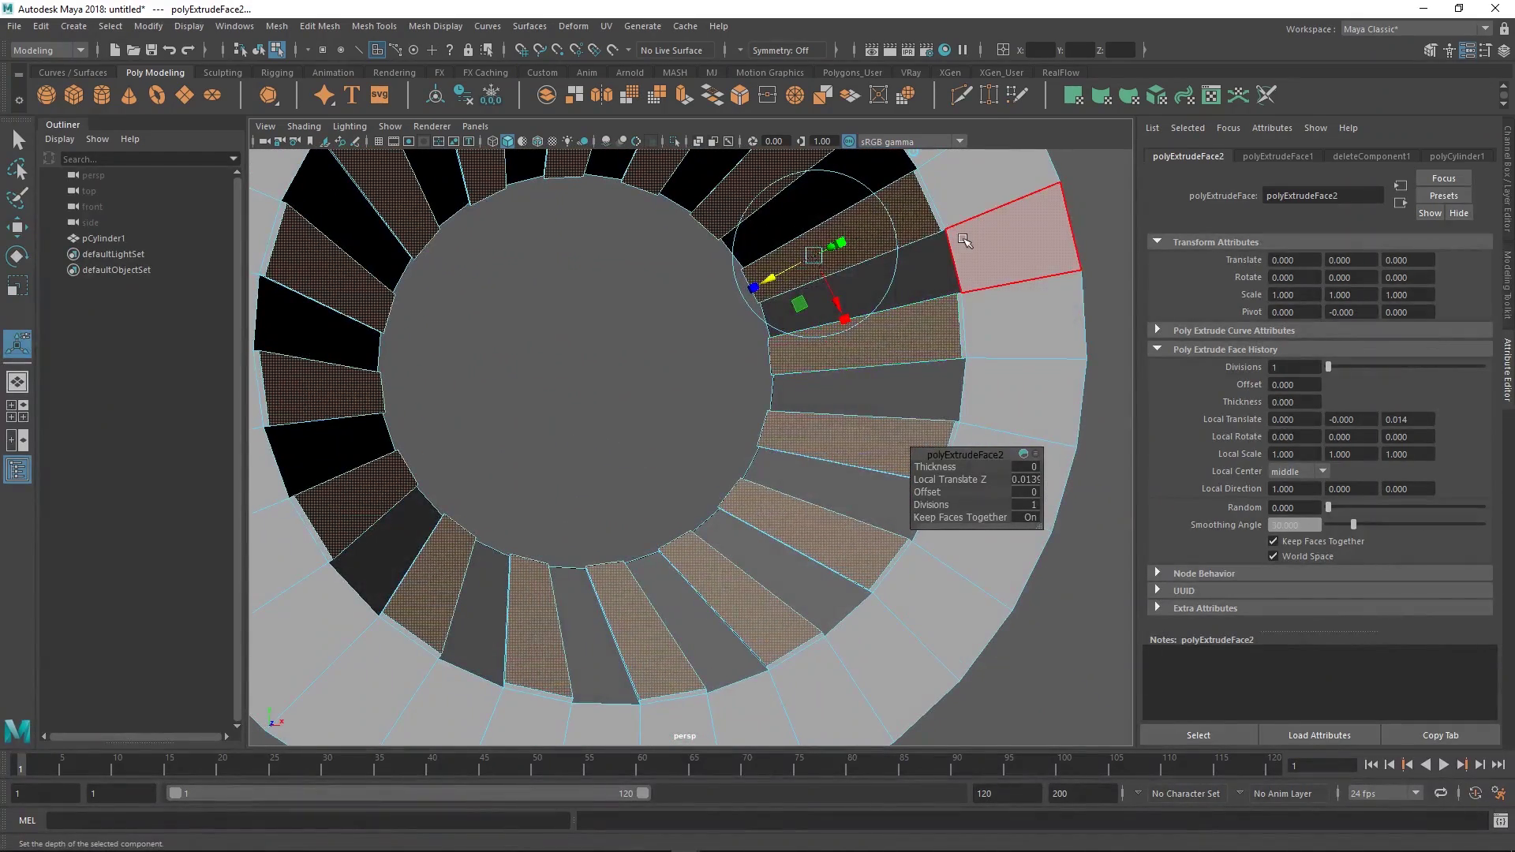
key(ctrl+e)
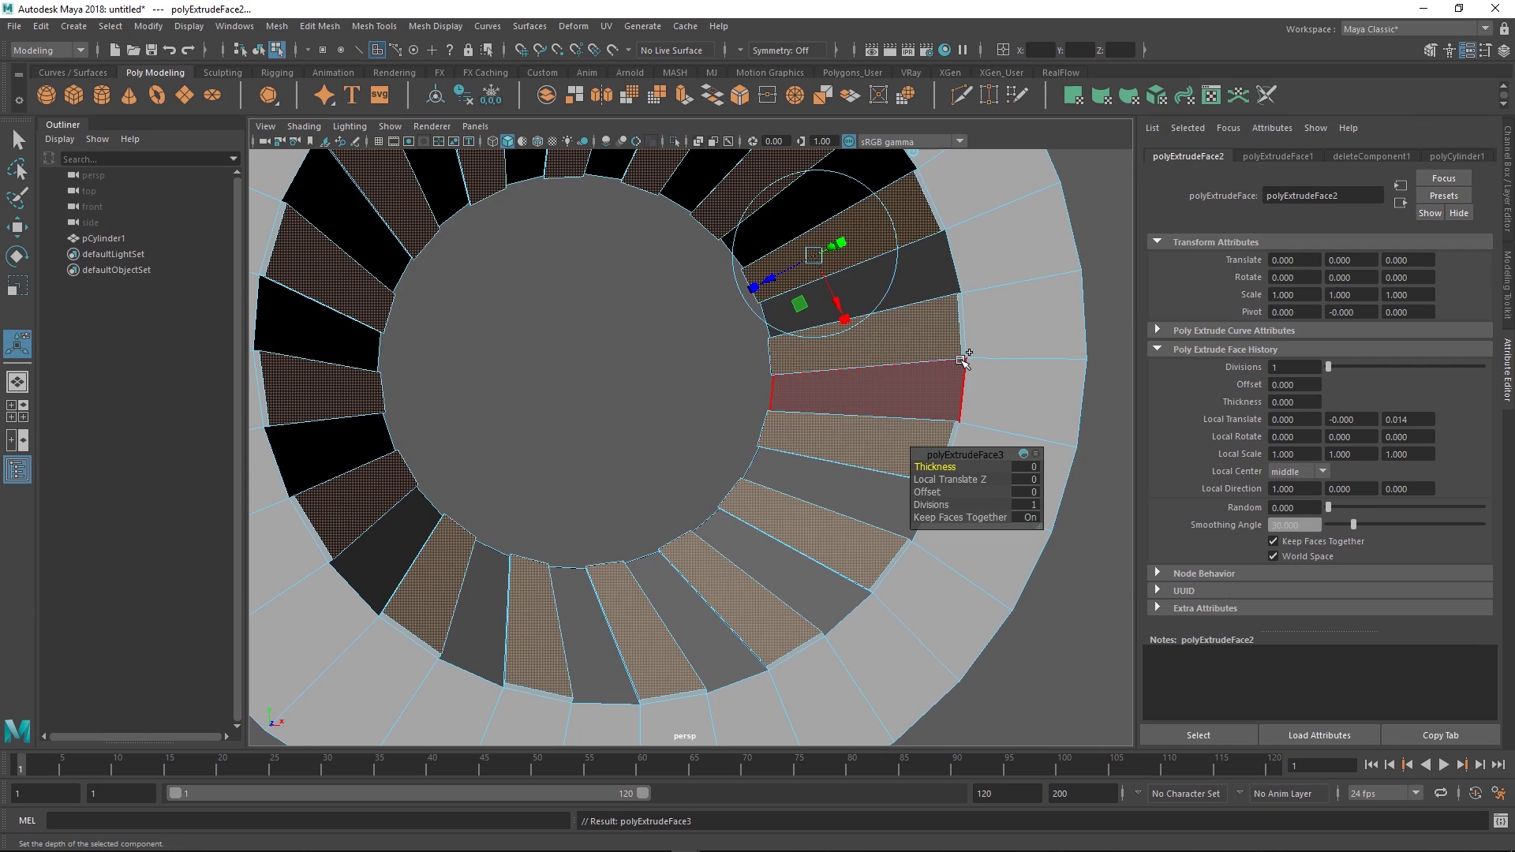
drag(767, 279, 929, 264)
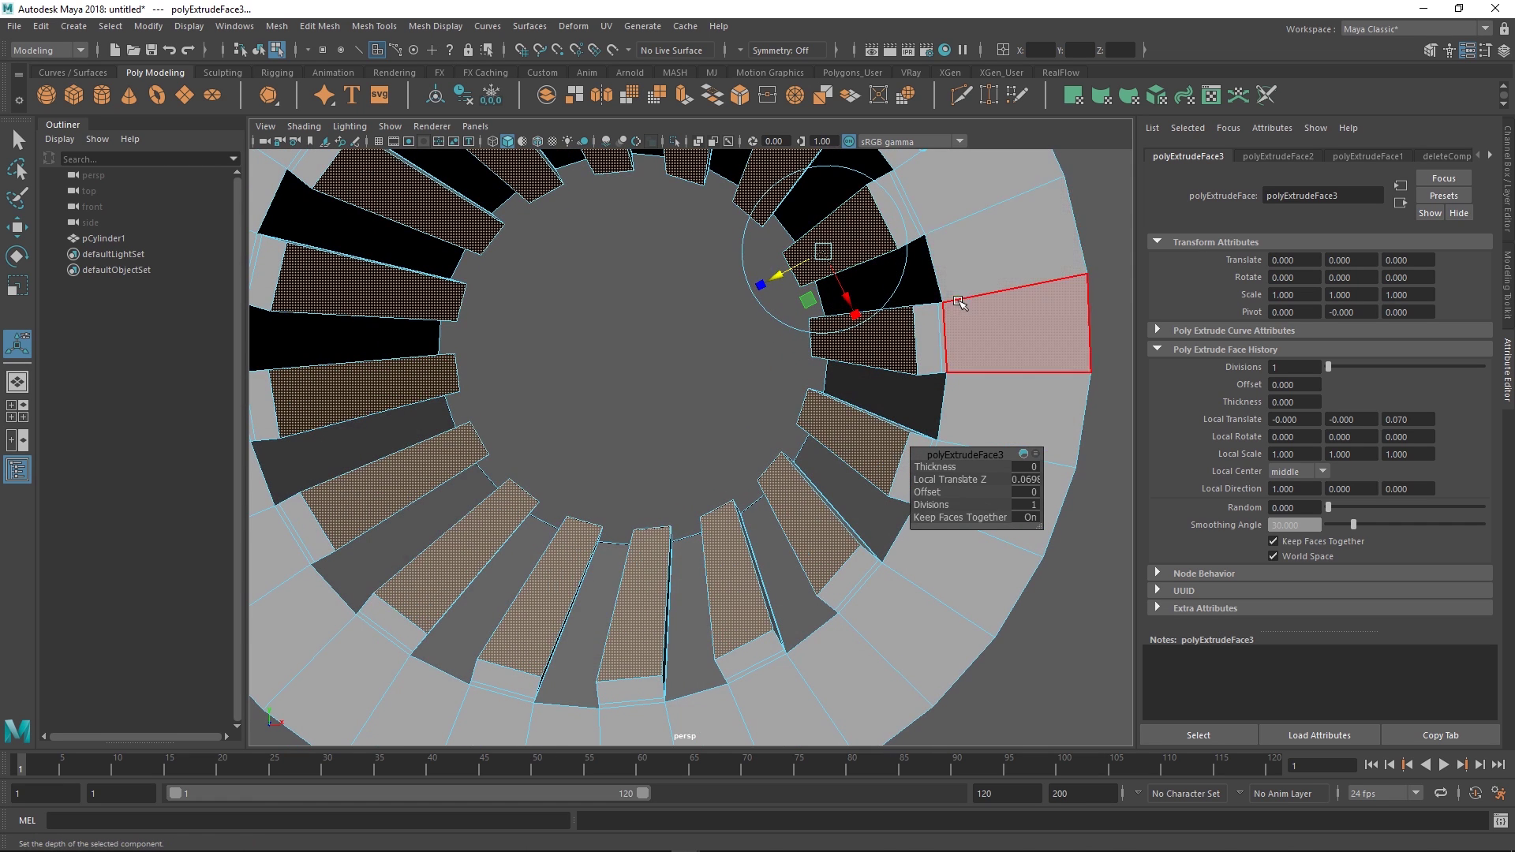
key(ctrl+e)
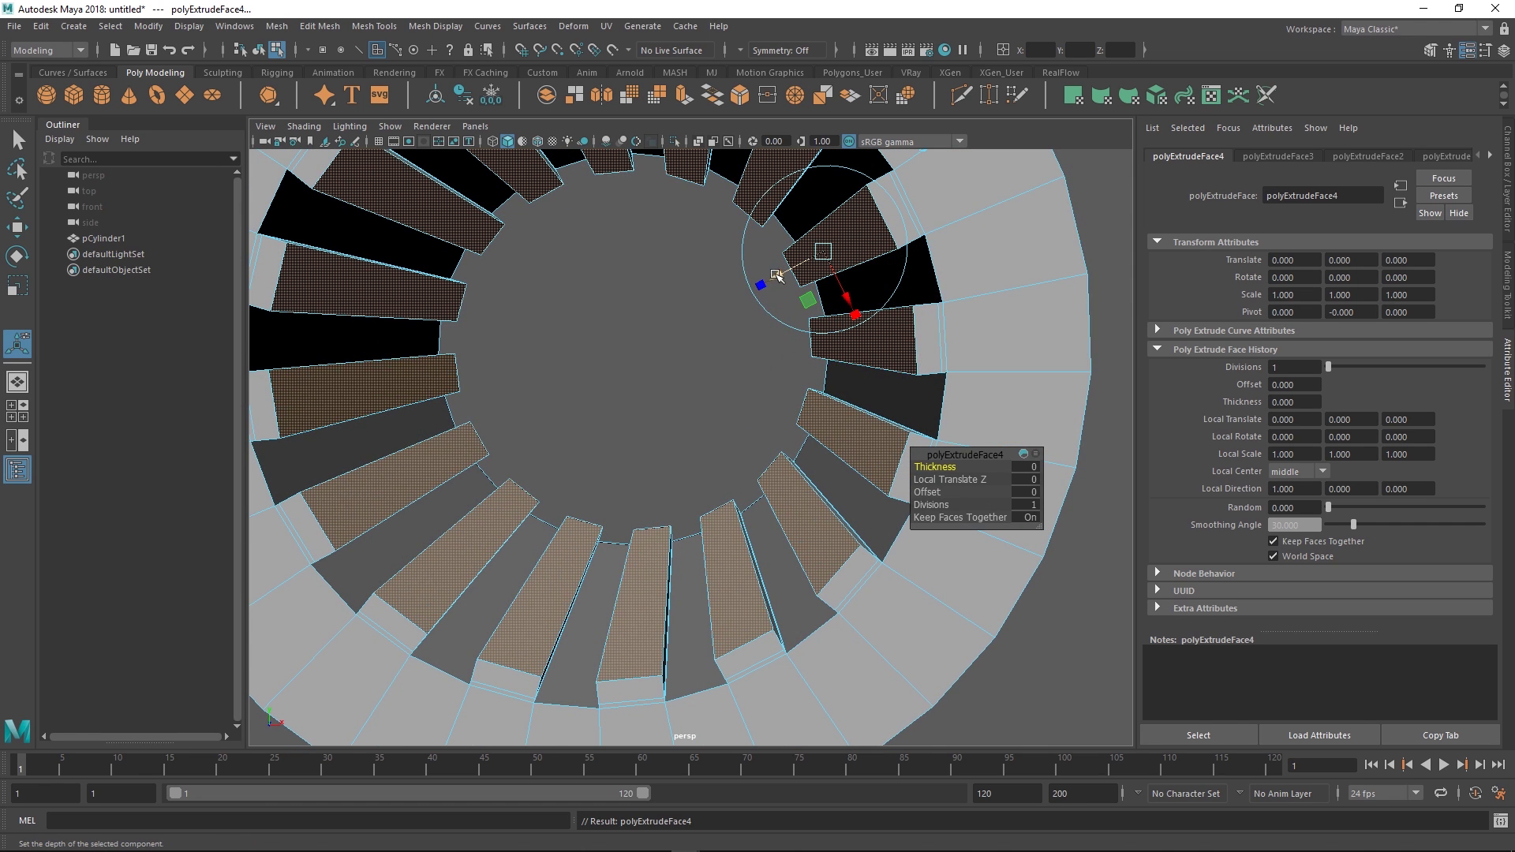
drag(777, 276, 771, 279)
alt+middle_drag(939, 275, 894, 303)
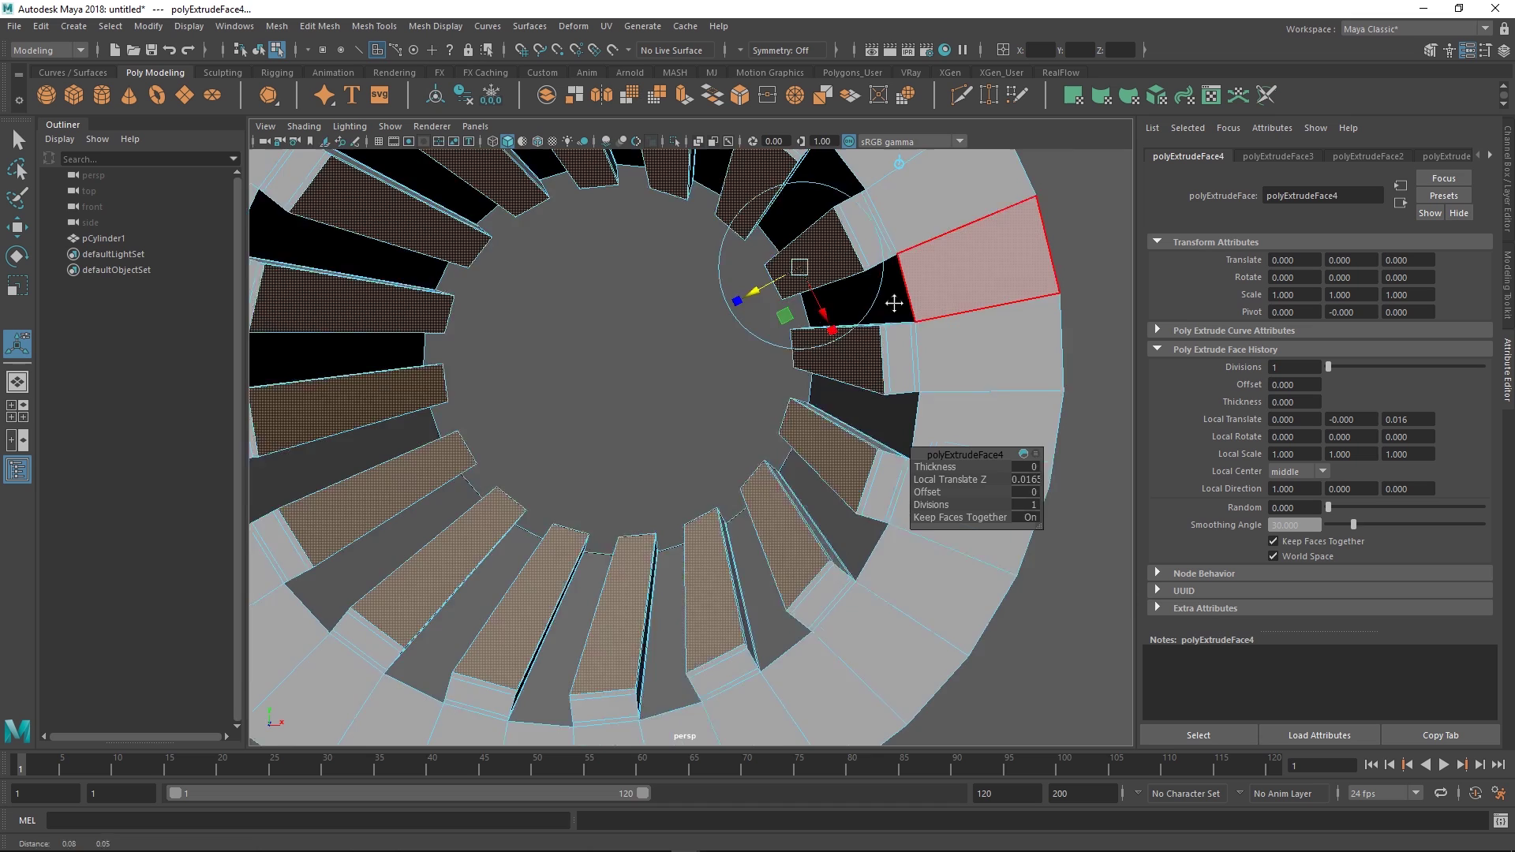
- Extrude the top faces of the inner ribs once more with an offset of 0.01
alt+drag(894, 303, 964, 303)
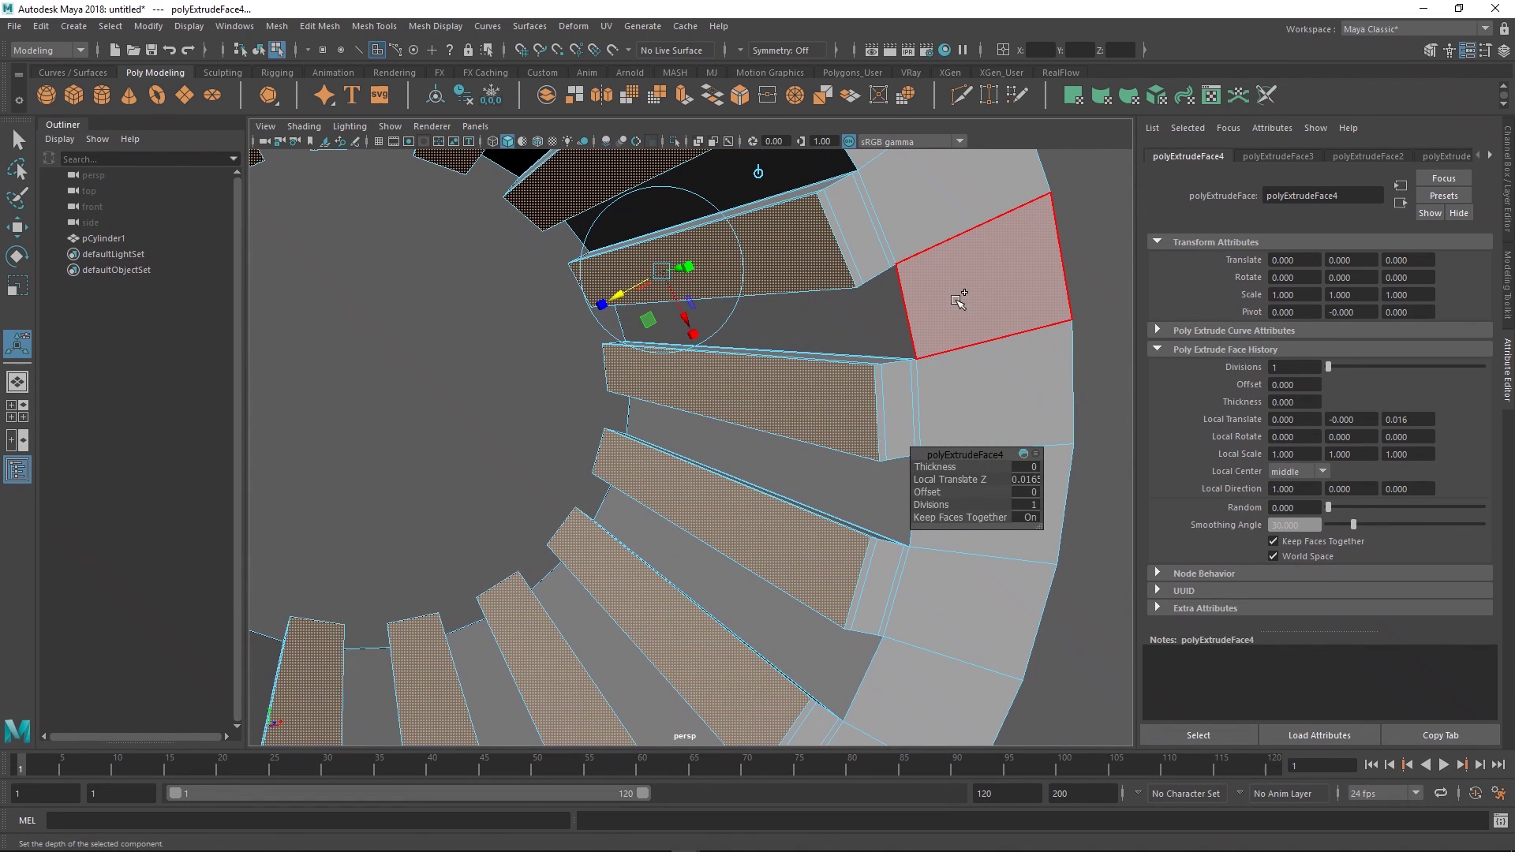
key(ctrl+e)
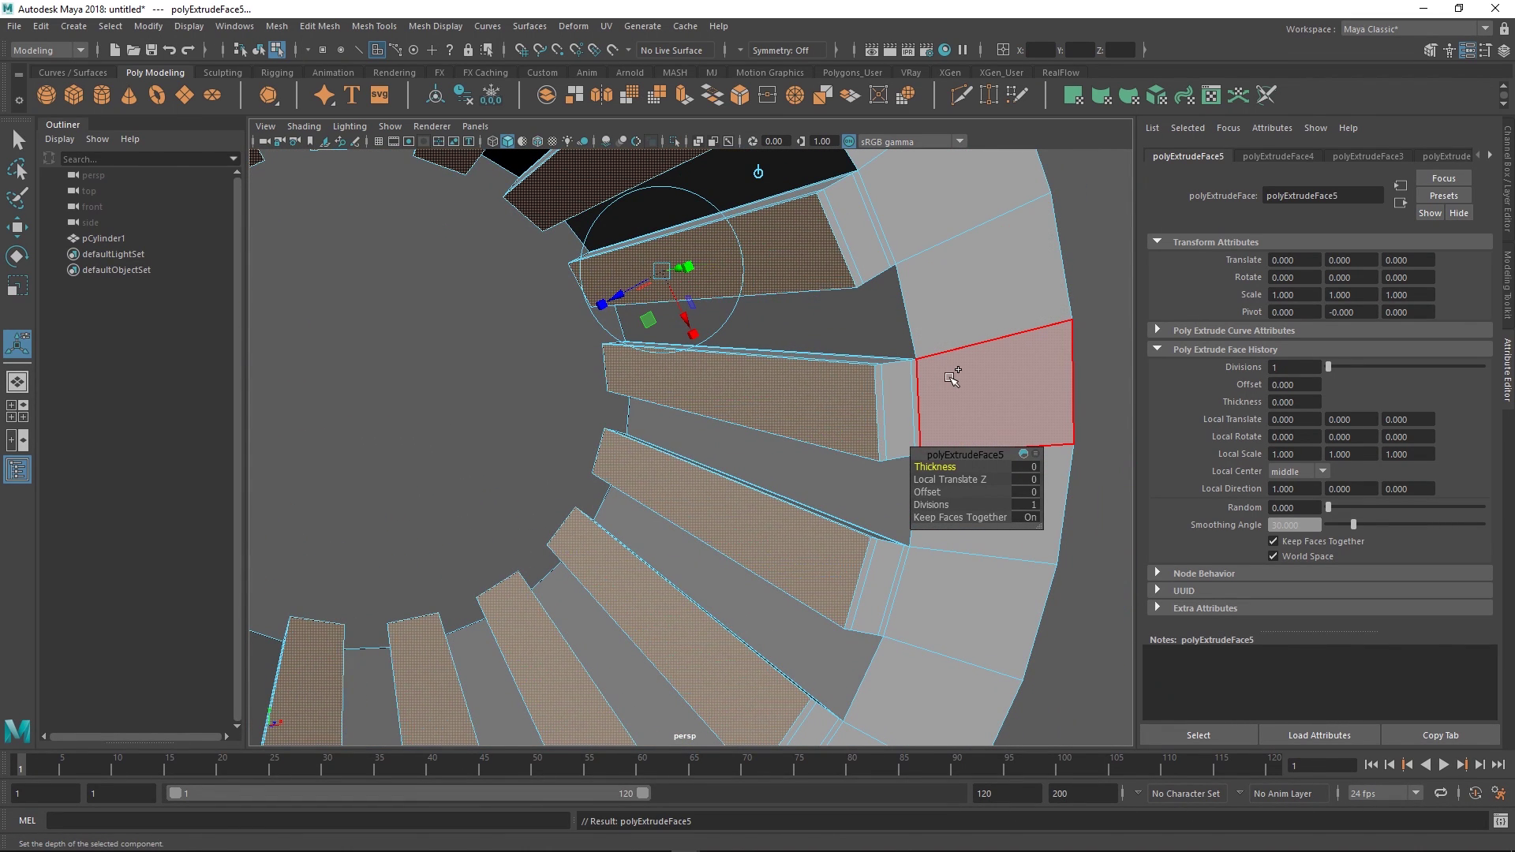
click(1028, 492)
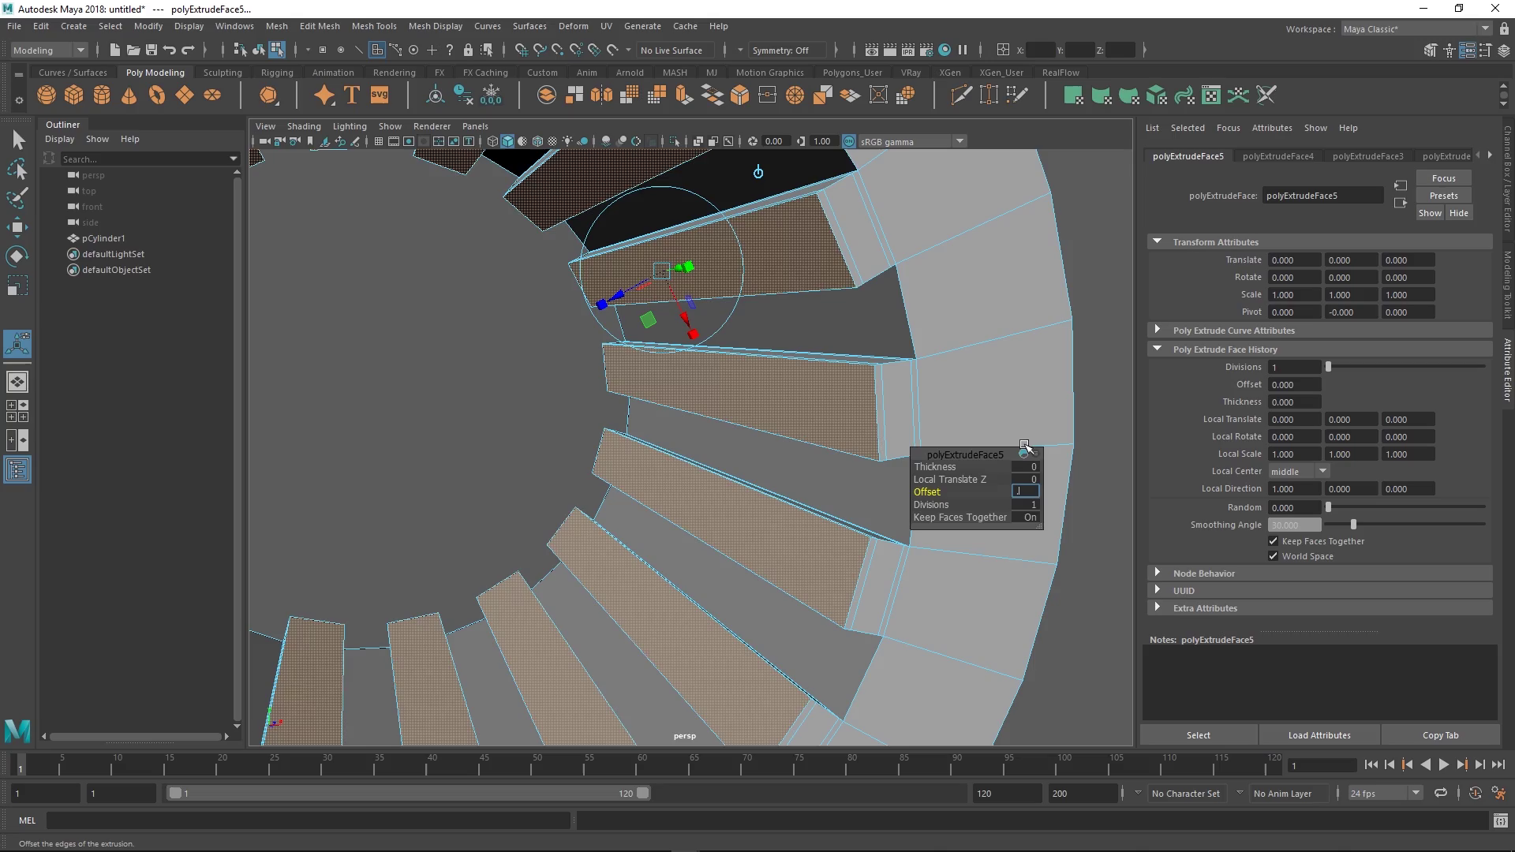
text(.01)
key(Return)
alt+drag(836, 312, 770, 354)
scroll(697, 344, down, 5)
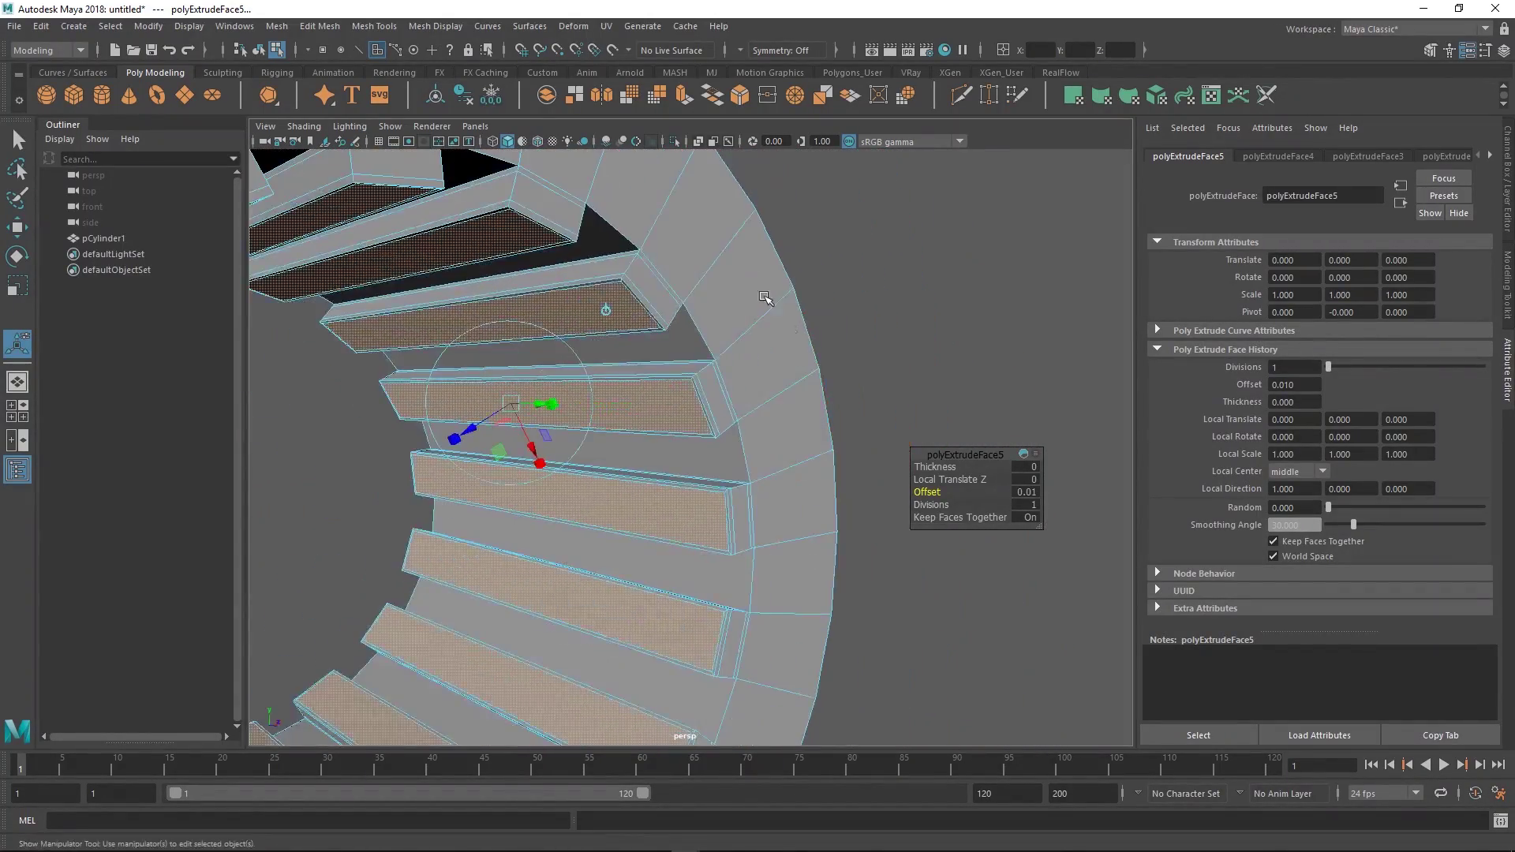
- Leave the extrusion, return the tube to object mode and clear the selection
alt+middle_drag(696, 343, 781, 292)
scroll(805, 315, up, 2)
key(q)
right_drag(816, 361, 884, 311)
click(910, 292)
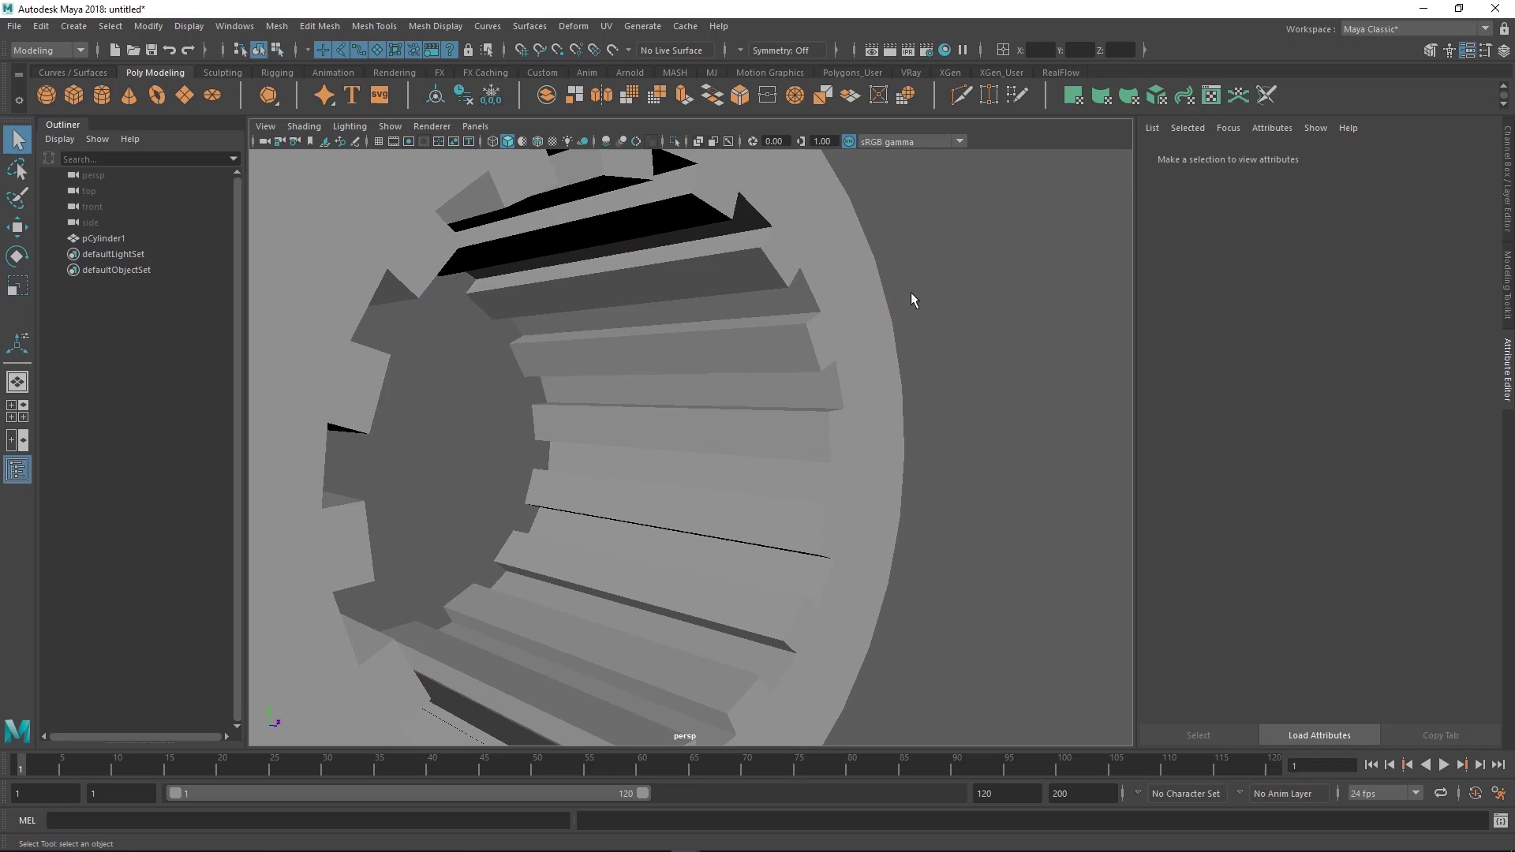
- Select only the faces at one end of the tube using X-ray display, delete them, and return to opaque shading
click(788, 350)
alt+drag(582, 381, 638, 347)
right_drag(636, 308, 621, 338)
click(698, 141)
drag(577, 203, 673, 732)
alt+drag(789, 465, 750, 463)
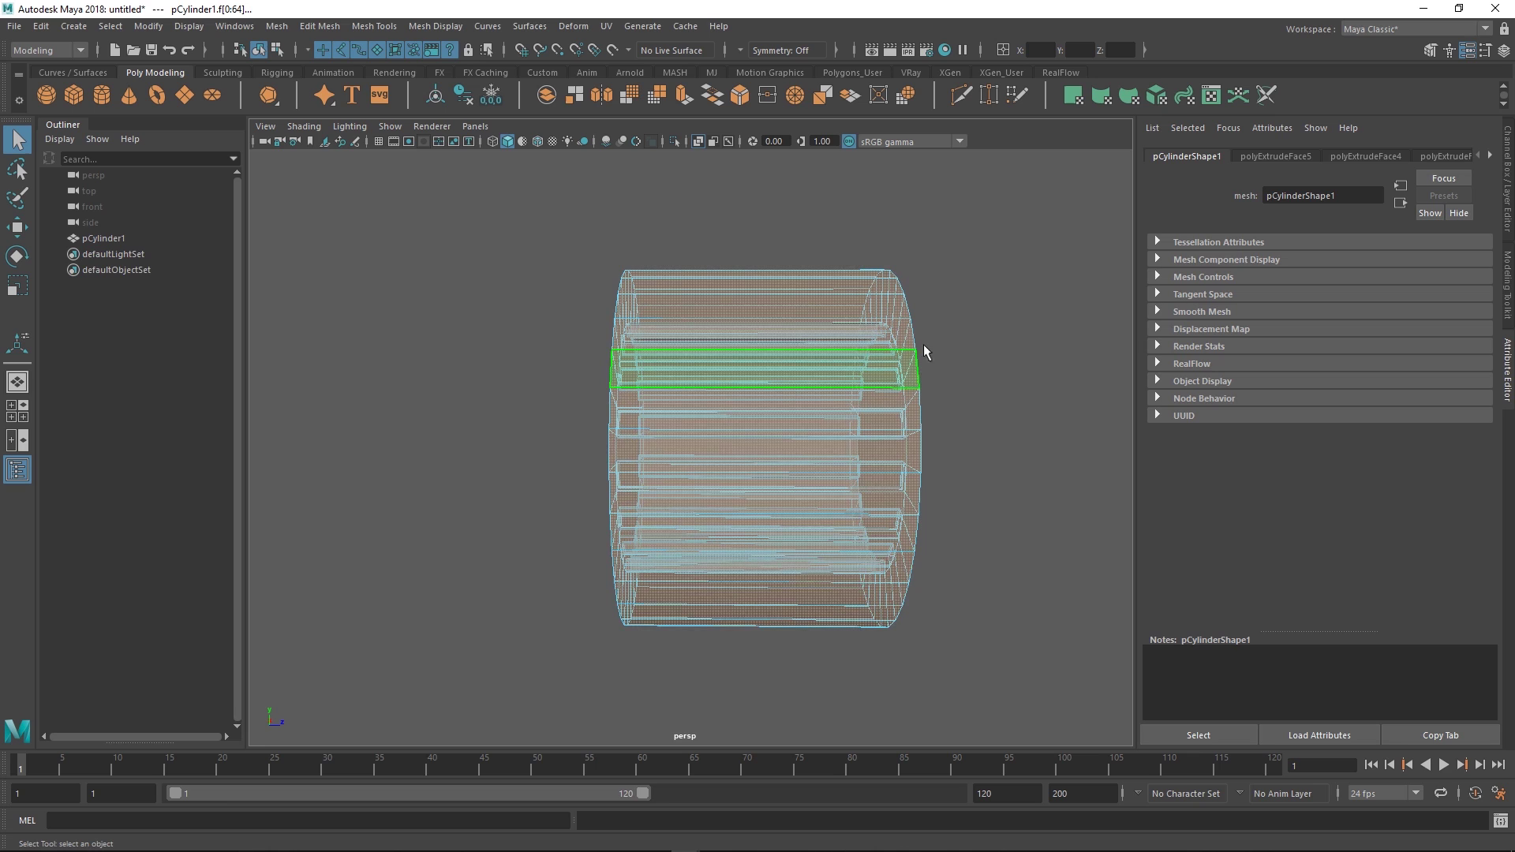
ctrl+drag(978, 200, 740, 711)
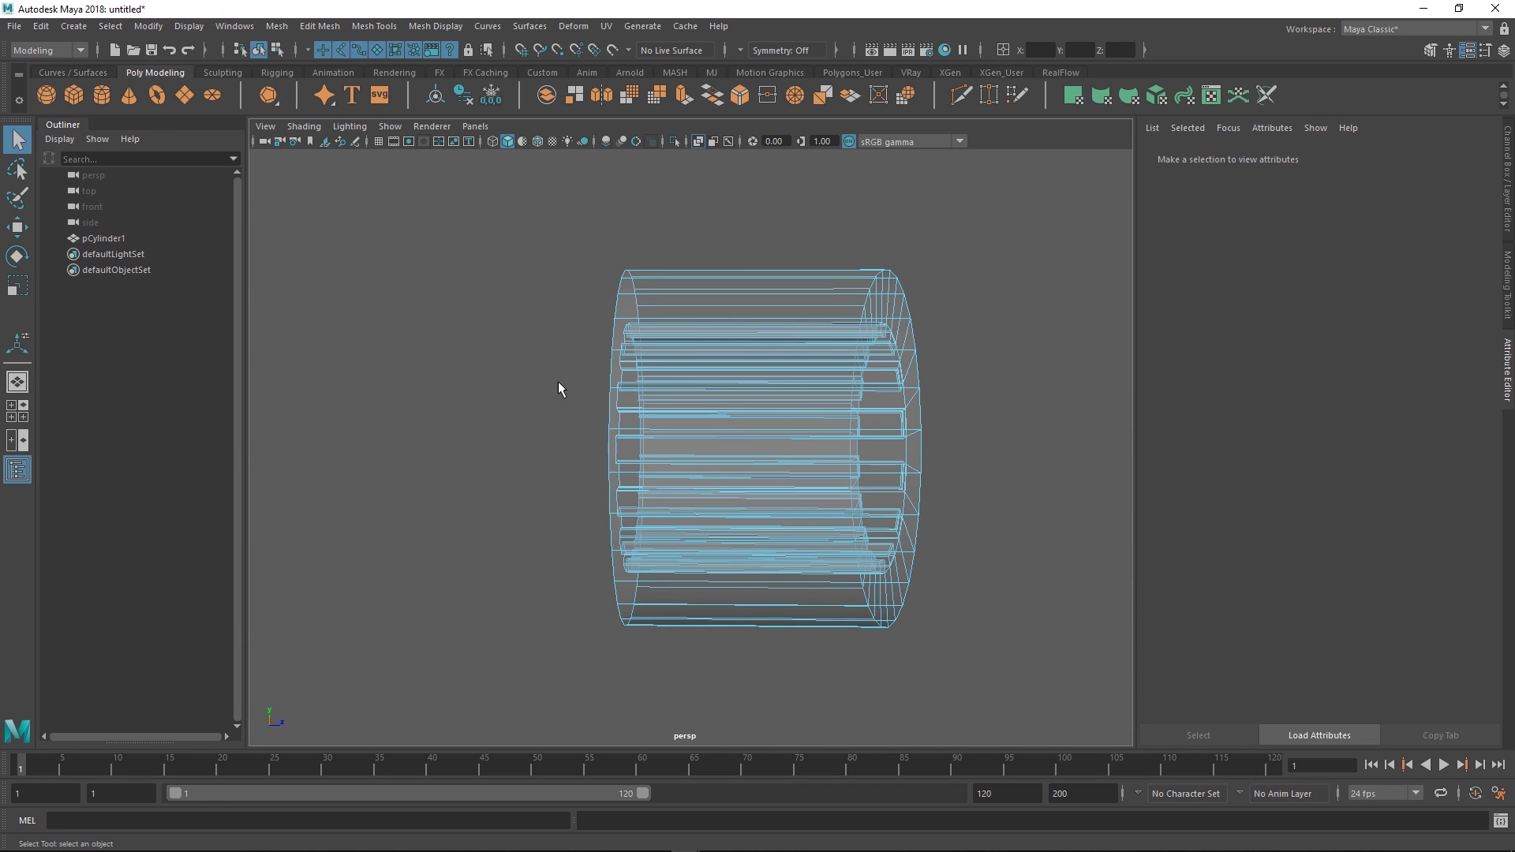
alt+drag(557, 381, 734, 414)
click(697, 141)
alt+right_drag(734, 414, 792, 332)
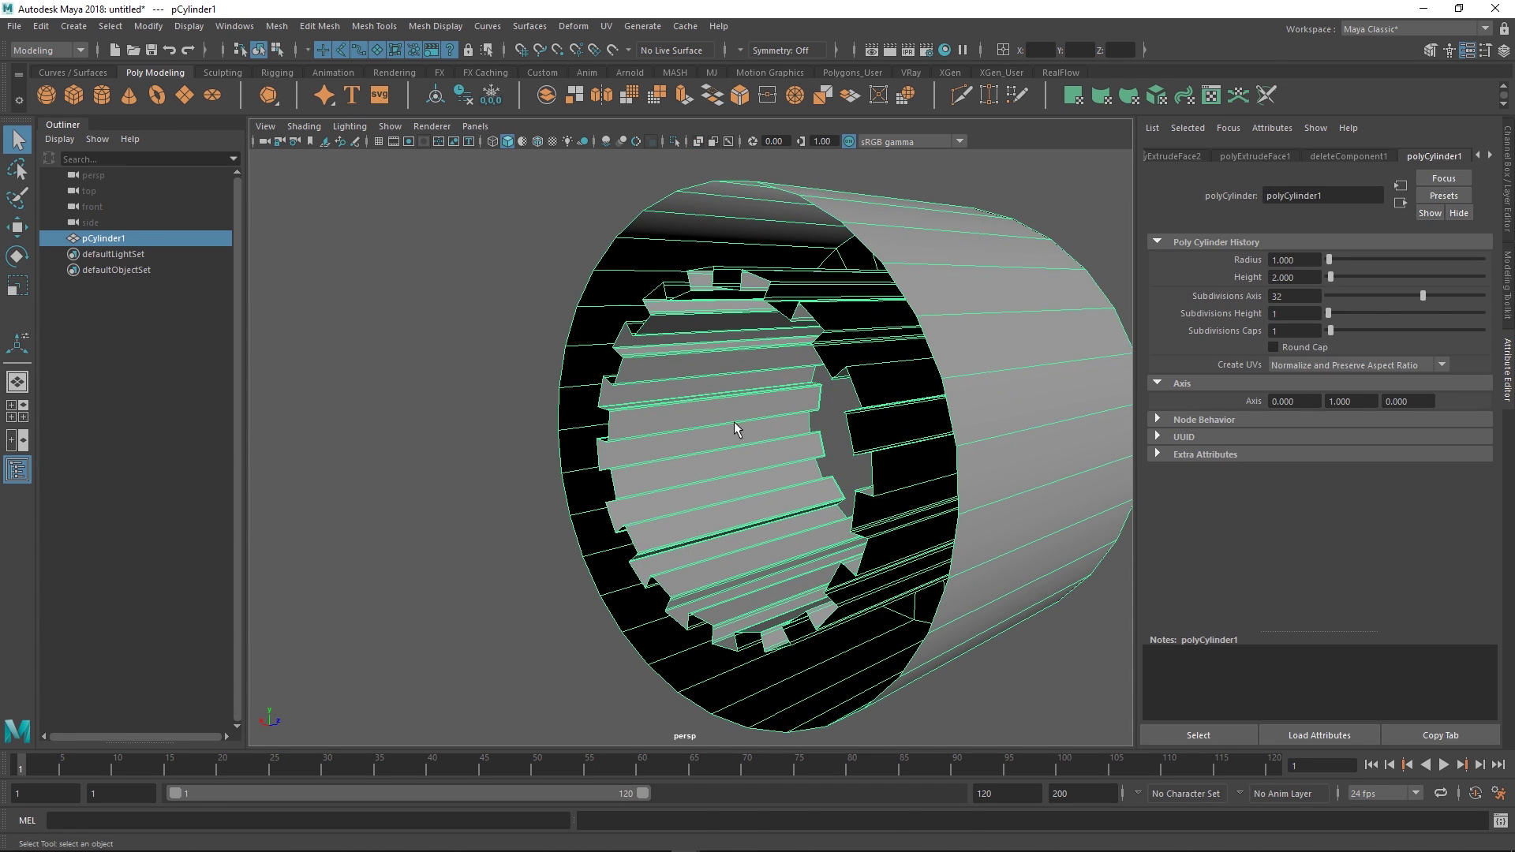
- Preview the tube smoothed, examine the rib ends up close, and restore the unsmoothed display
click(551, 419)
alt+drag(933, 424, 778, 470)
click(867, 431)
alt+right_drag(777, 470, 823, 486)
alt+drag(823, 493, 444, 414)
click(348, 368)
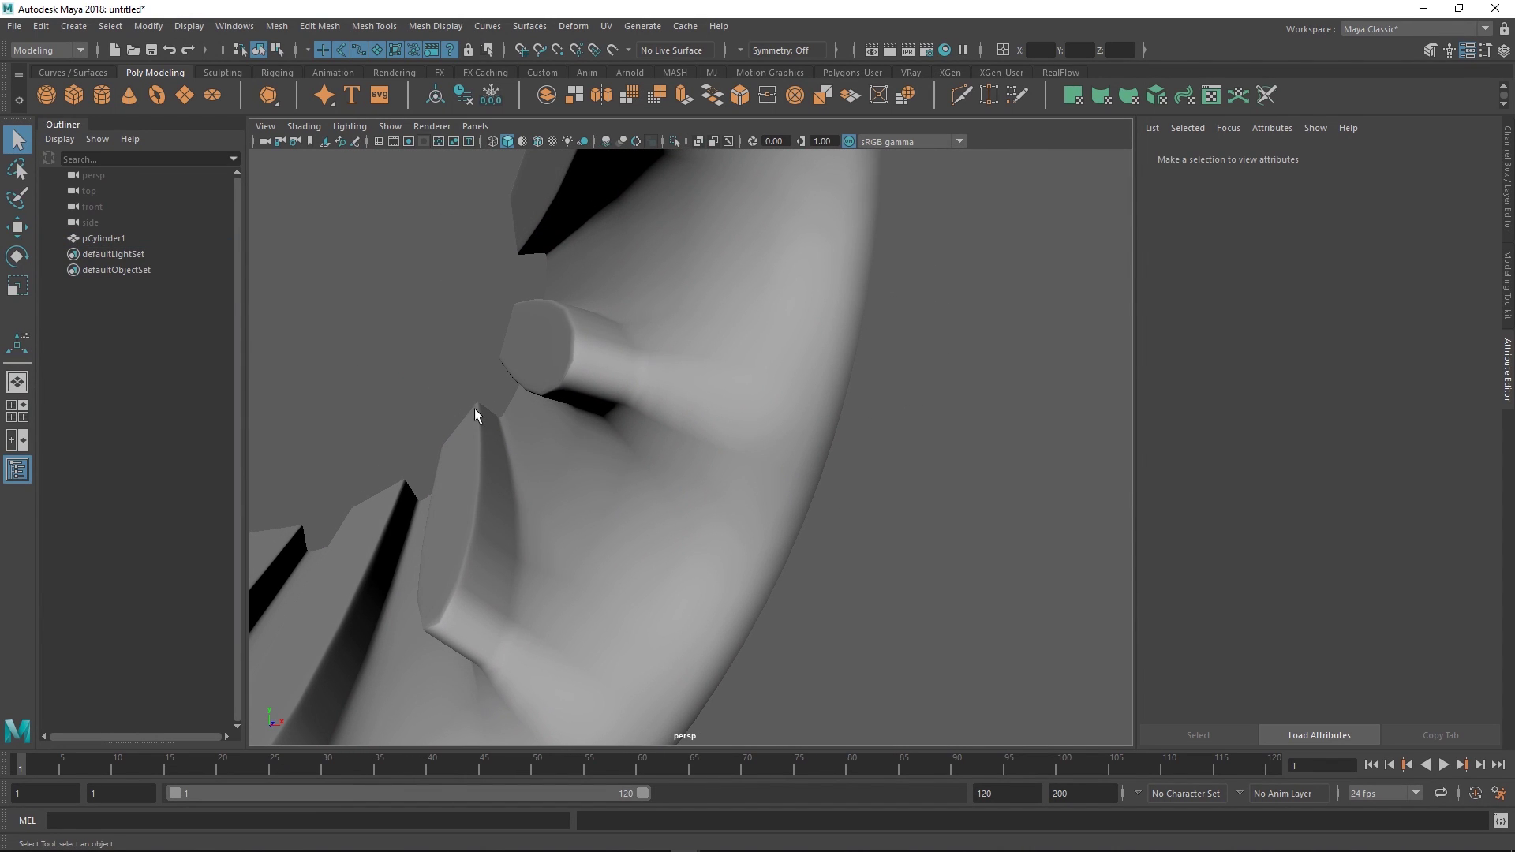
alt+drag(505, 484, 666, 407)
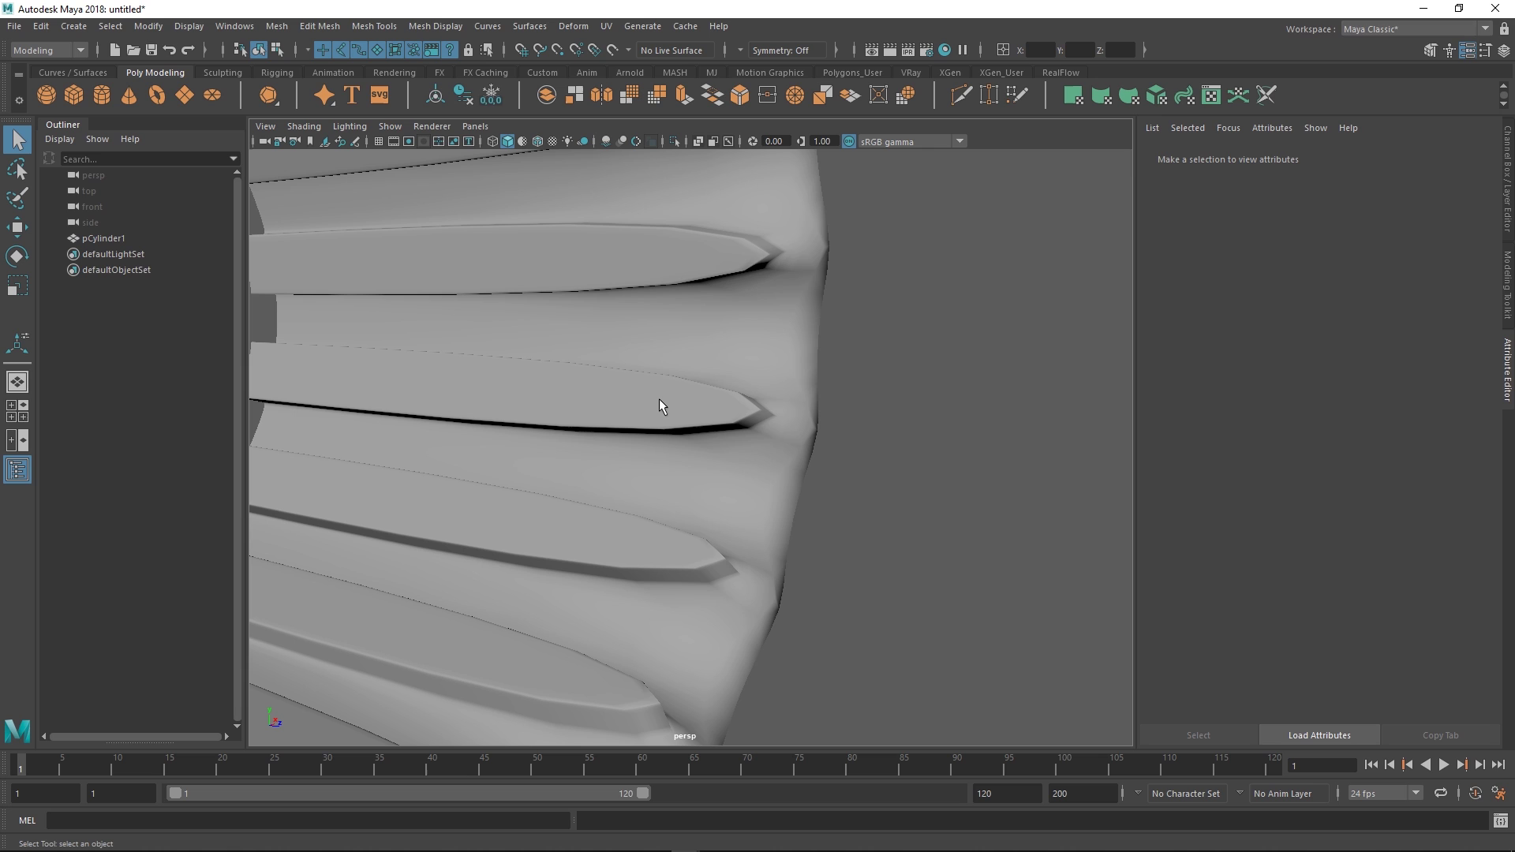
click(778, 461)
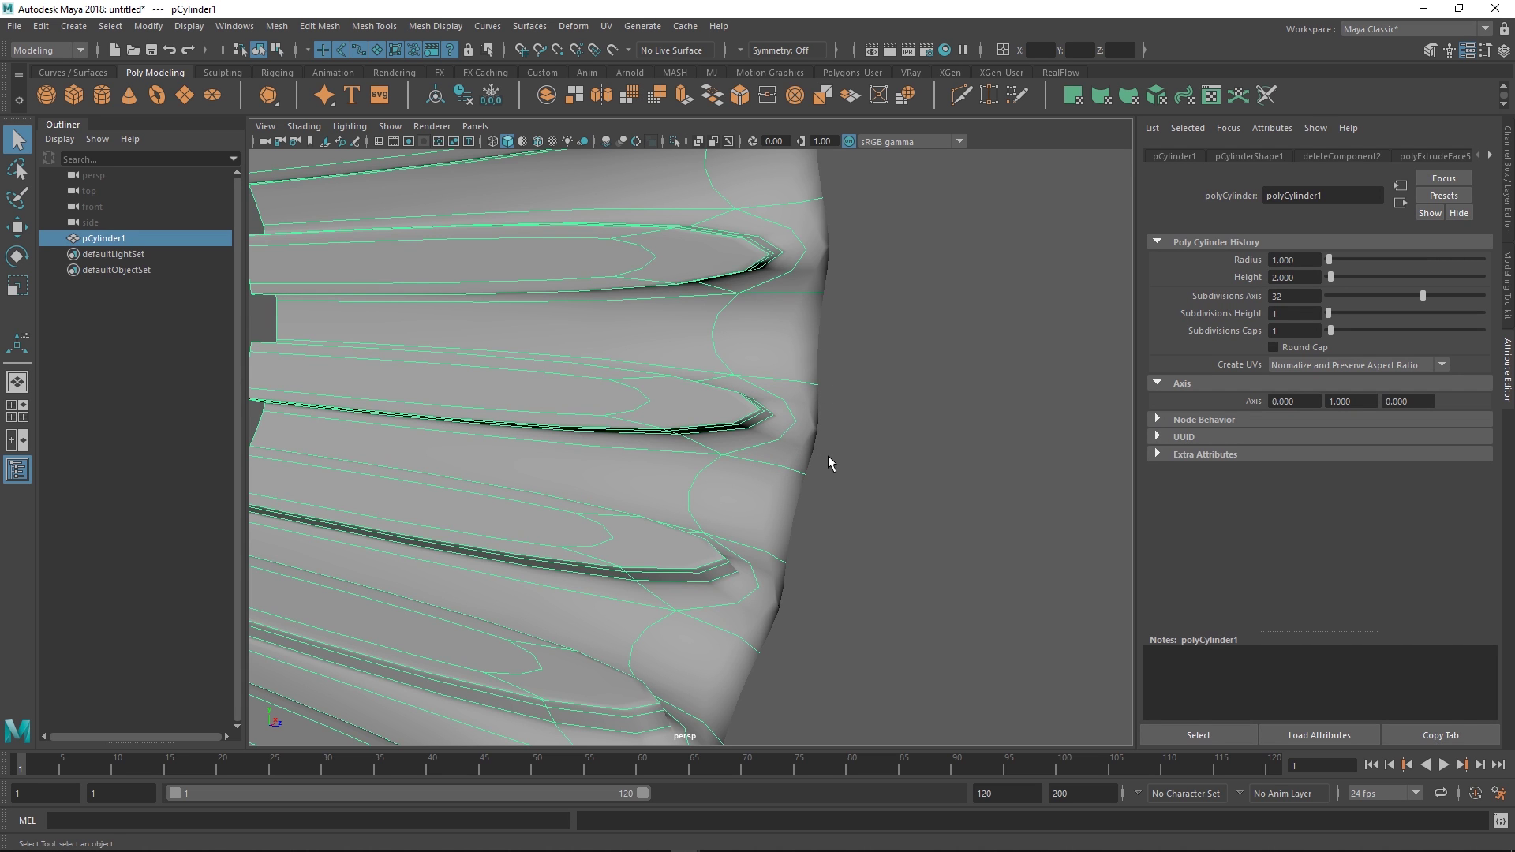
key(1)
- Examine the unsmoothed ribs and the gaps between them inside the tube from several angles
alt+drag(810, 423, 873, 531)
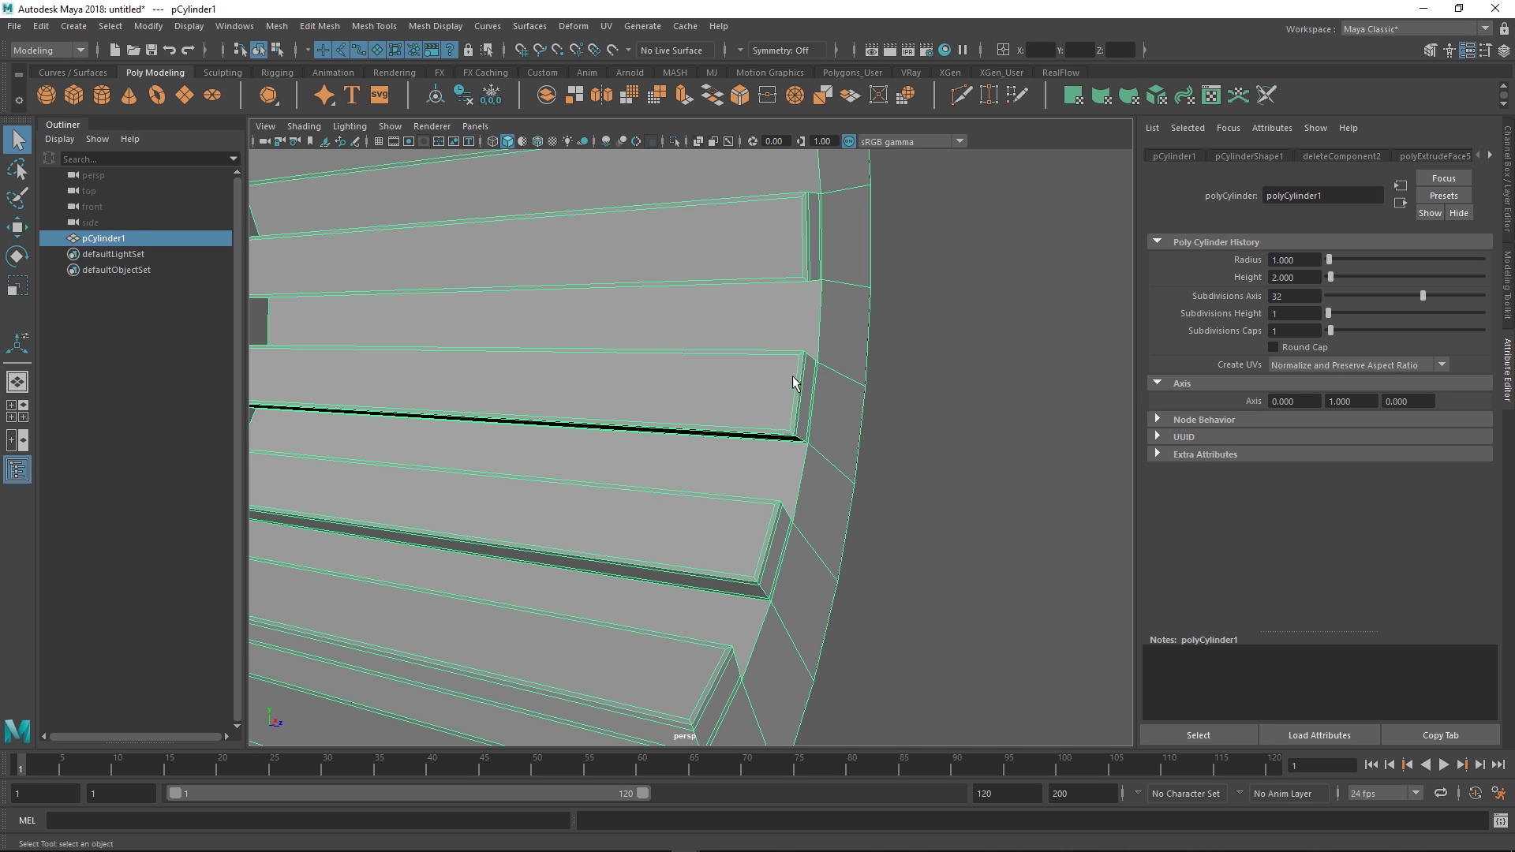
alt+drag(794, 382, 832, 474)
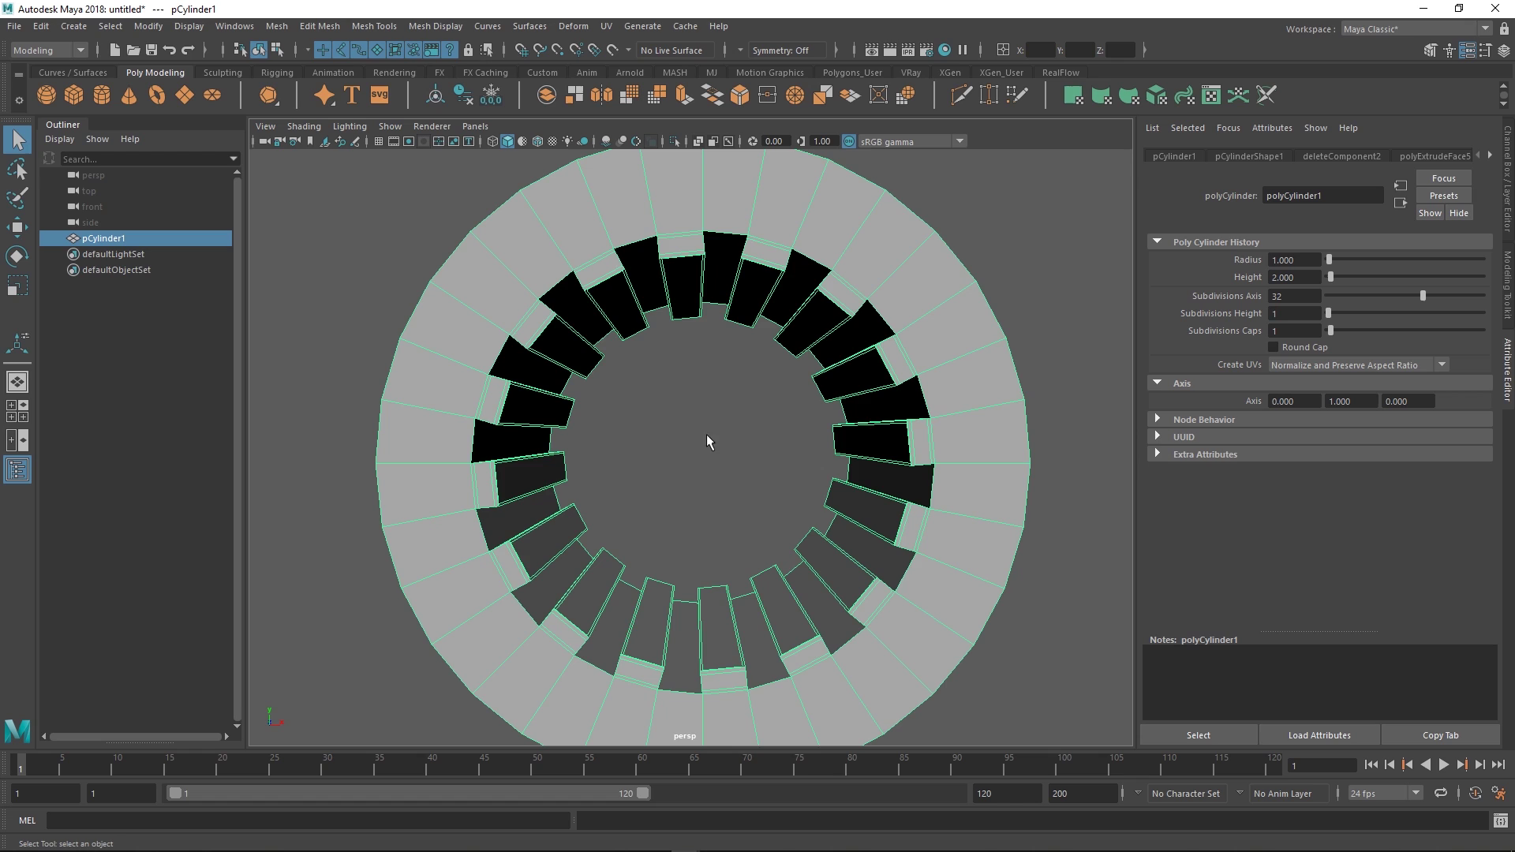
alt+drag(707, 442, 653, 477)
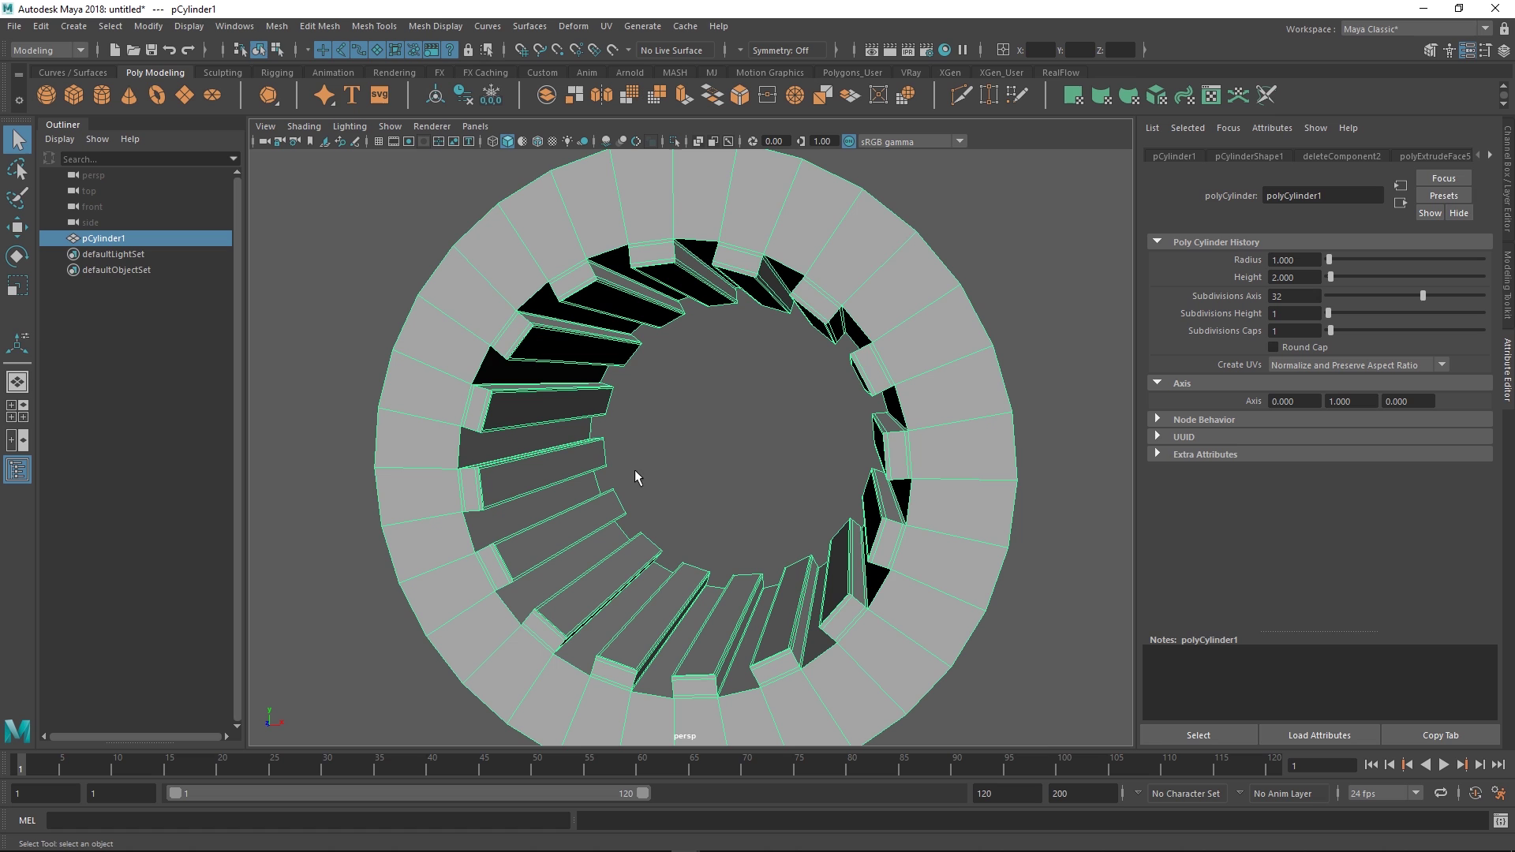
alt+drag(664, 525, 709, 571)
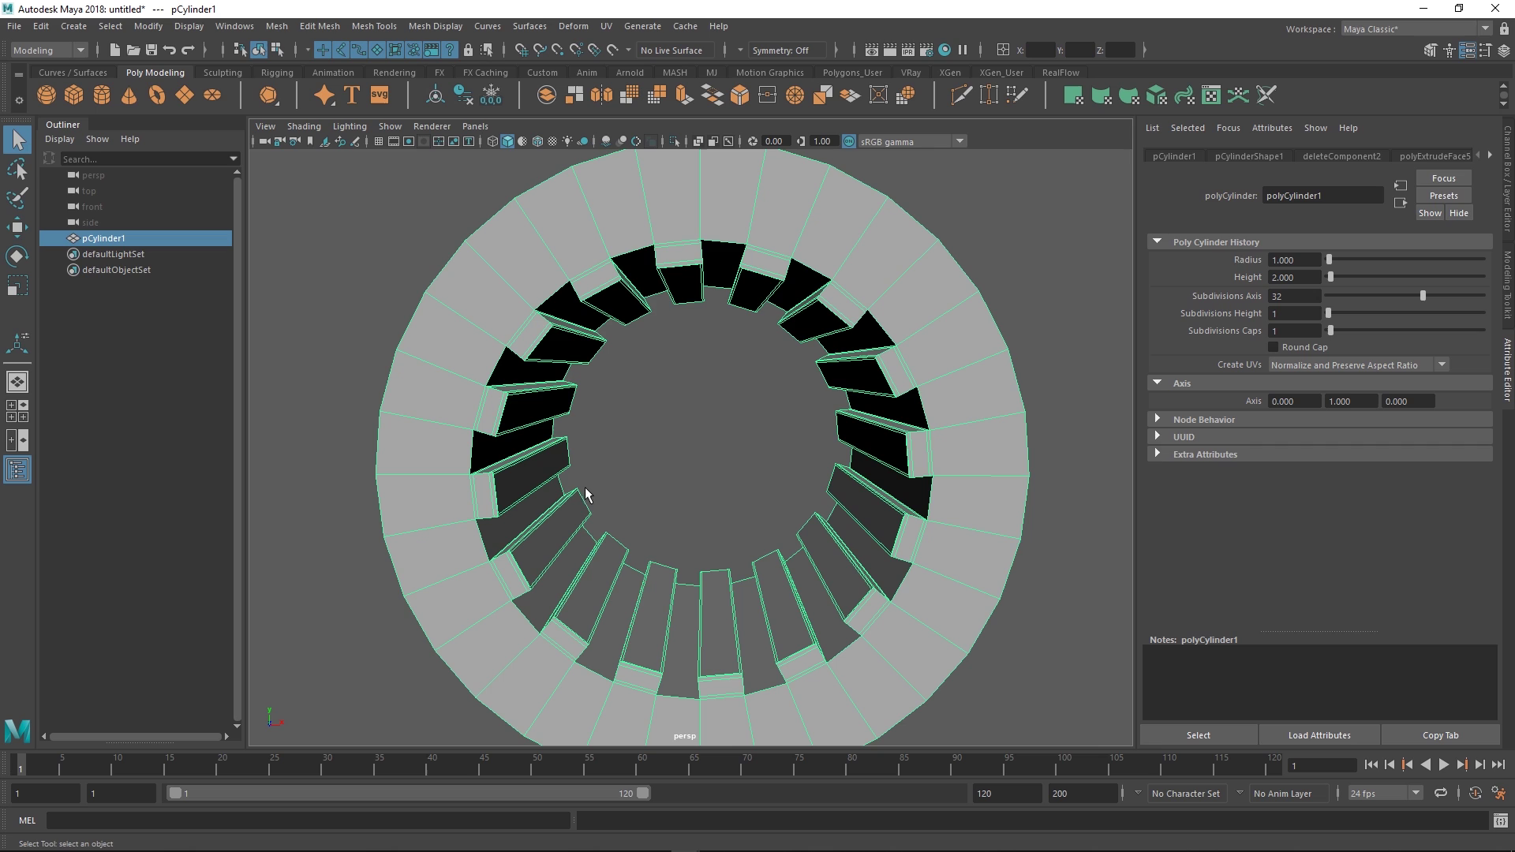
alt+drag(641, 552, 654, 592)
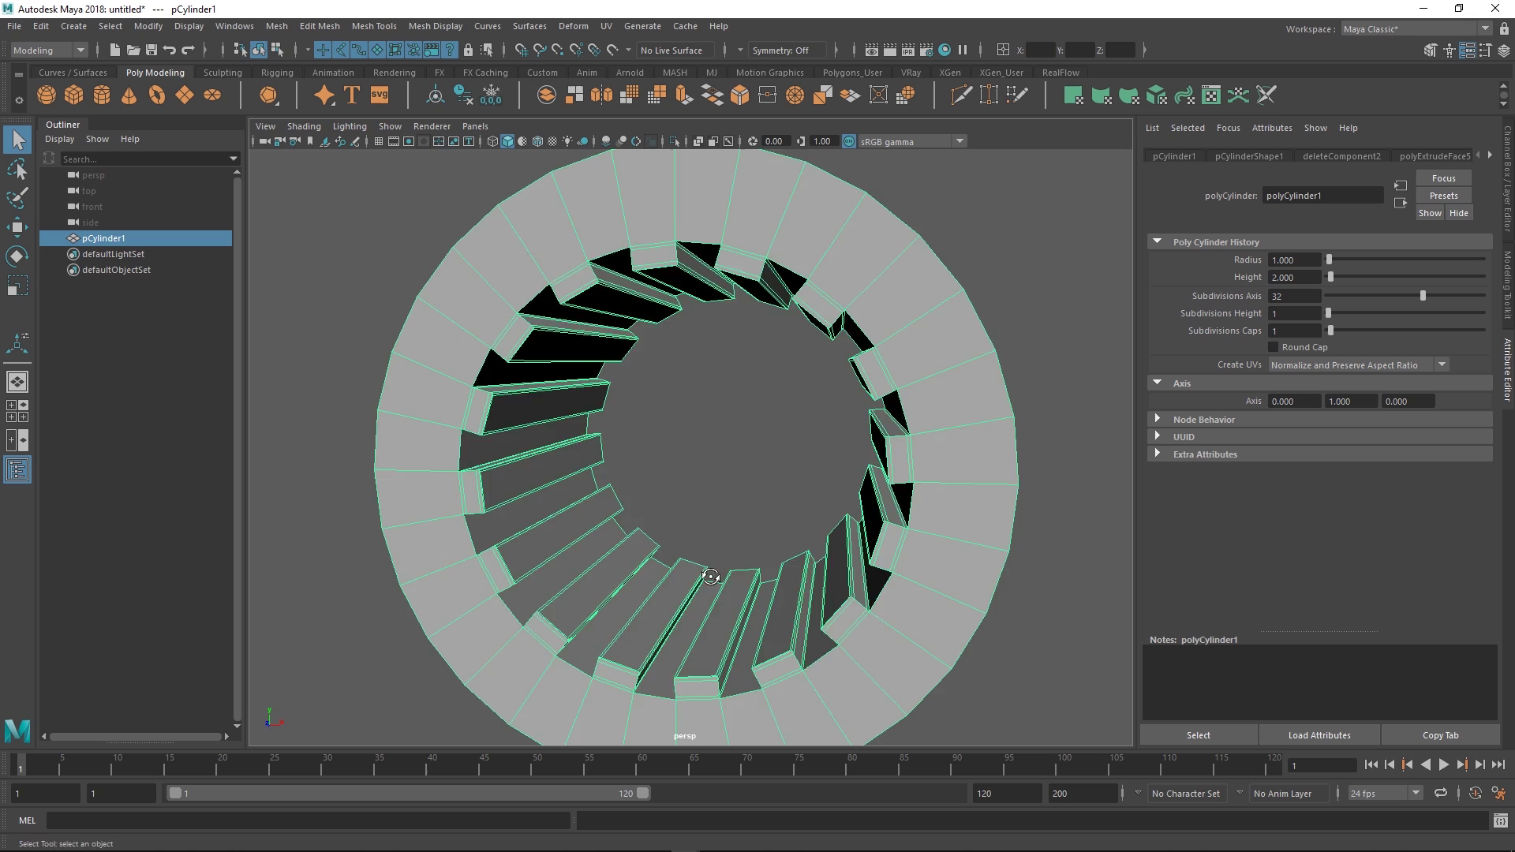
alt+drag(710, 577, 794, 584)
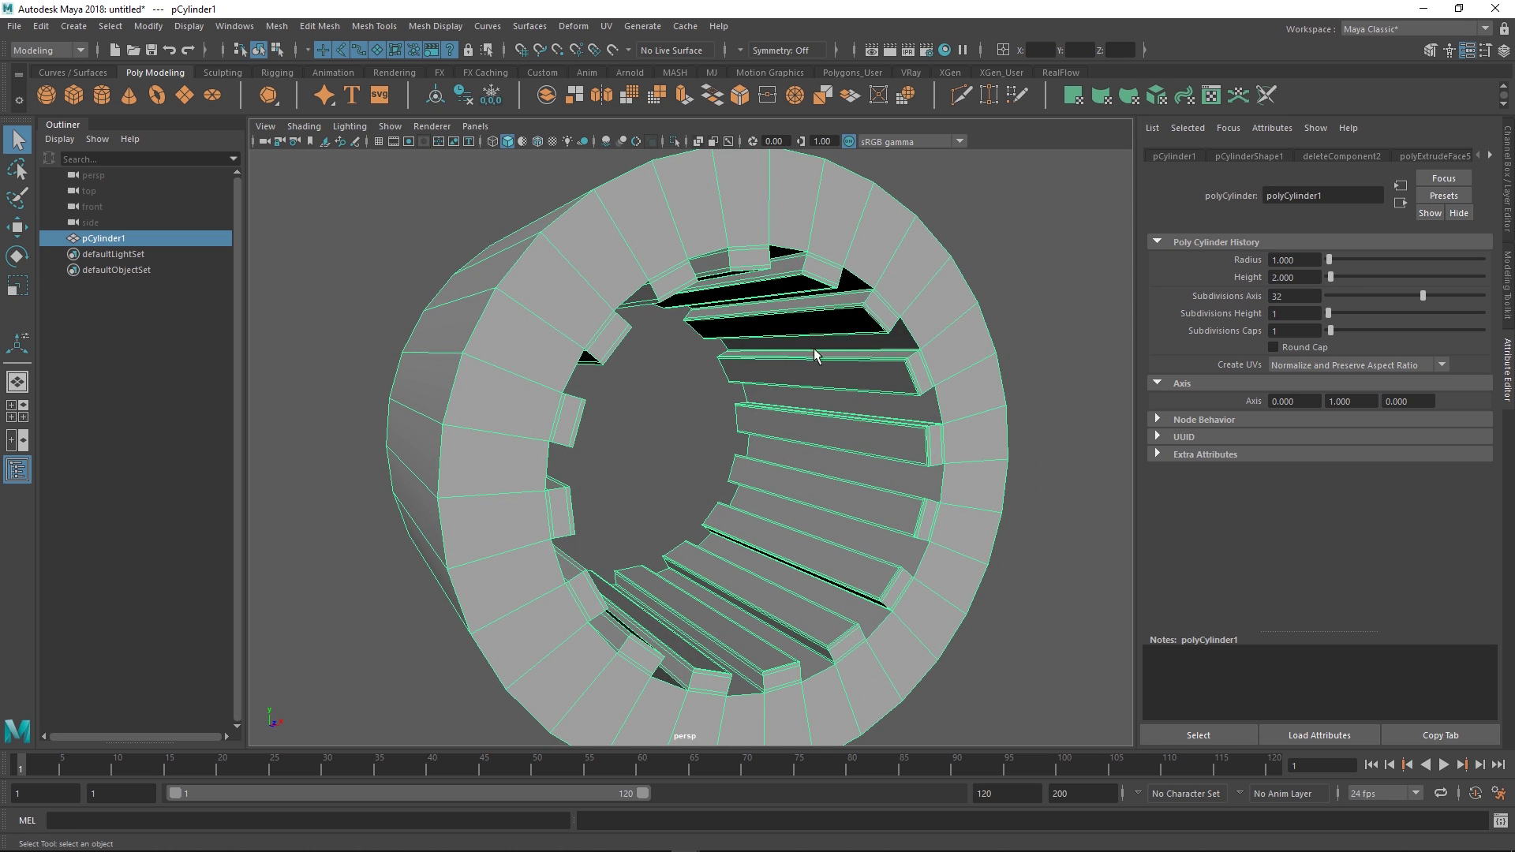
alt+drag(841, 458, 722, 465)
alt+right_drag(722, 465, 769, 463)
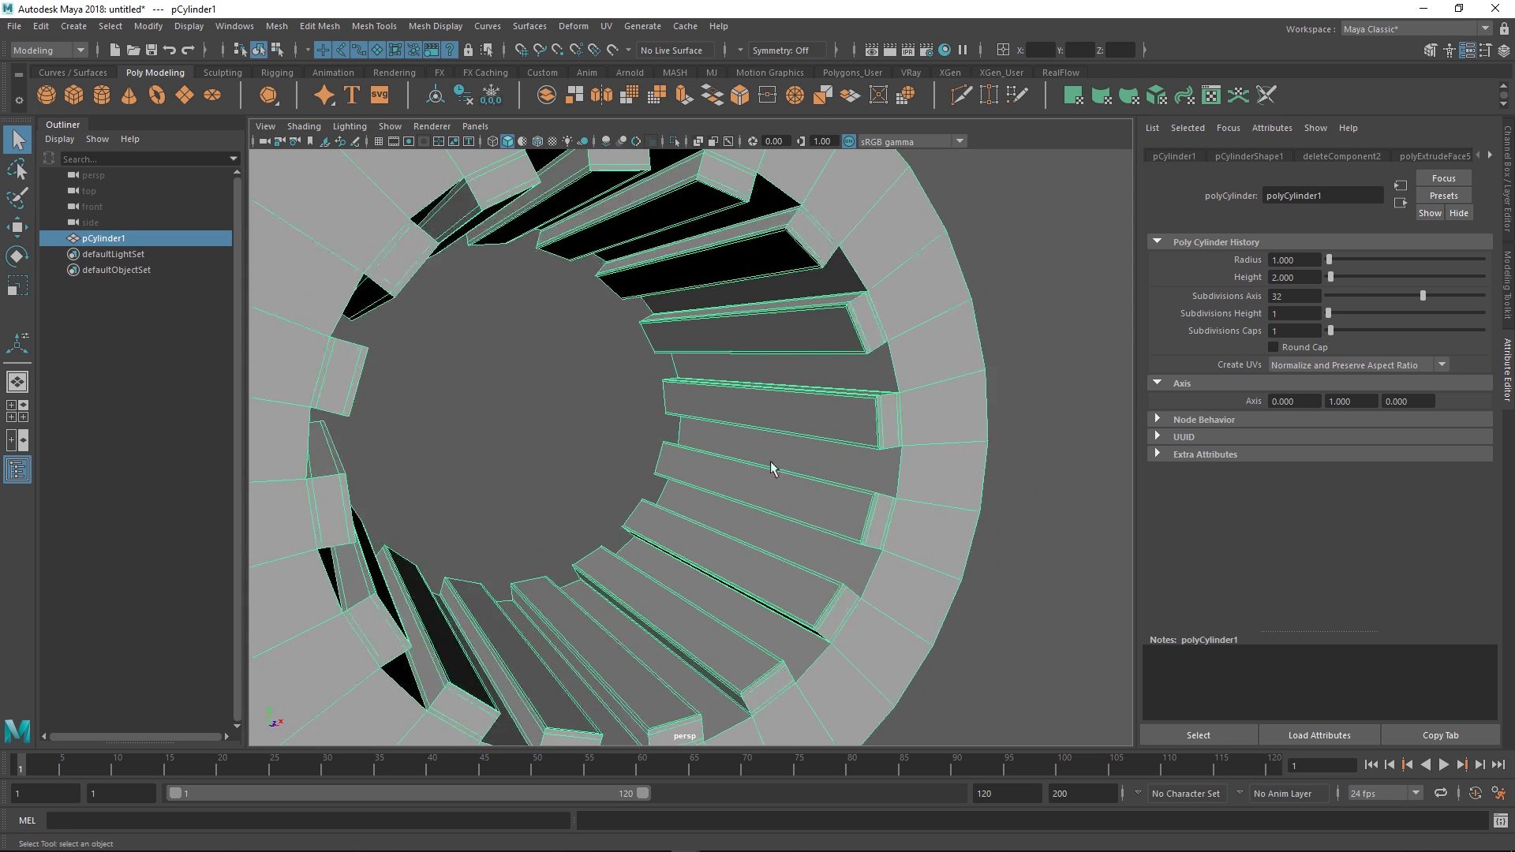
- Select the full ring of lengthwise edges running along the ribs and around the tube wall
alt+drag(769, 463, 749, 465)
alt+right_drag(749, 465, 781, 479)
alt+drag(781, 479, 744, 497)
click(807, 428)
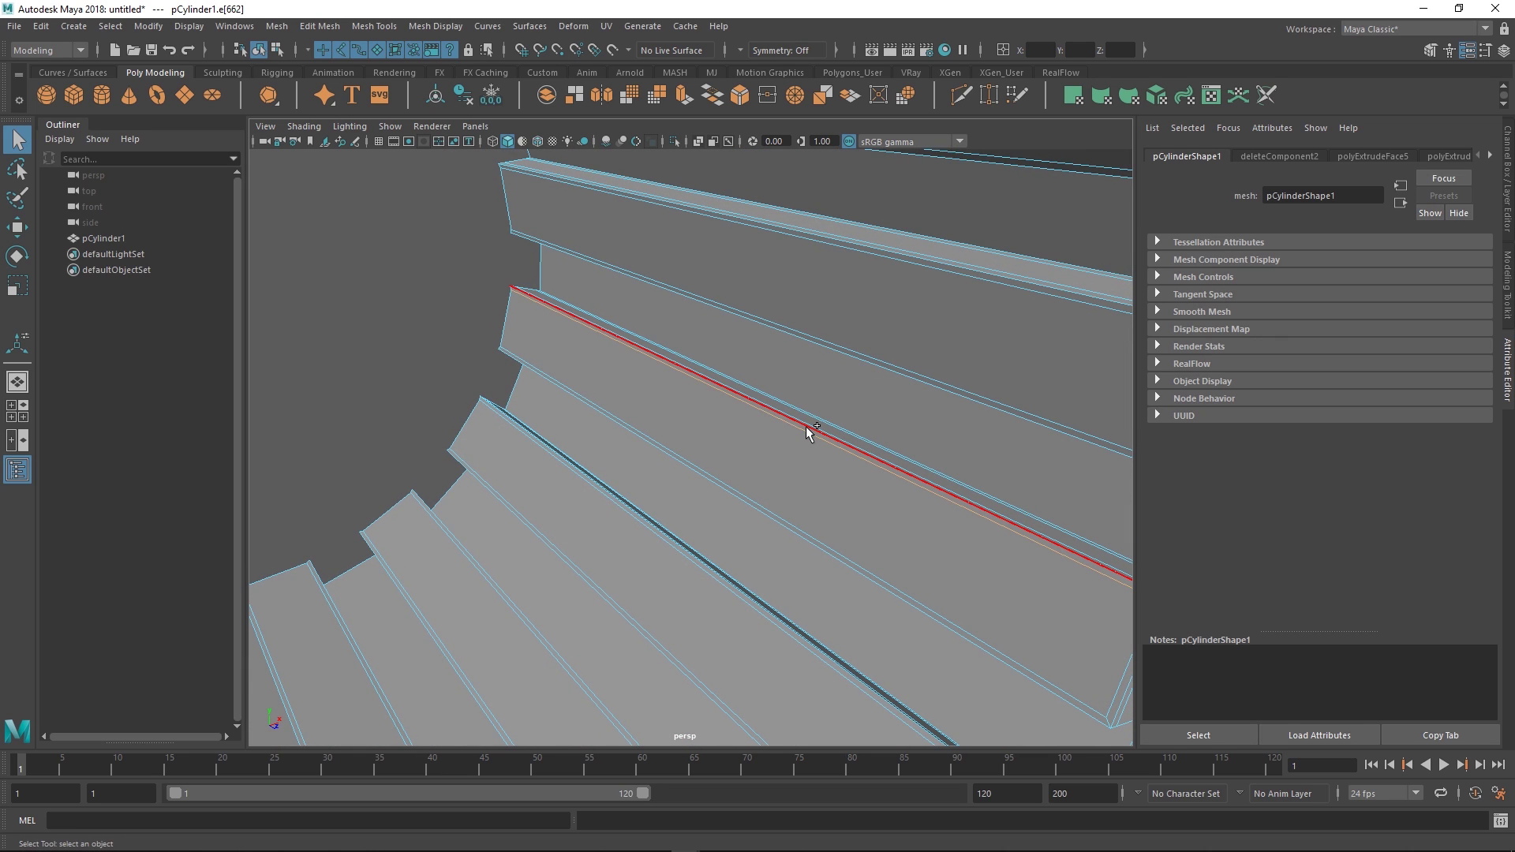
double_click(806, 427)
alt+drag(934, 456, 892, 409)
alt+middle_drag(859, 432, 827, 371)
alt+right_drag(827, 371, 758, 323)
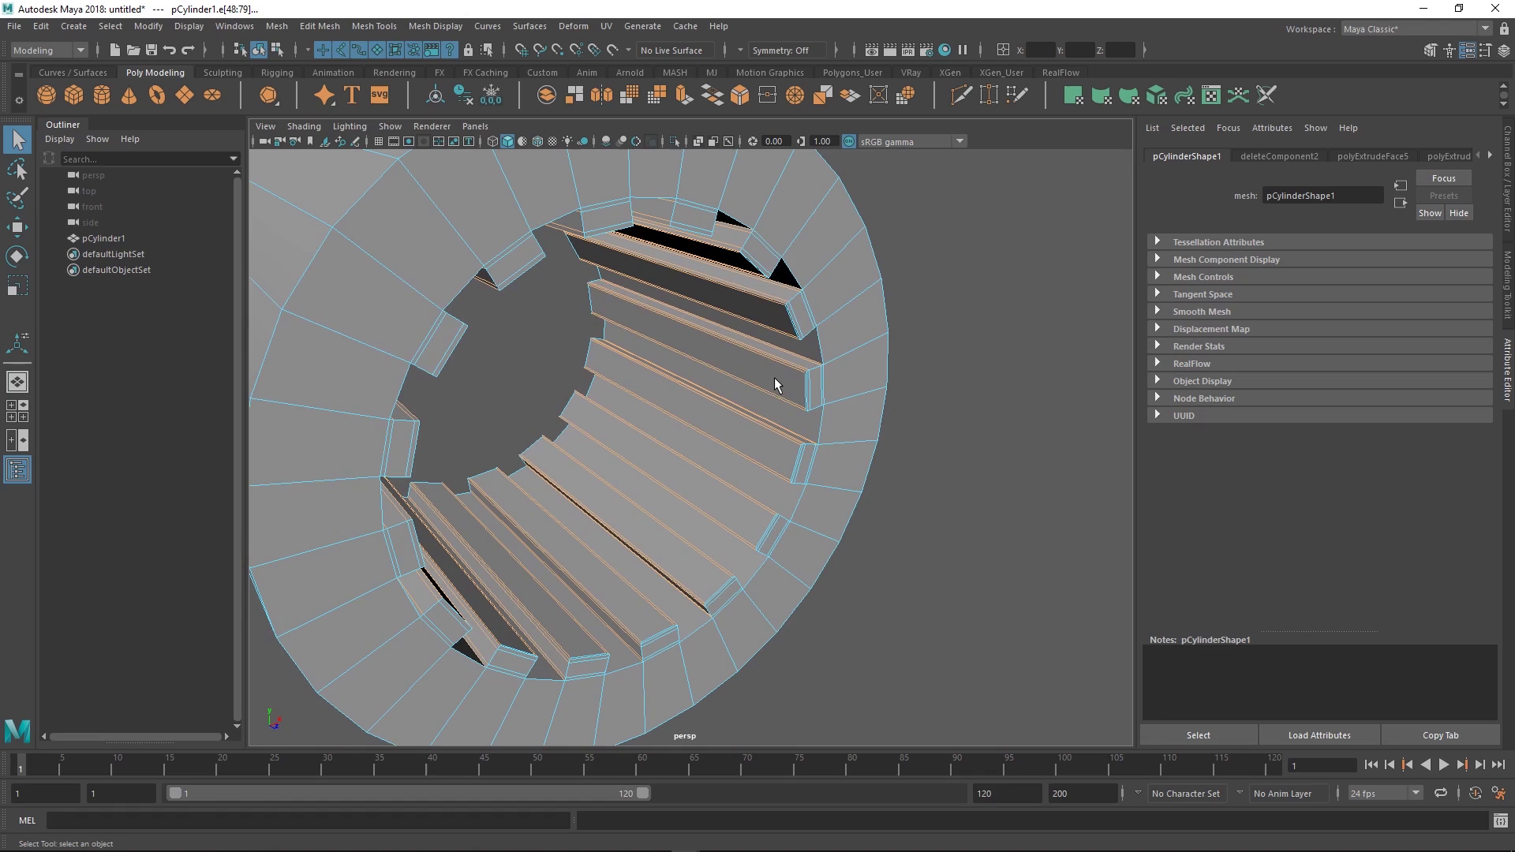
shift+right_click(765, 383)
ctrl+right_click(766, 379)
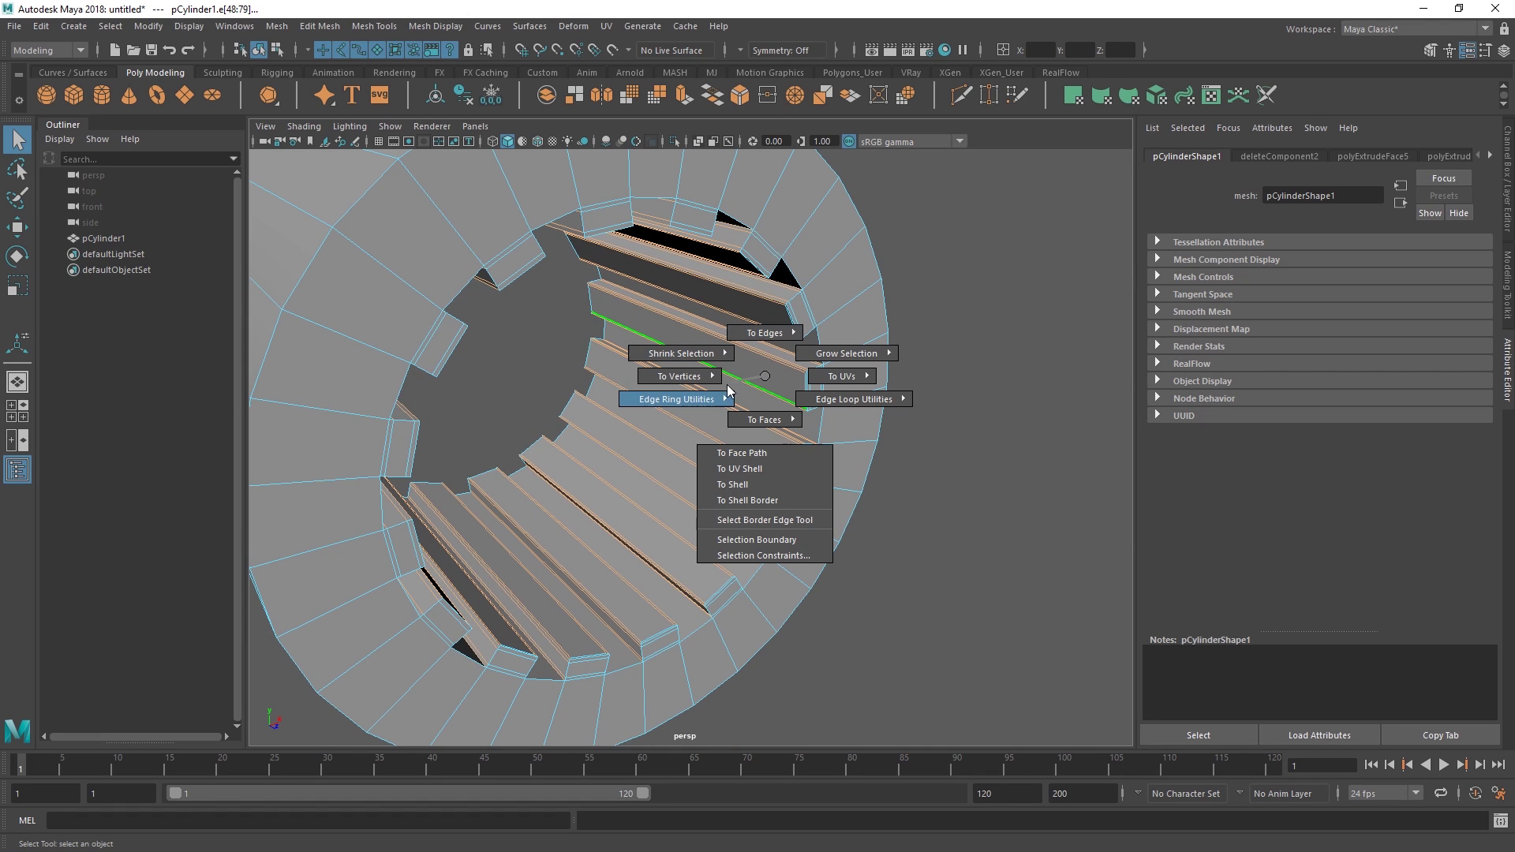
click(1087, 377)
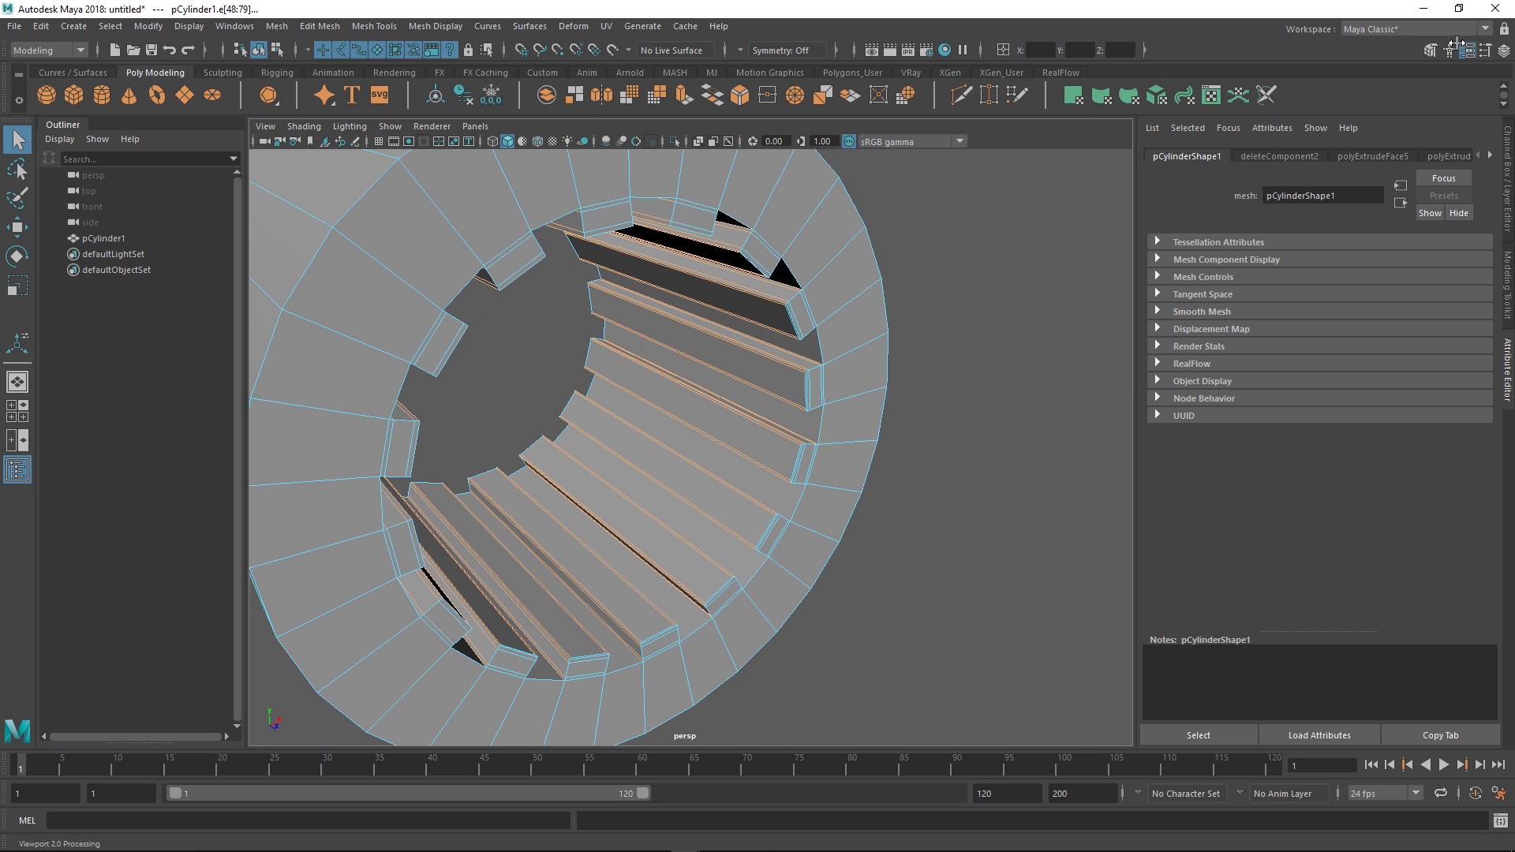
- Apply Connect to the selected ring of lengthwise edges and set it to 8 segments
click(1428, 50)
alt+drag(820, 328, 879, 359)
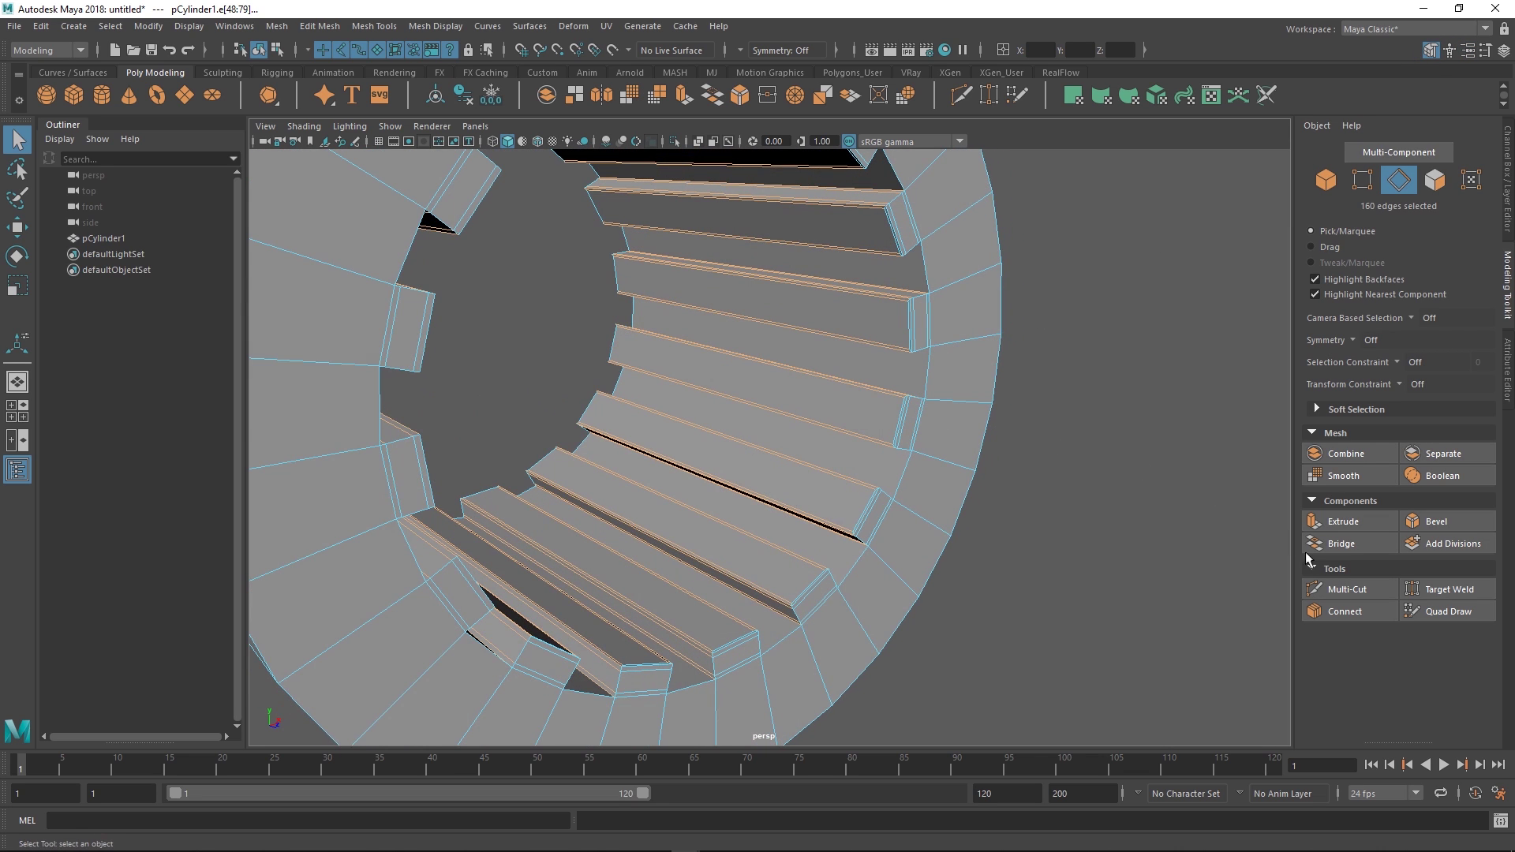
click(1347, 613)
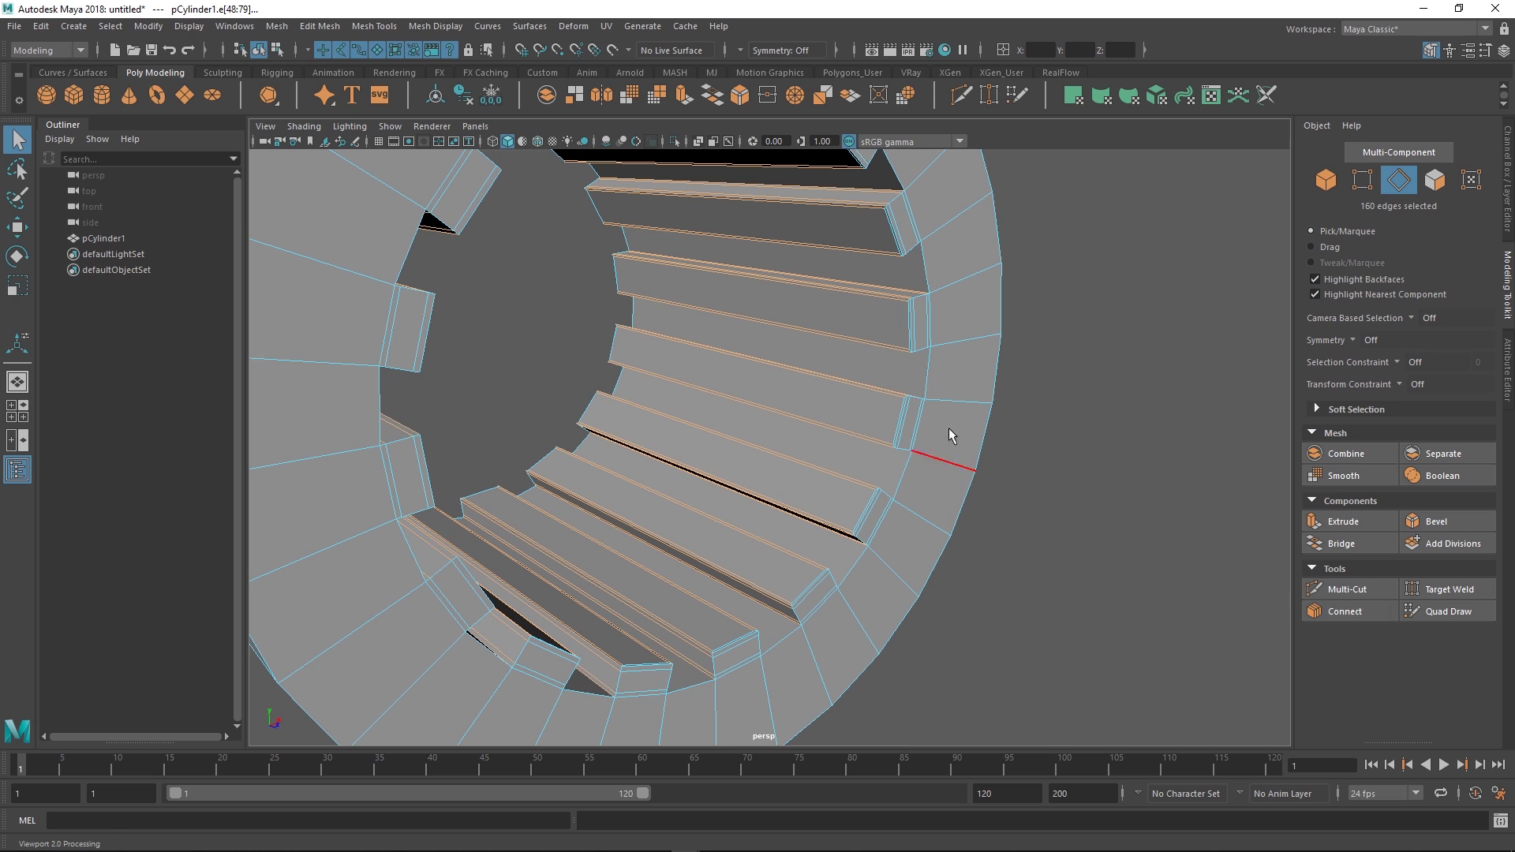
click(1341, 613)
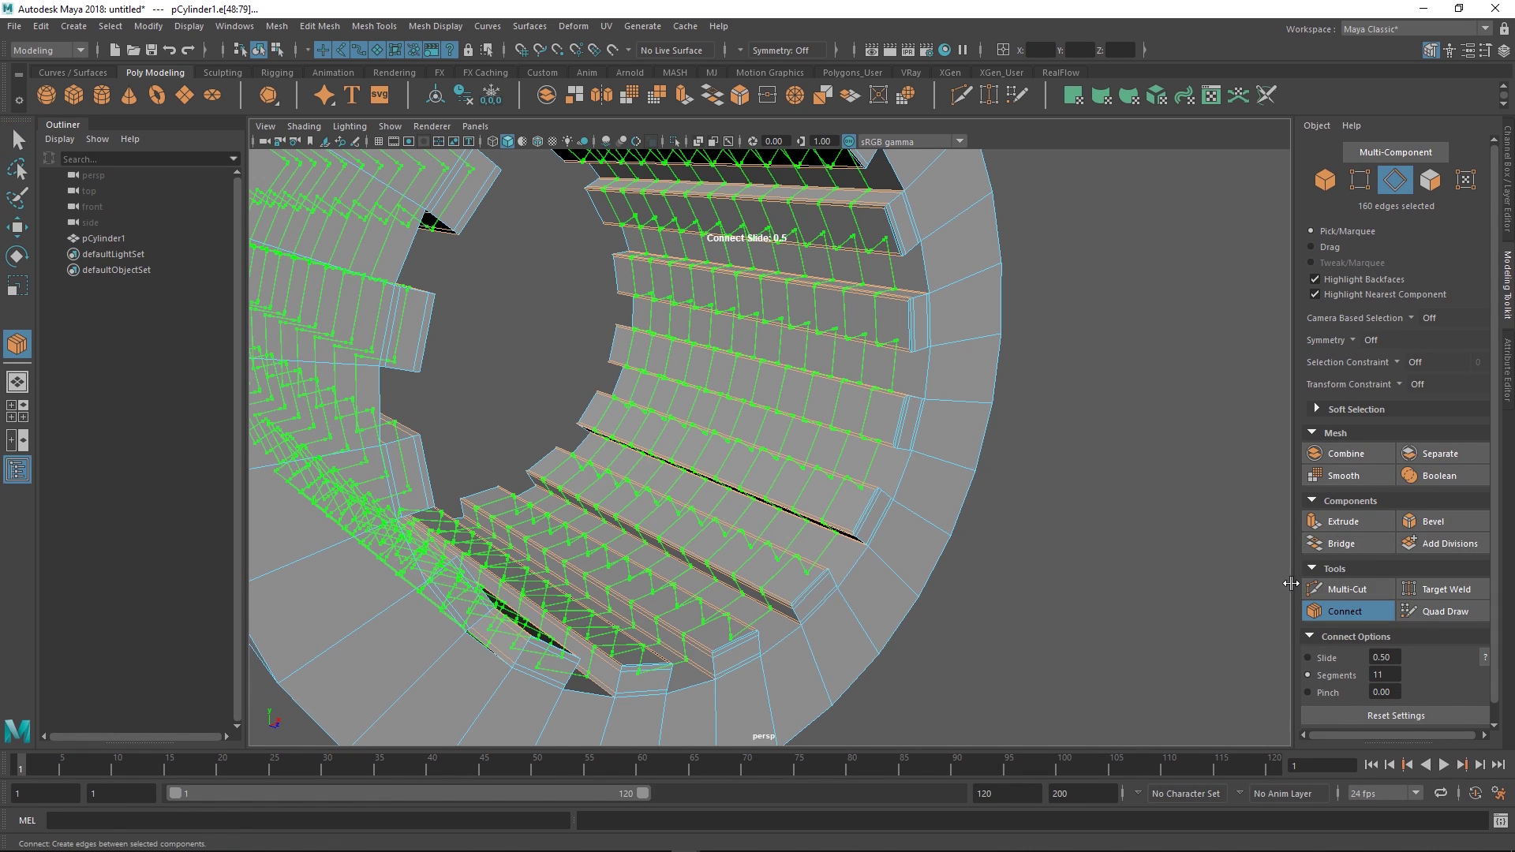
middle_drag(838, 441, 760, 433)
alt+drag(760, 433, 798, 433)
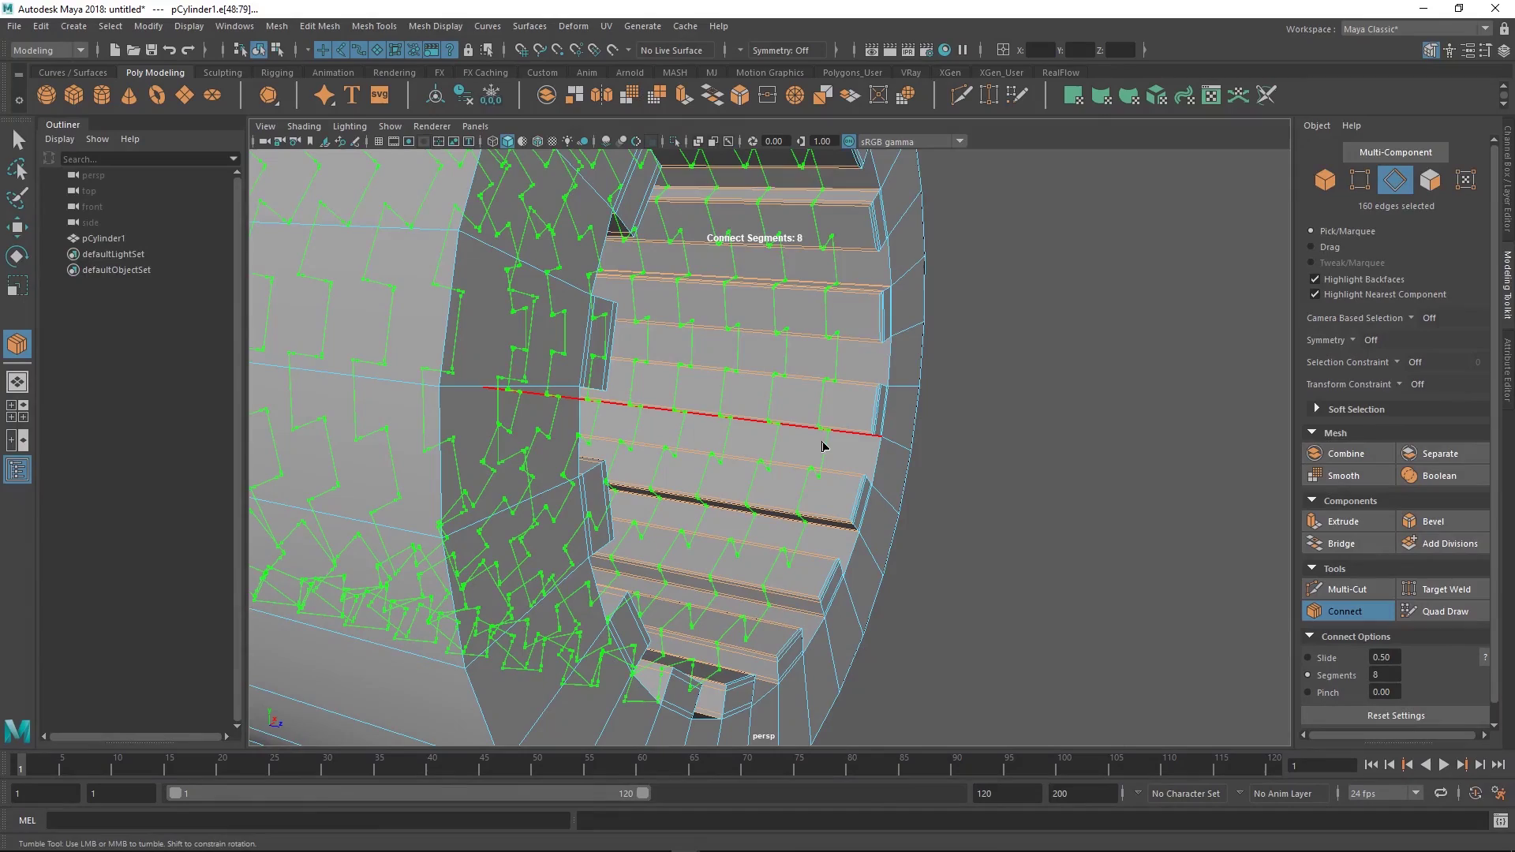
mouse_move(848, 429)
ctrl+middle_down()
mouse_move(792, 429)
mouse_move(868, 433)
ctrl+middle_up()
alt+drag(868, 433, 799, 471)
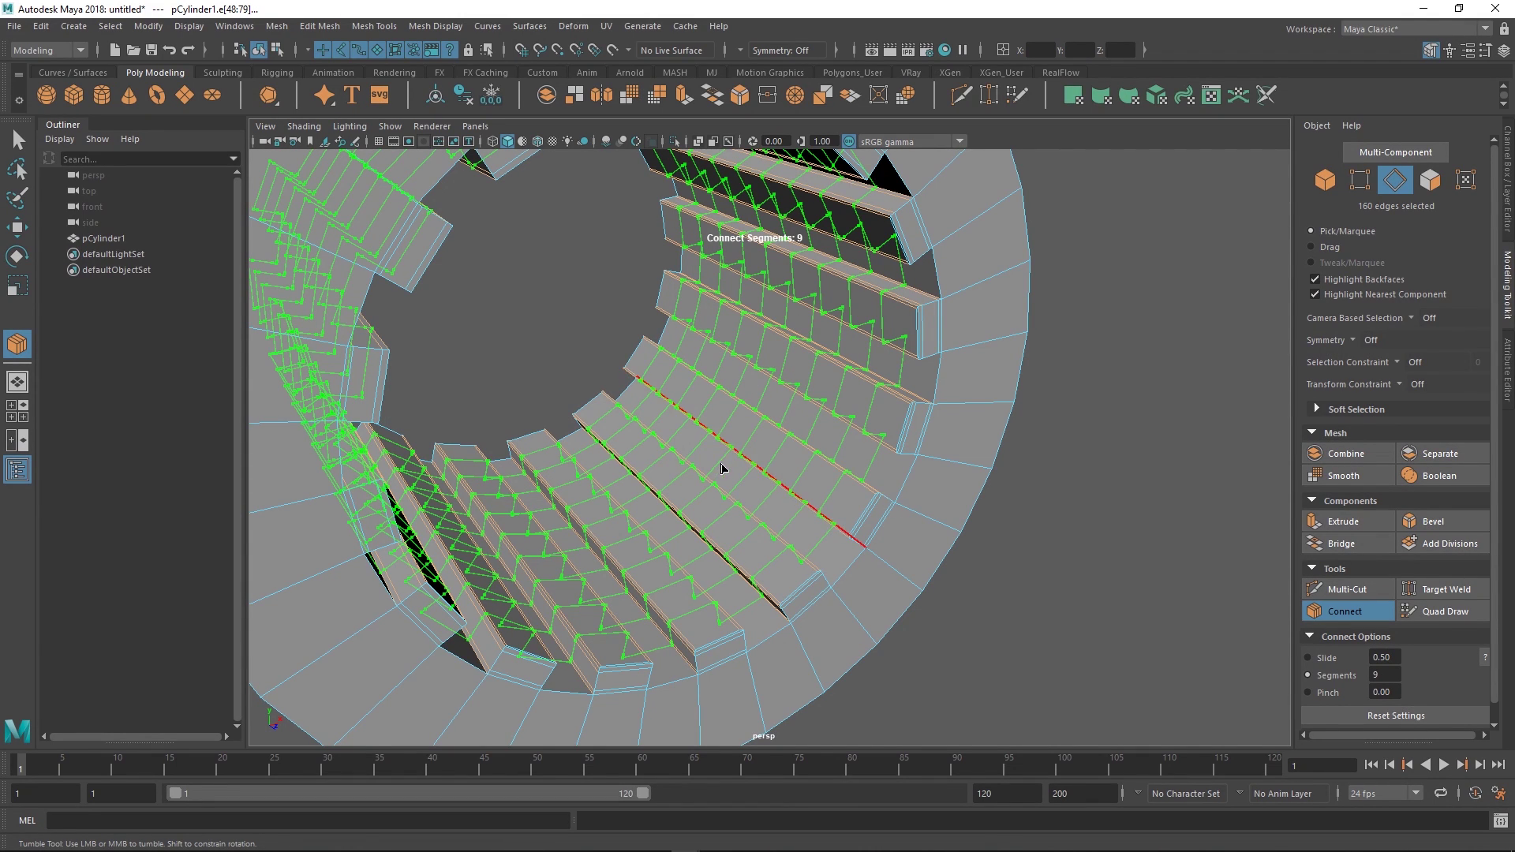
mouse_move(729, 480)
middle_down()
mouse_move(685, 478)
mouse_move(702, 476)
middle_up()
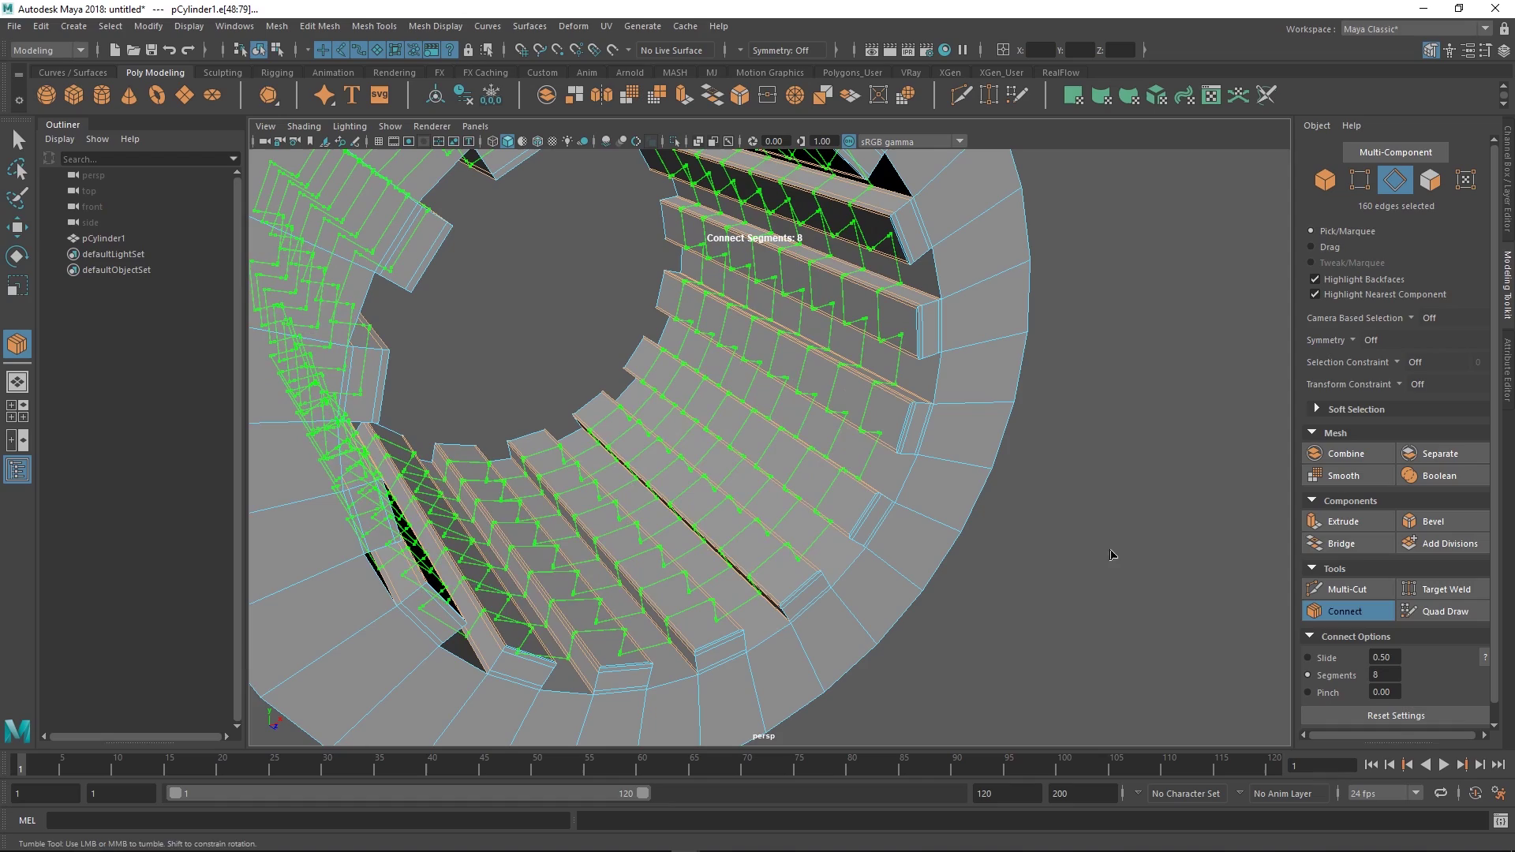
- Compare nearby segment counts for the new edge loops, settle on 8, and finish the Connect operation
drag(1495, 577, 1496, 582)
scroll(1499, 588, down, 1)
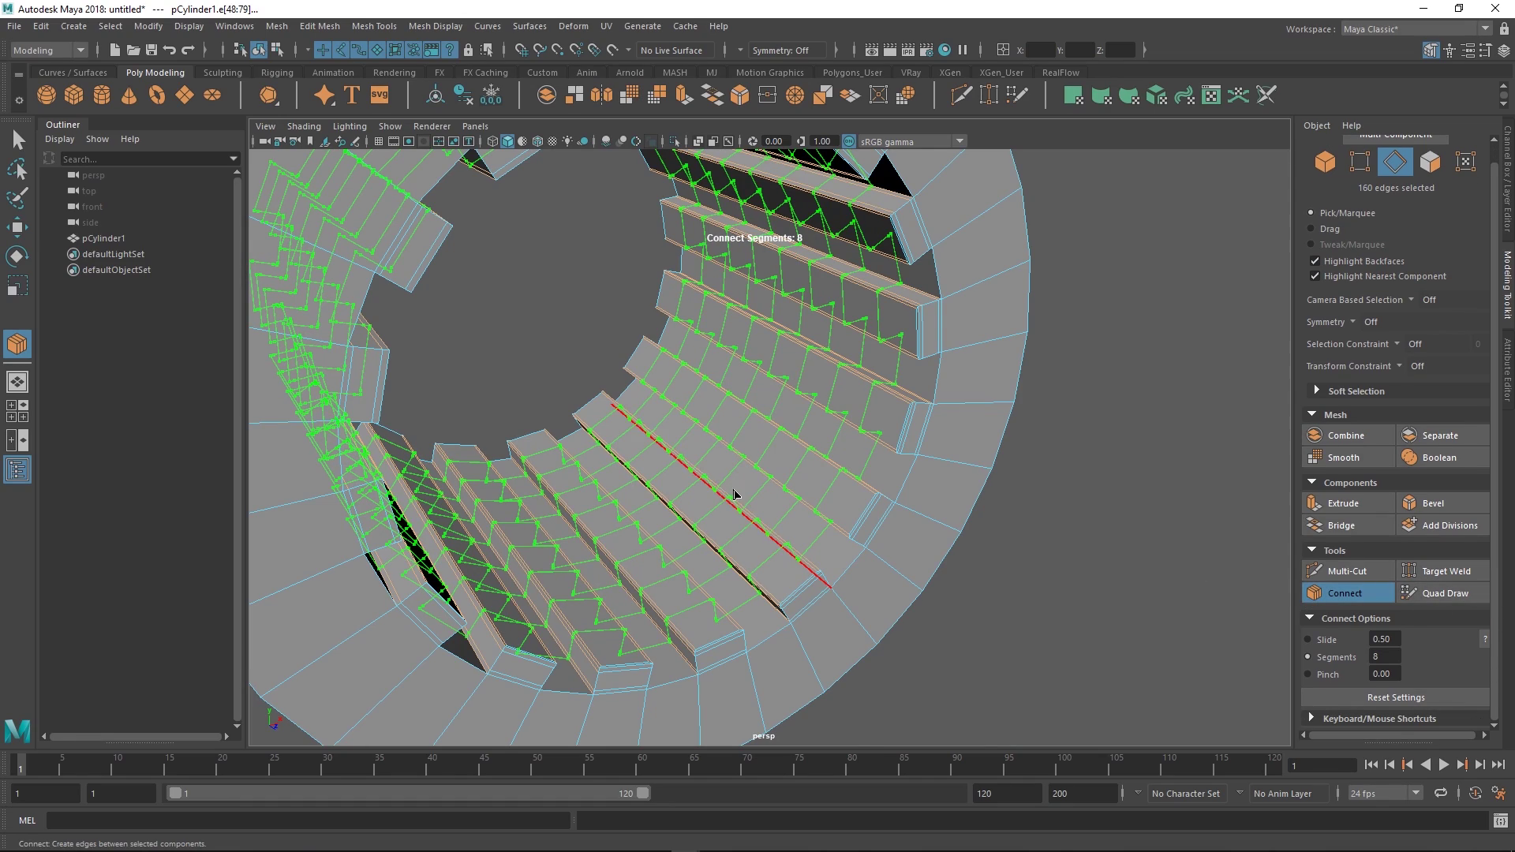
ctrl+middle_drag(753, 483, 817, 490)
alt+drag(818, 491, 793, 453)
ctrl+middle_drag(792, 451, 734, 453)
alt+drag(806, 456, 770, 456)
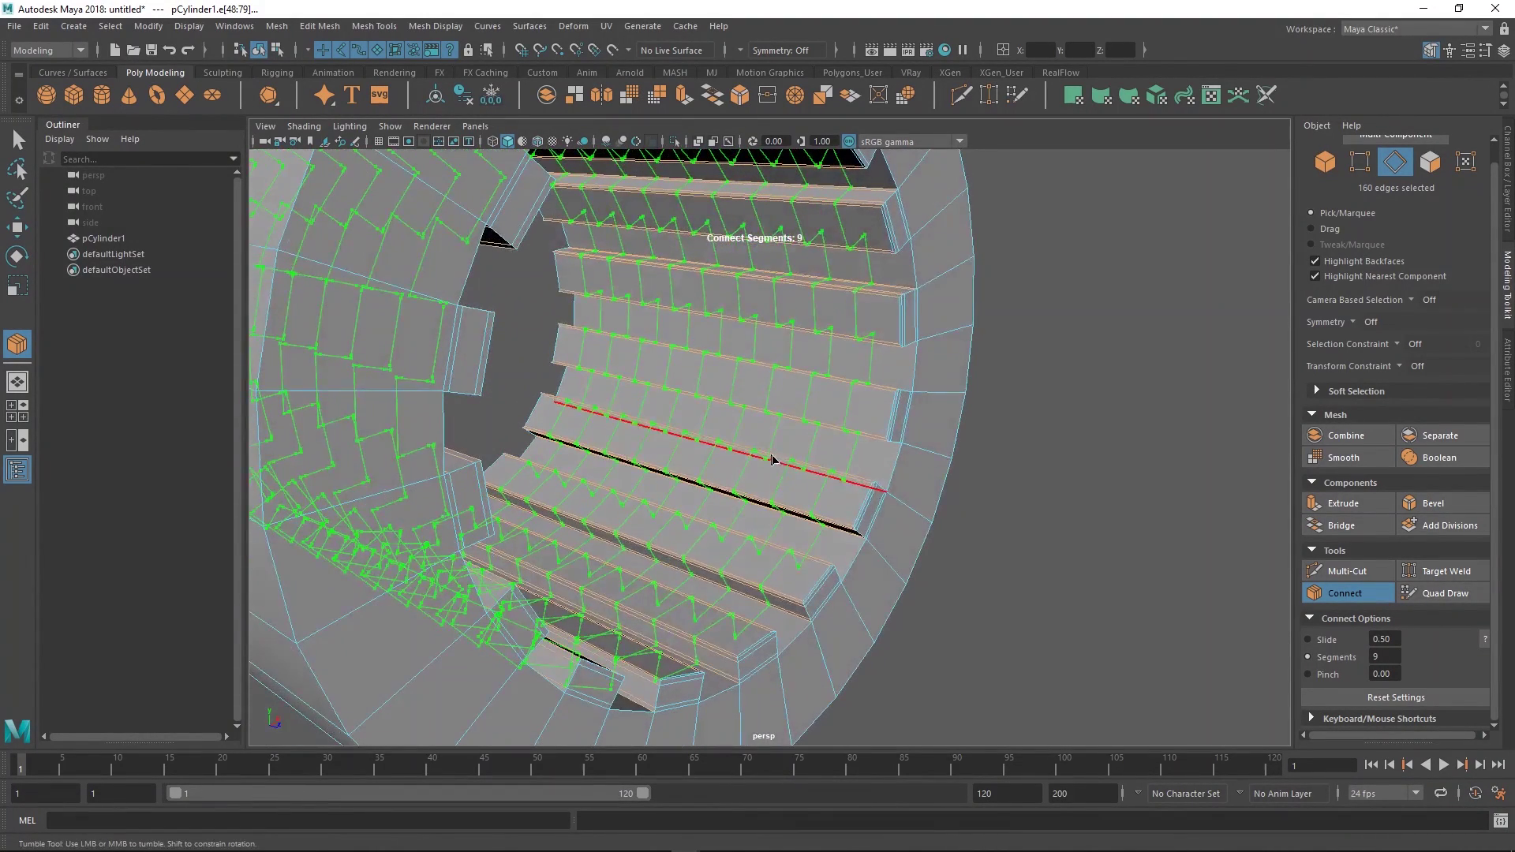
ctrl+middle_drag(770, 456, 729, 448)
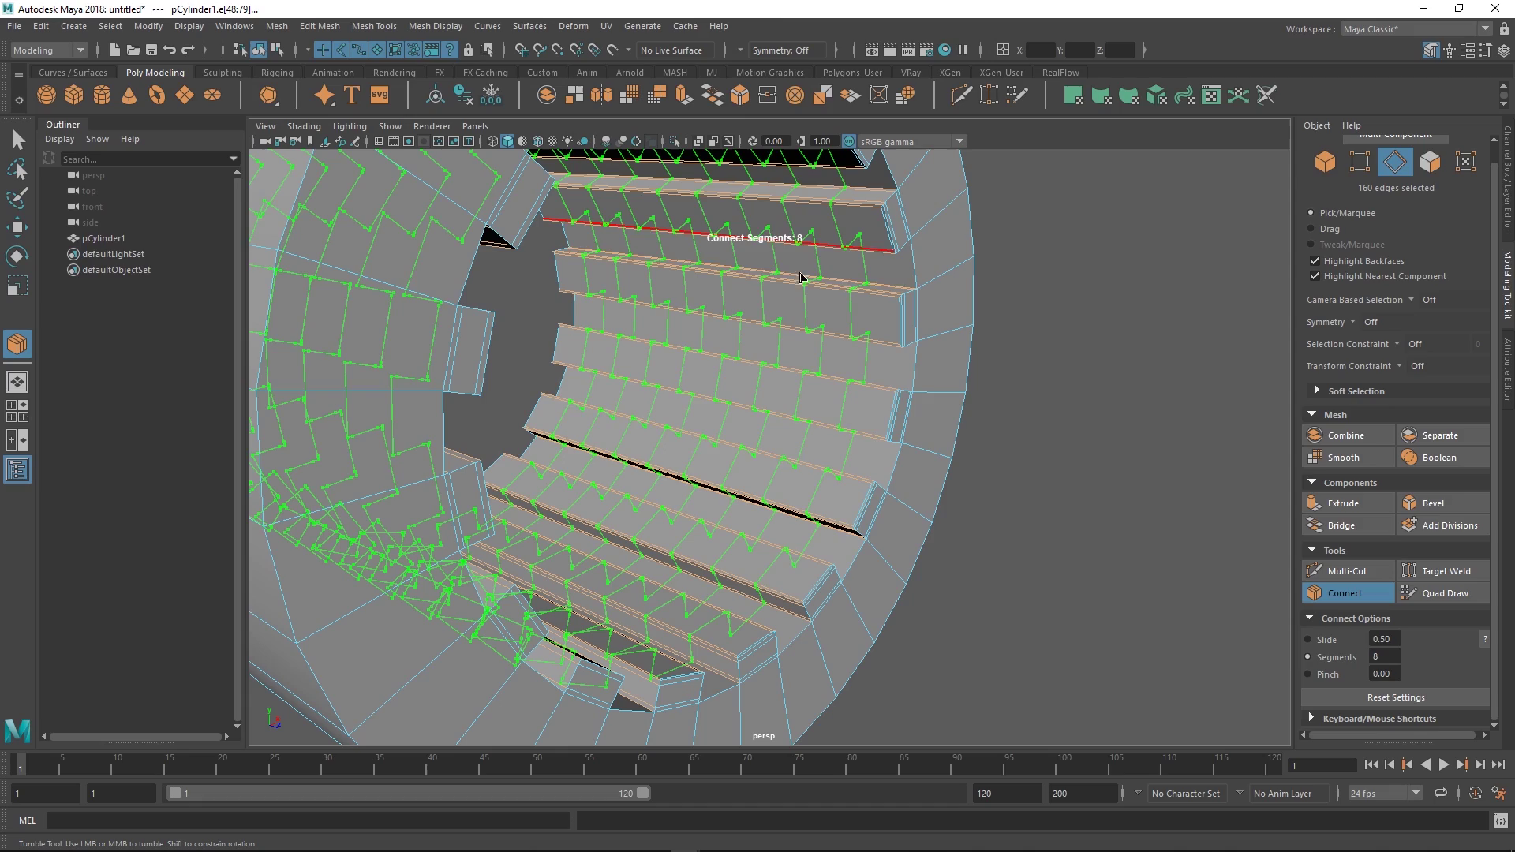
key(q)
- Return to object selection, preview the whole tube smoothed, and restore the unsmoothed display
mouse_move(798, 377)
alt+mouse_down()
mouse_move(835, 372)
mouse_move(806, 382)
alt+mouse_up()
right_drag(808, 383, 865, 344)
click(953, 342)
alt+drag(939, 345, 760, 338)
click(816, 355)
key(3)
click(1018, 331)
click(887, 362)
key(1)
- Select the full loop of faces around the tube's outer wall
key(F11)
click(518, 247)
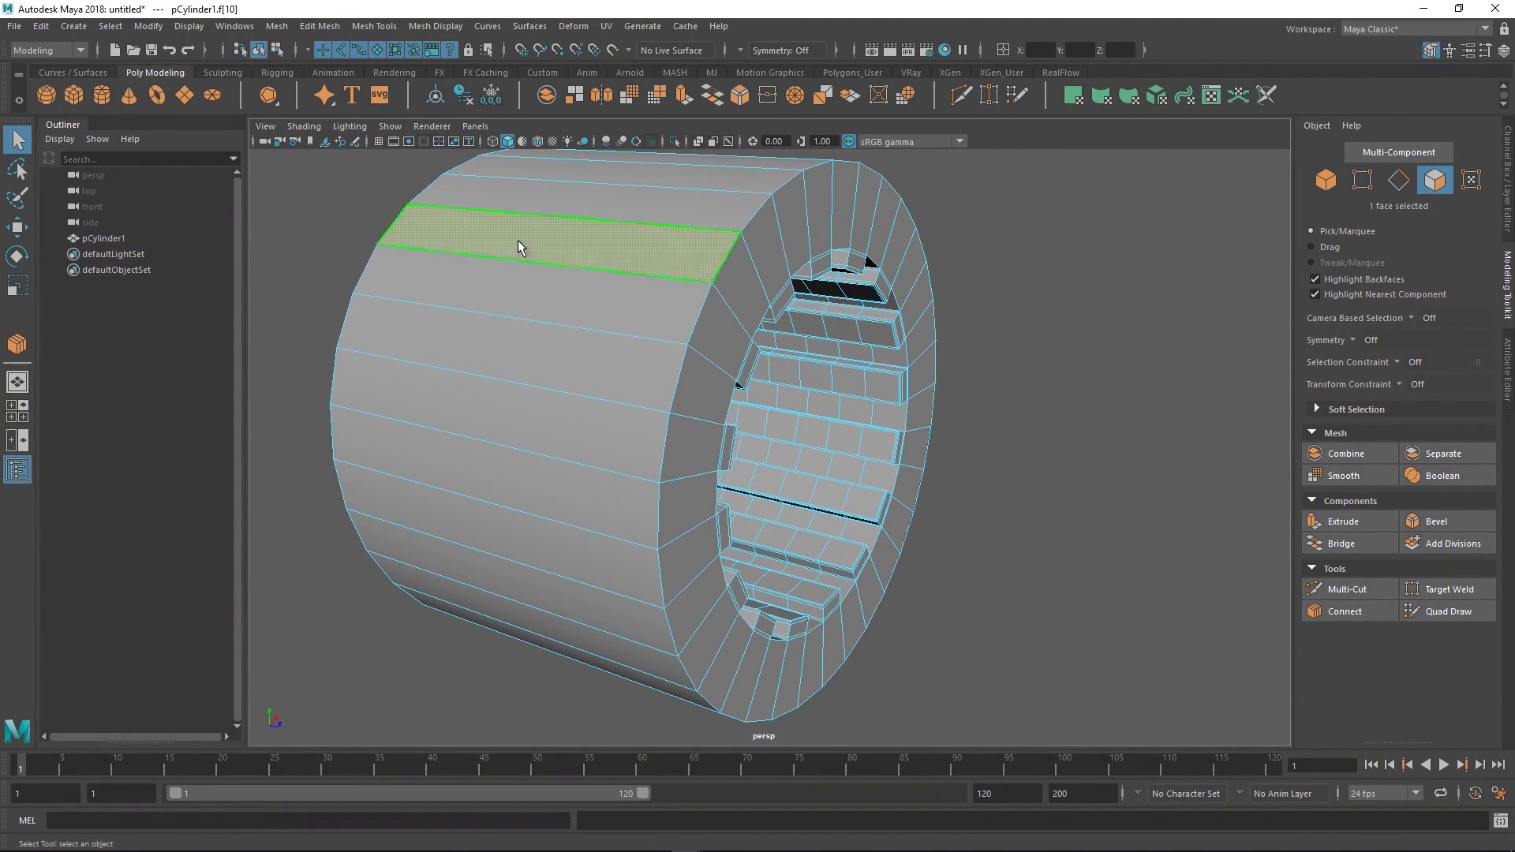
shift+double_click(512, 289)
alt+drag(862, 292, 700, 329)
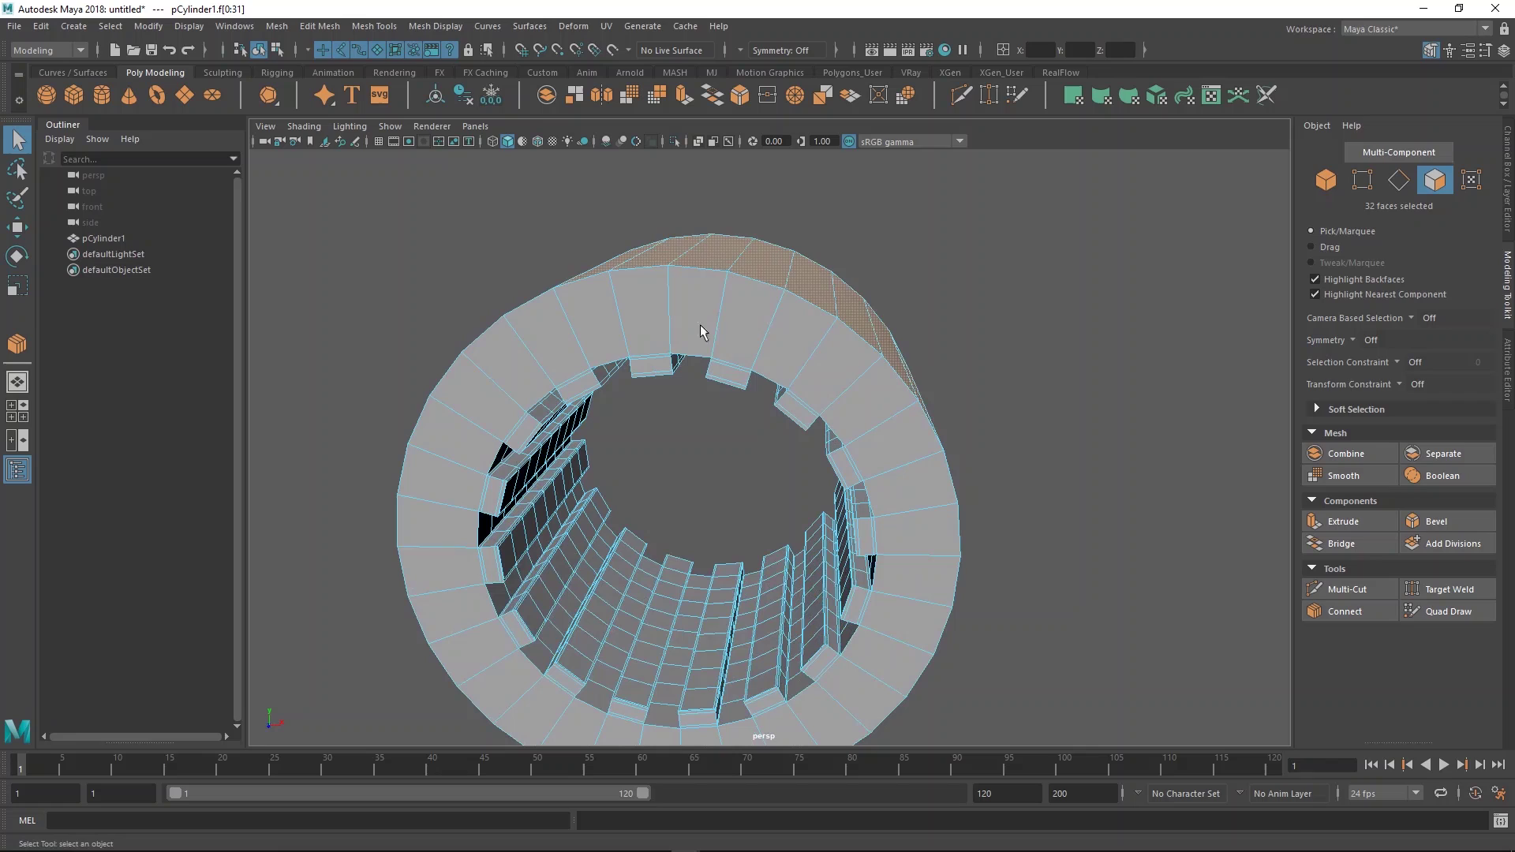
mouse_move(725, 272)
alt+mouse_down()
mouse_move(771, 311)
mouse_move(841, 316)
mouse_move(726, 263)
alt+mouse_up()
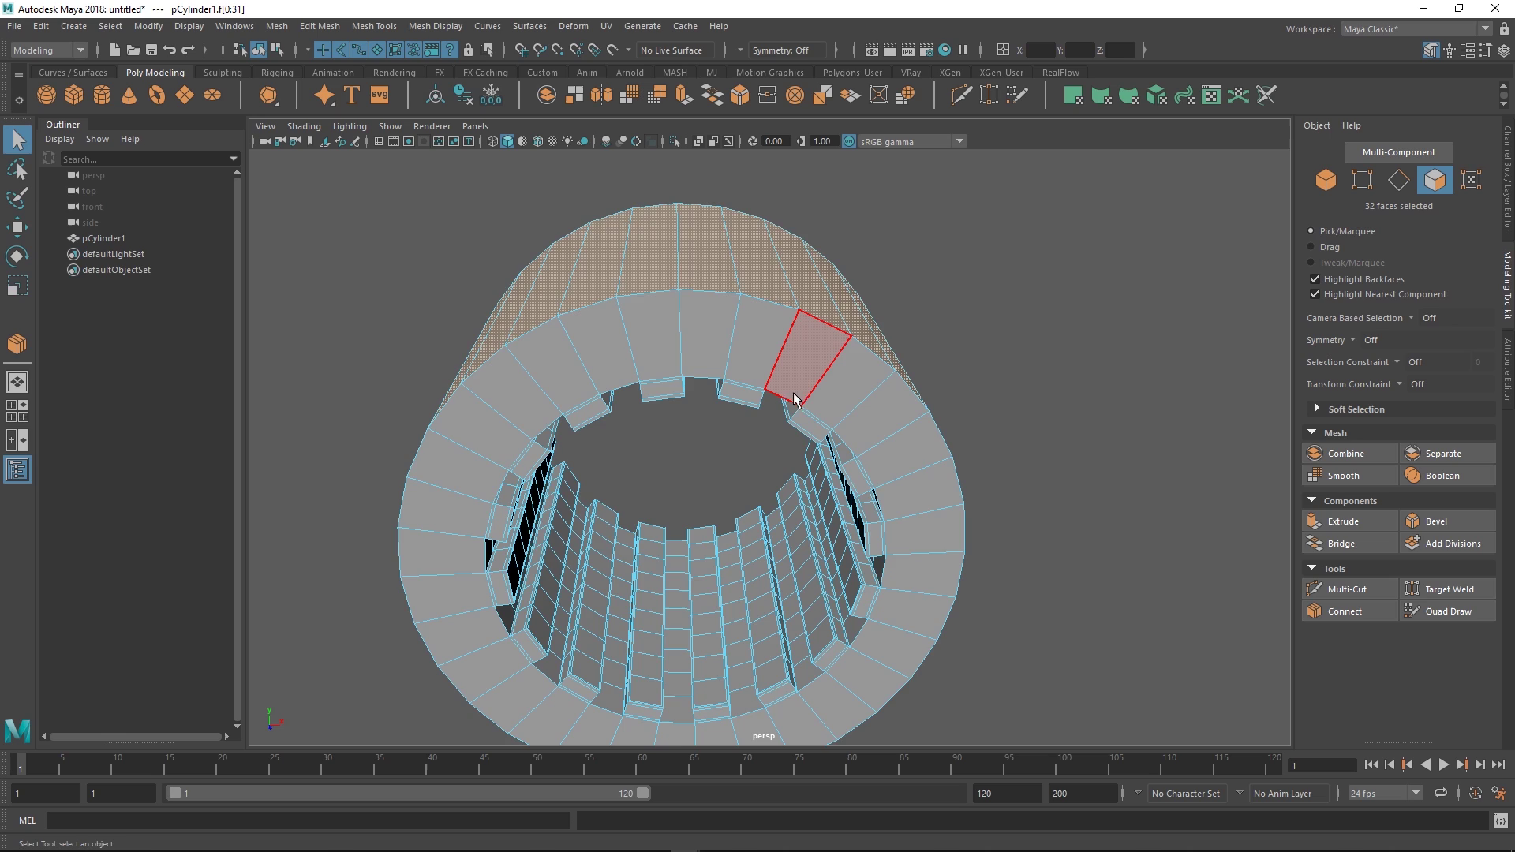
- Grow the selection onto the flat end face, and invert it to select the inner ribs and bore faces
alt+drag(795, 399, 841, 351)
shift+right_click(849, 347)
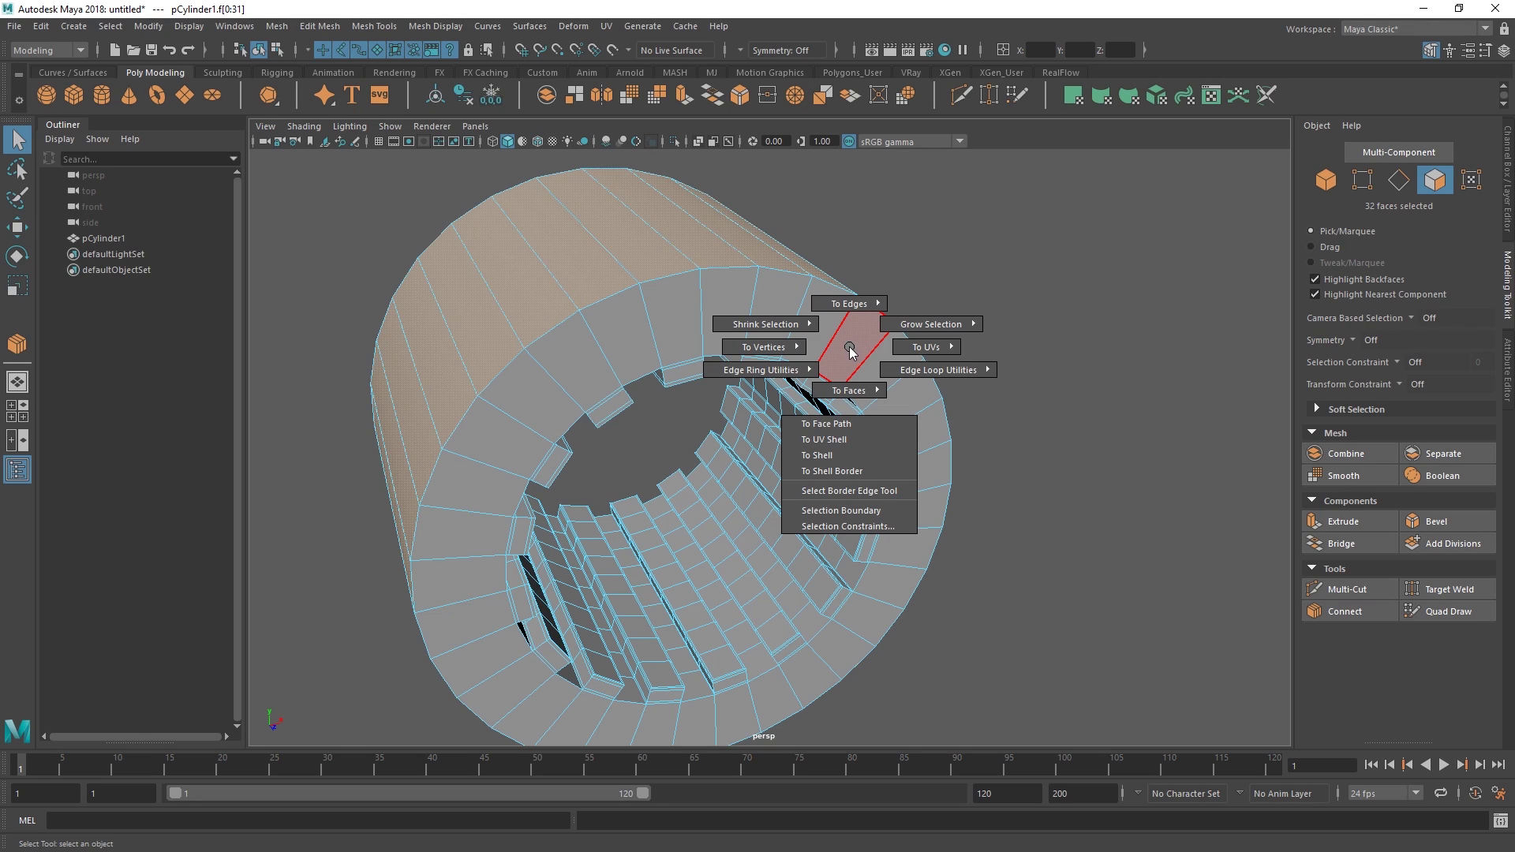
click(925, 324)
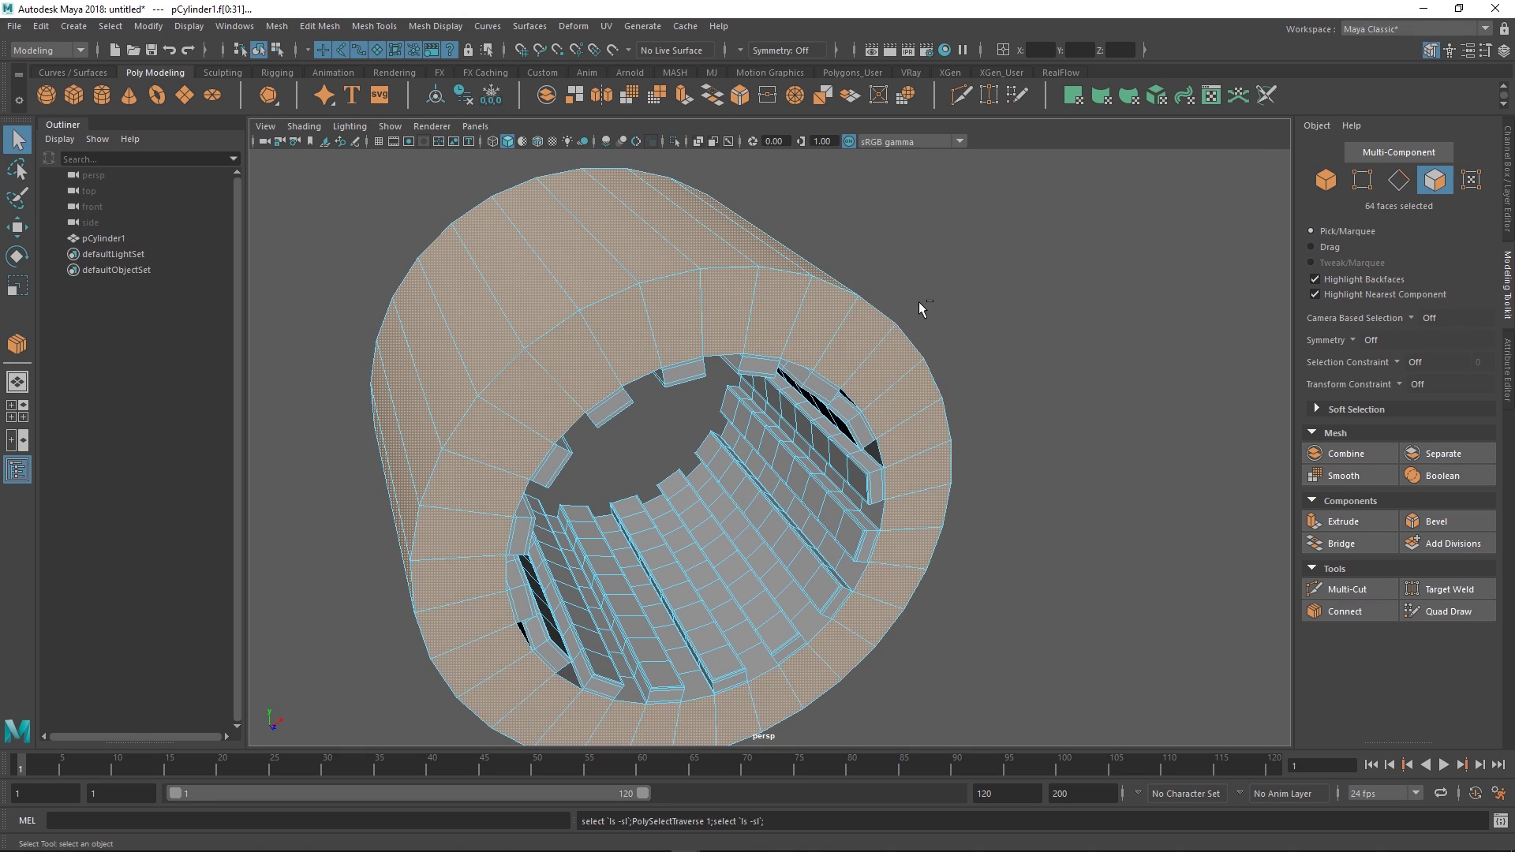
alt+drag(855, 363, 878, 302)
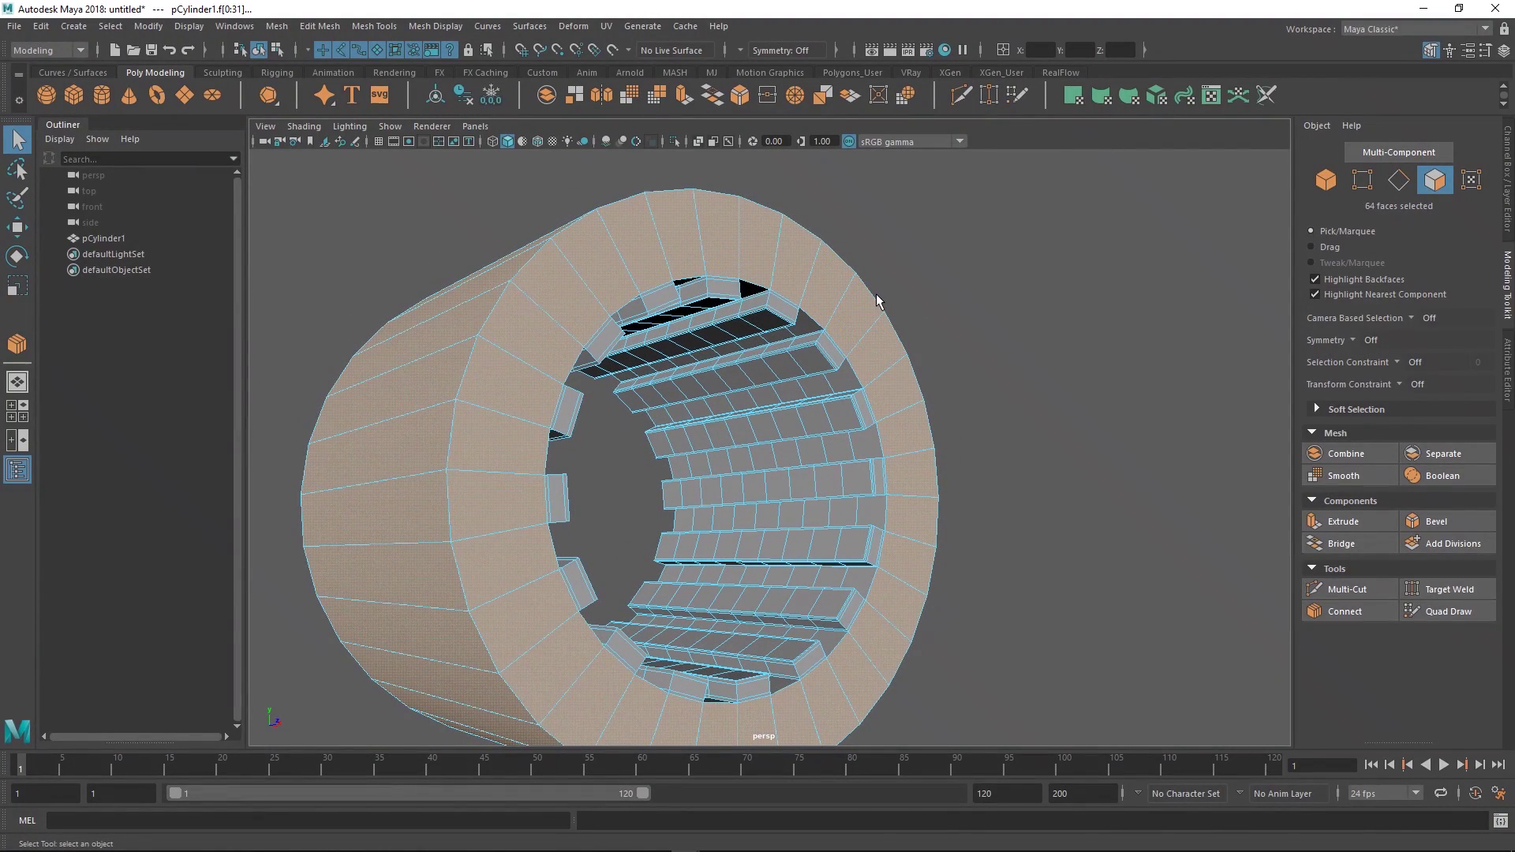
key(ctrl+shift+i)
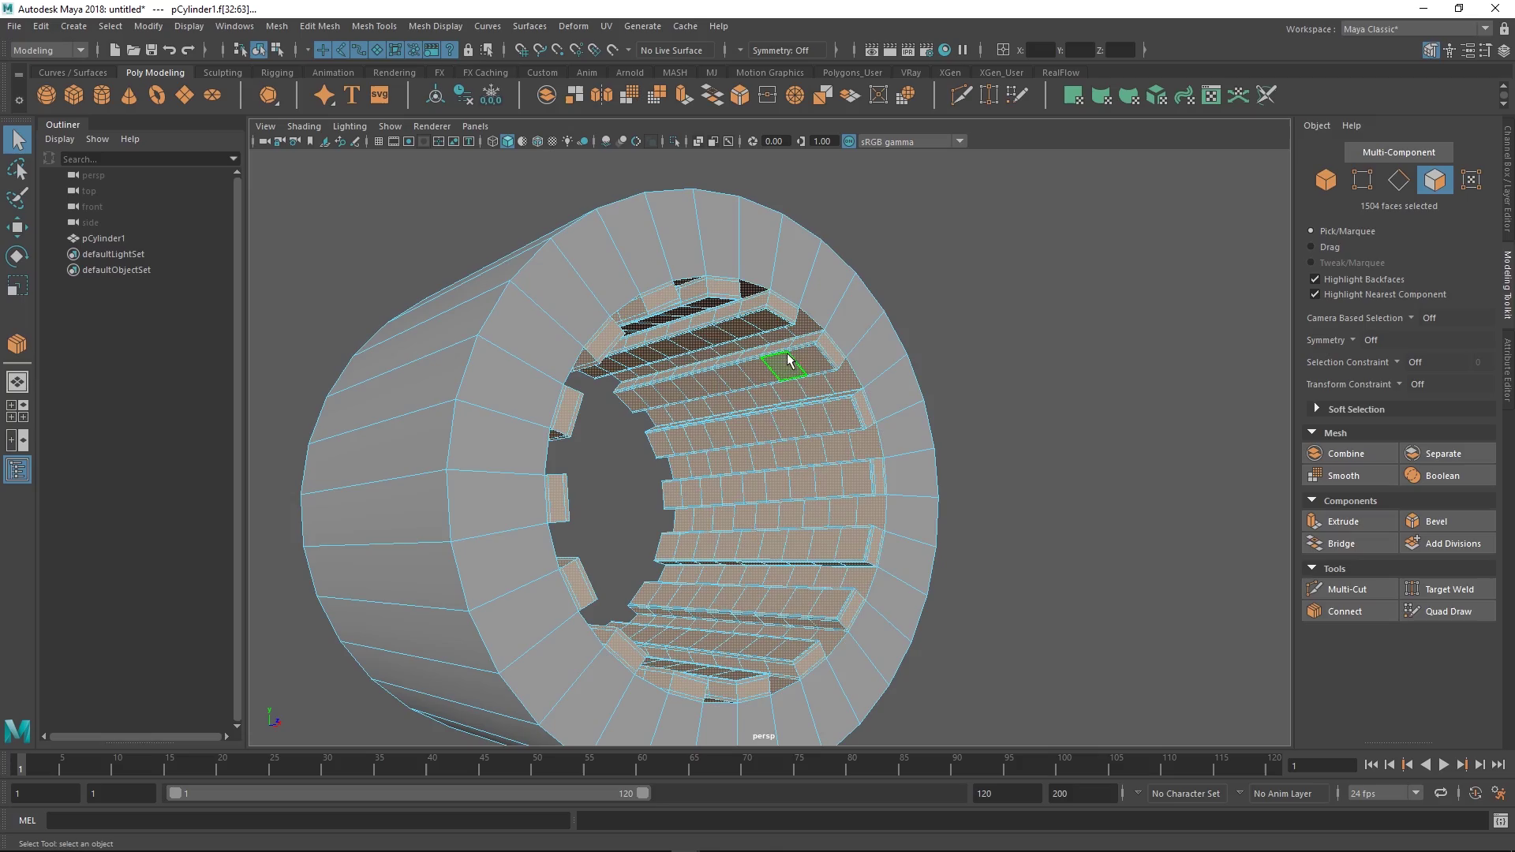
- Apply a nonlinear Twist deformer to the selected inner faces of the tube
alt+drag(752, 376, 792, 342)
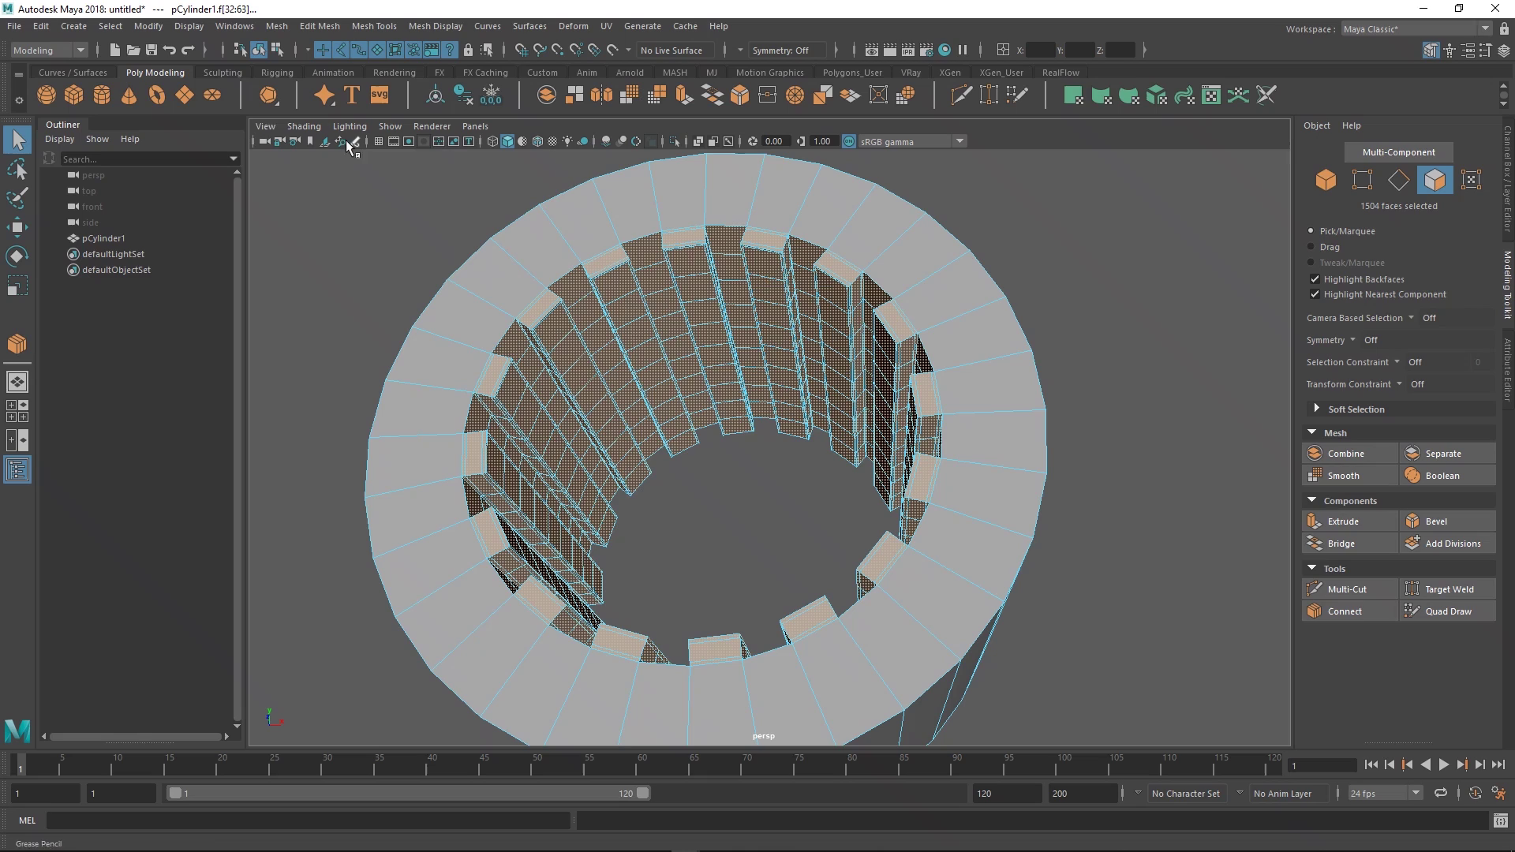
click(573, 26)
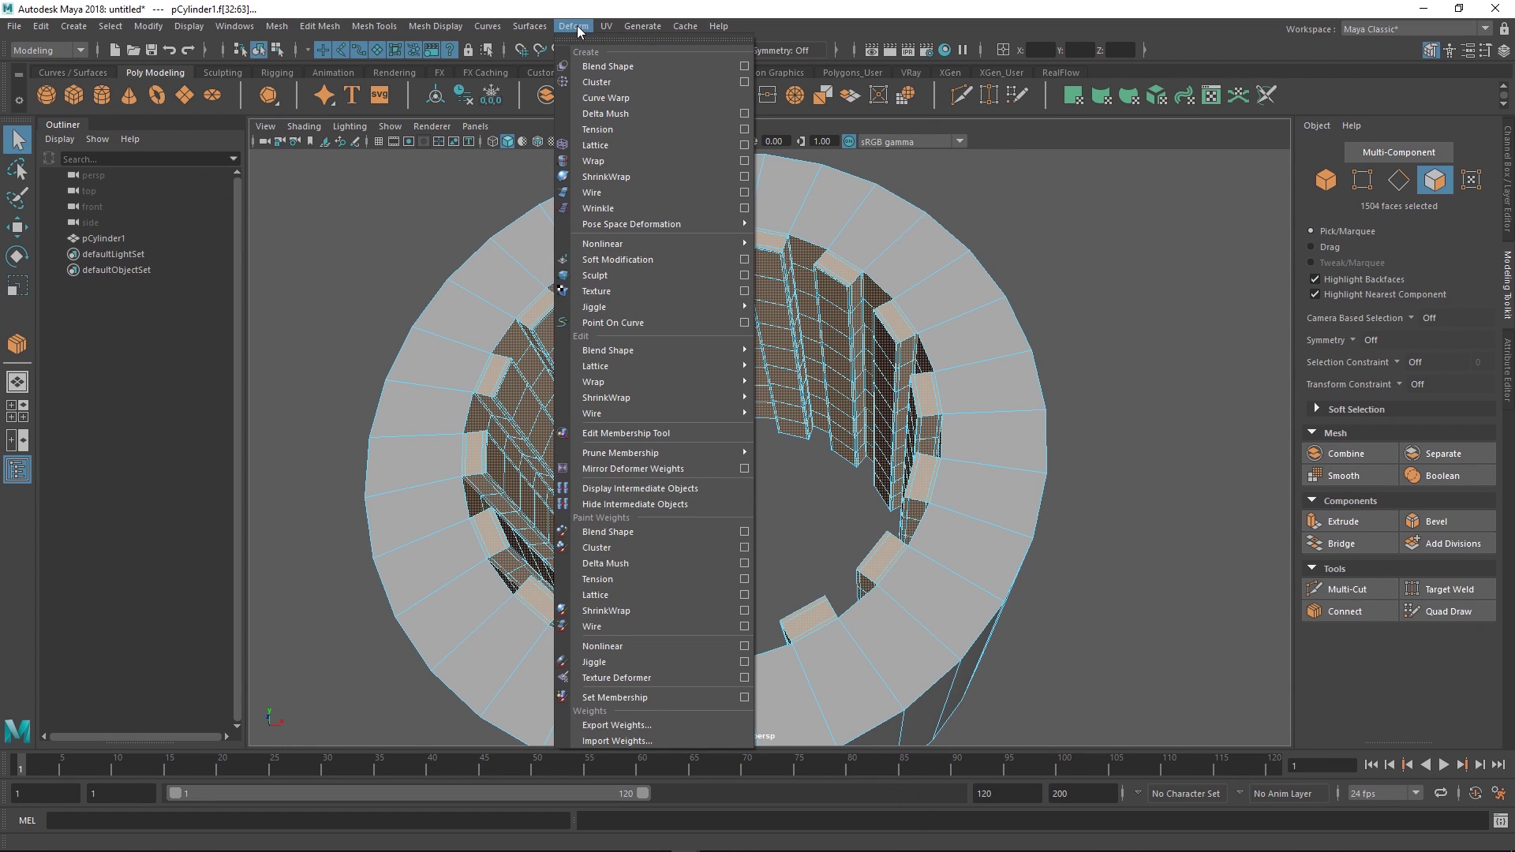
mouse_move(639, 247)
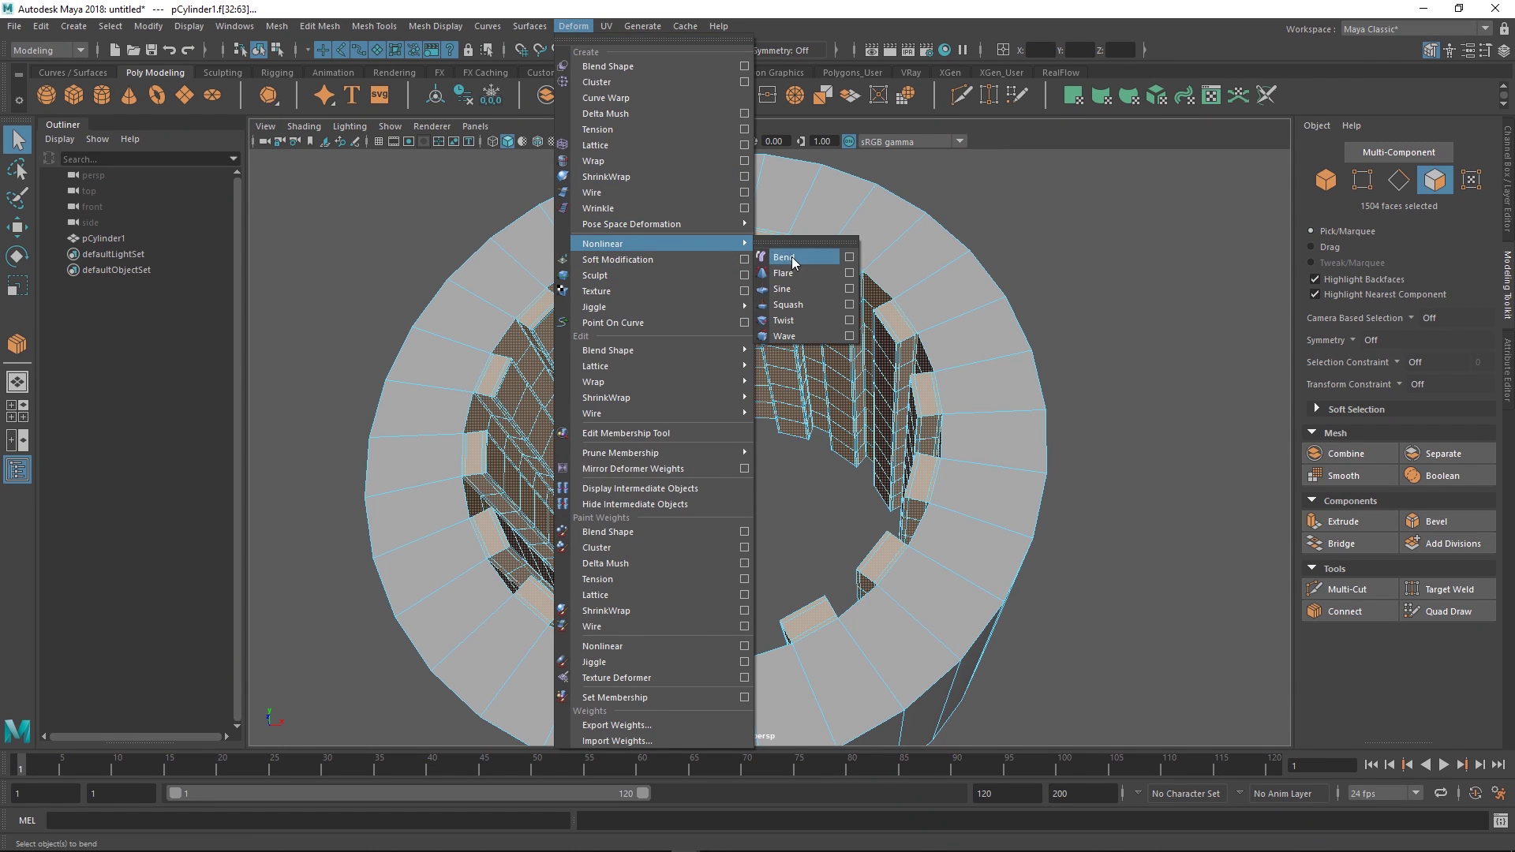
click(802, 319)
alt+drag(801, 320, 823, 407)
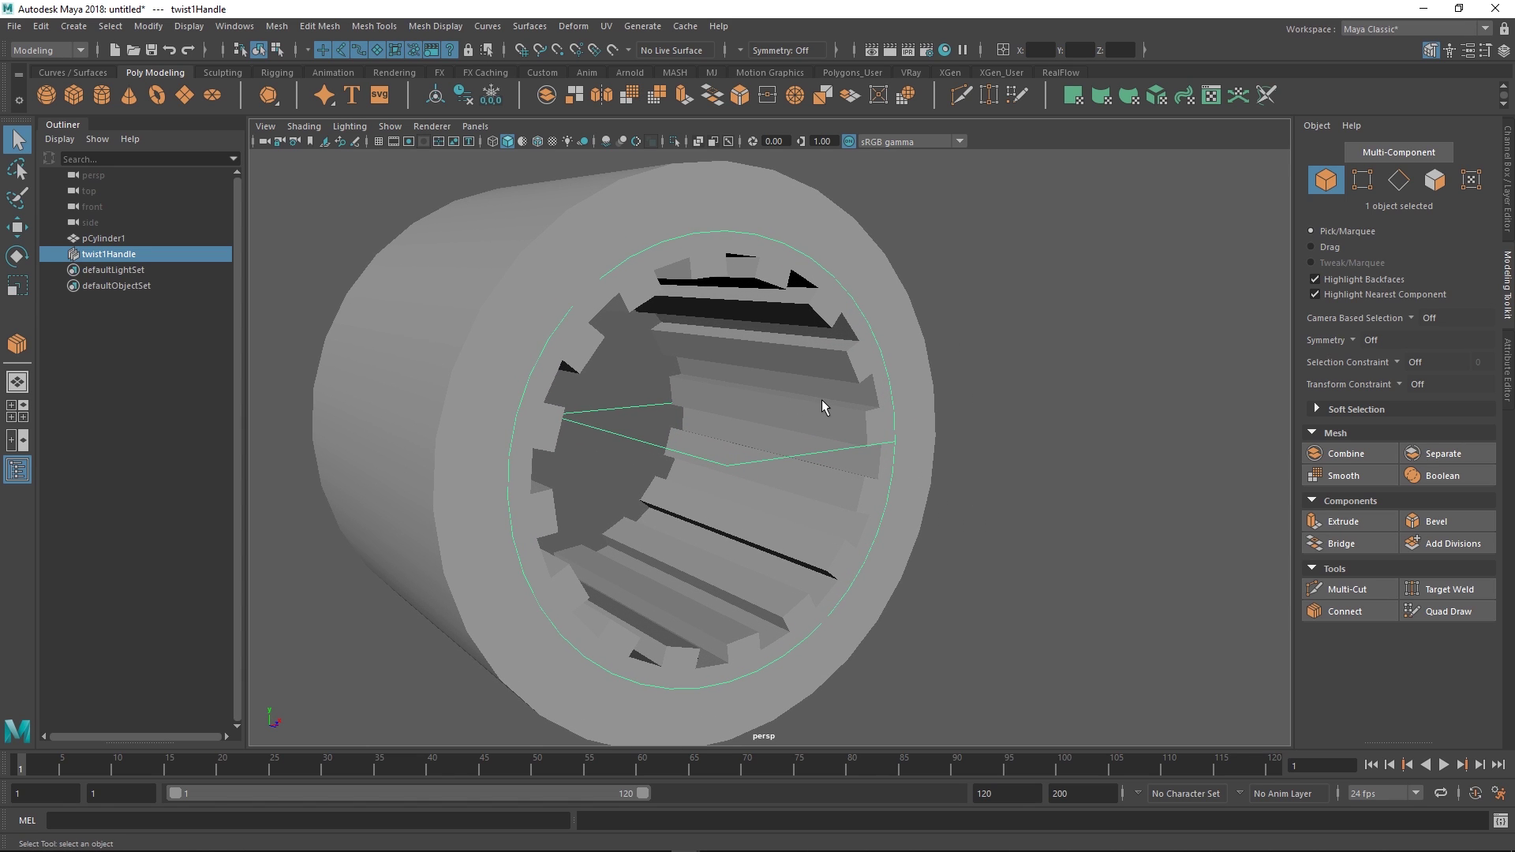
click(68, 50)
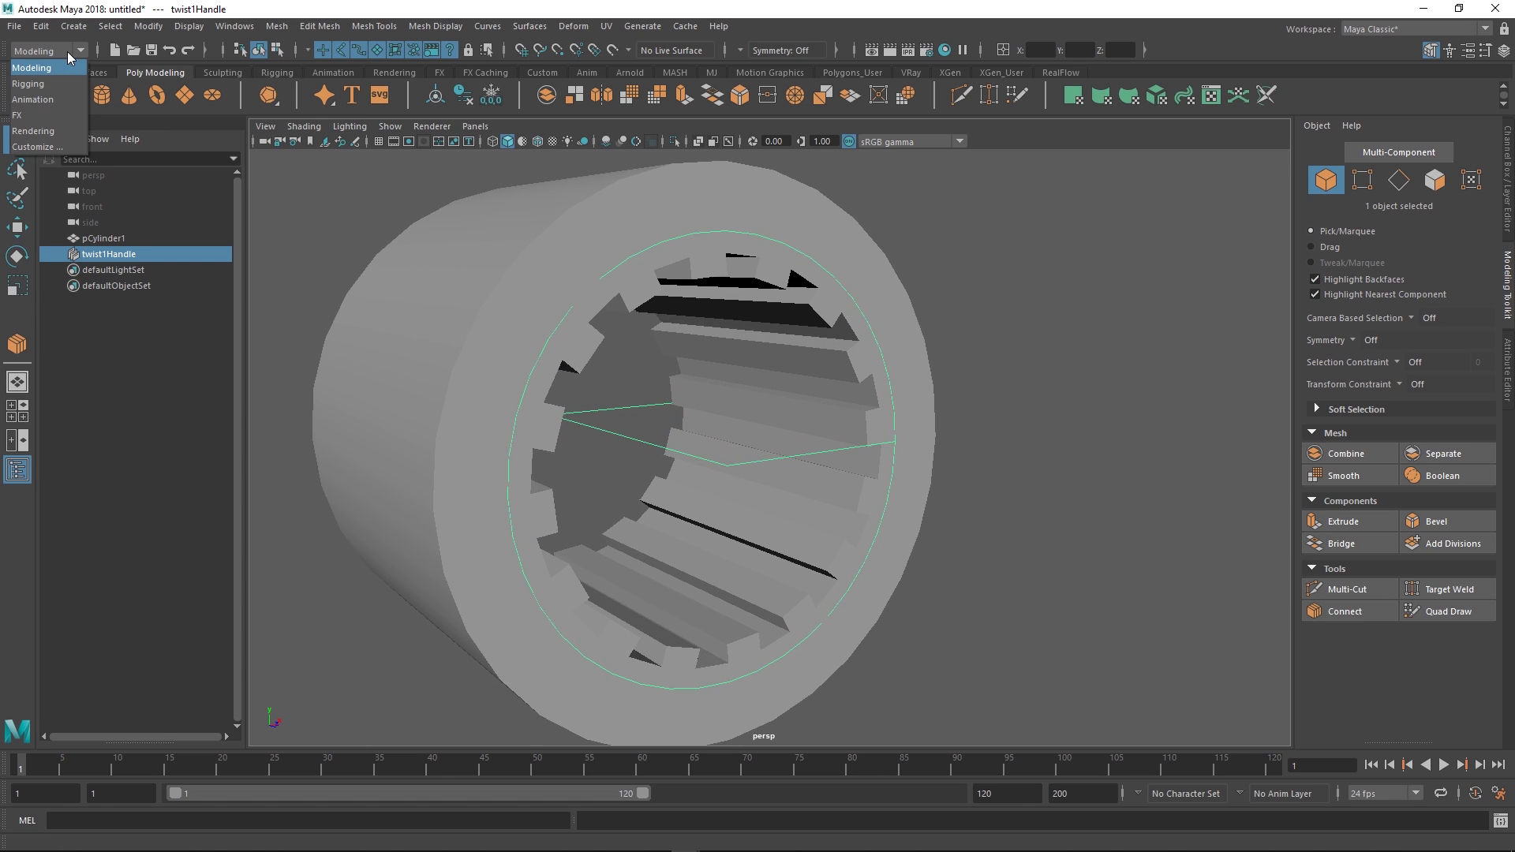
click(63, 37)
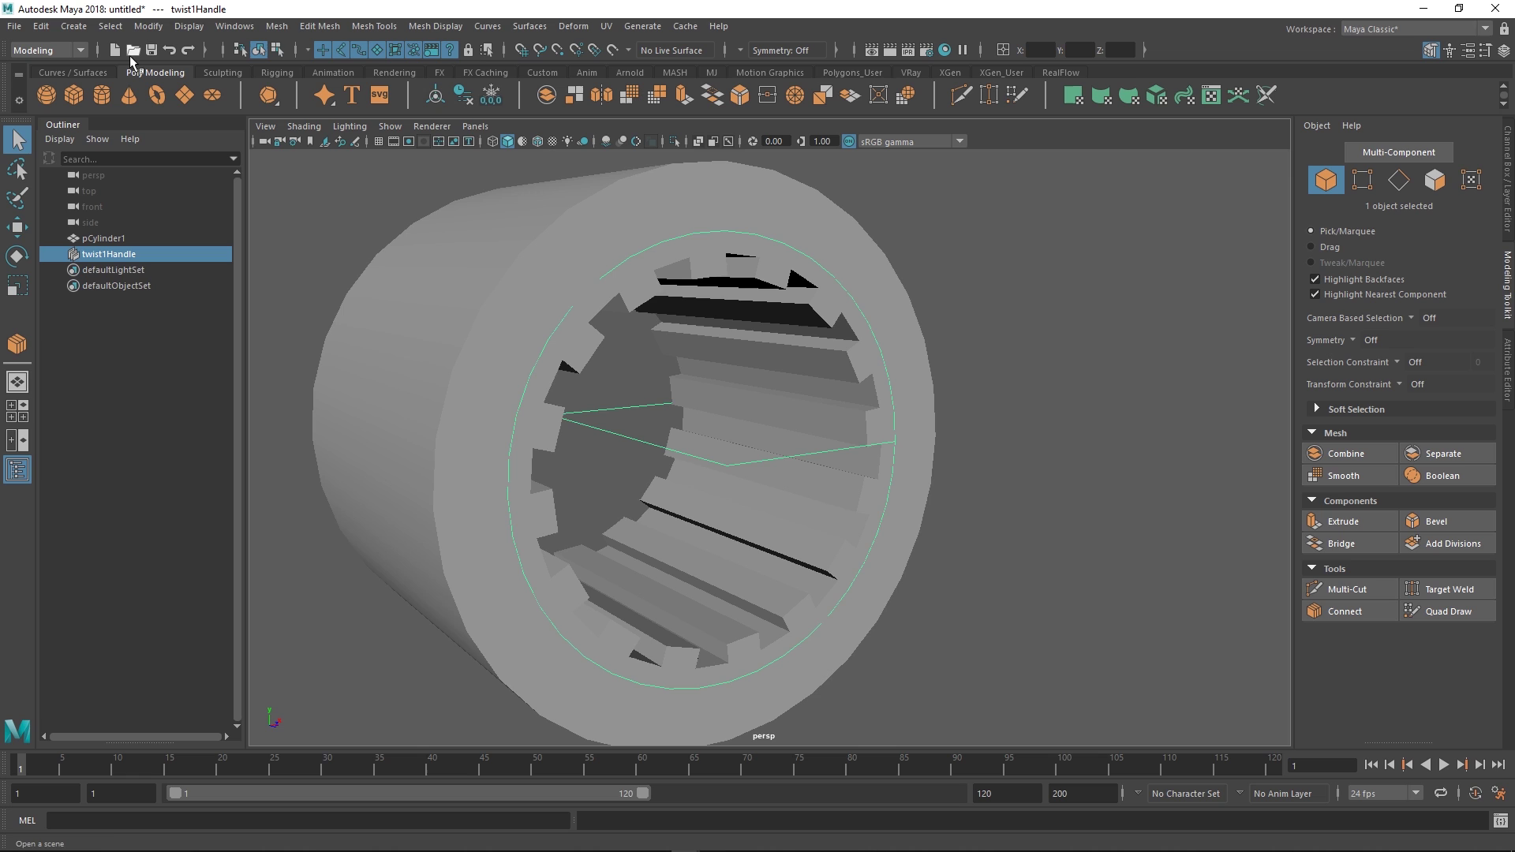
- Display the twist deformer's attributes and set its Start Angle to 17.720
alt+drag(995, 346, 968, 344)
key(ctrl+a)
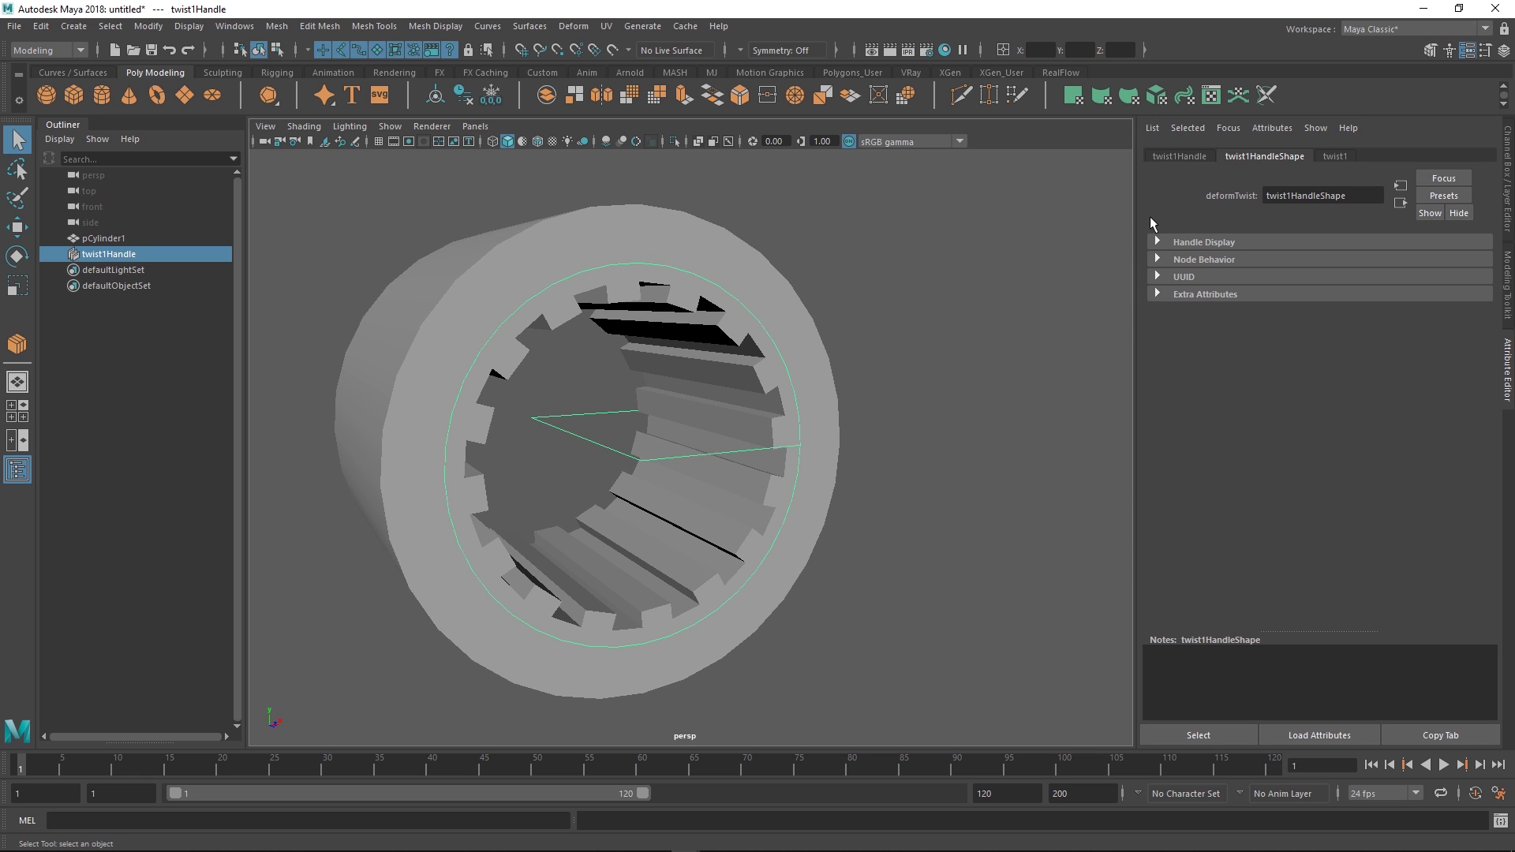
alt+drag(967, 284, 1153, 273)
click(1336, 157)
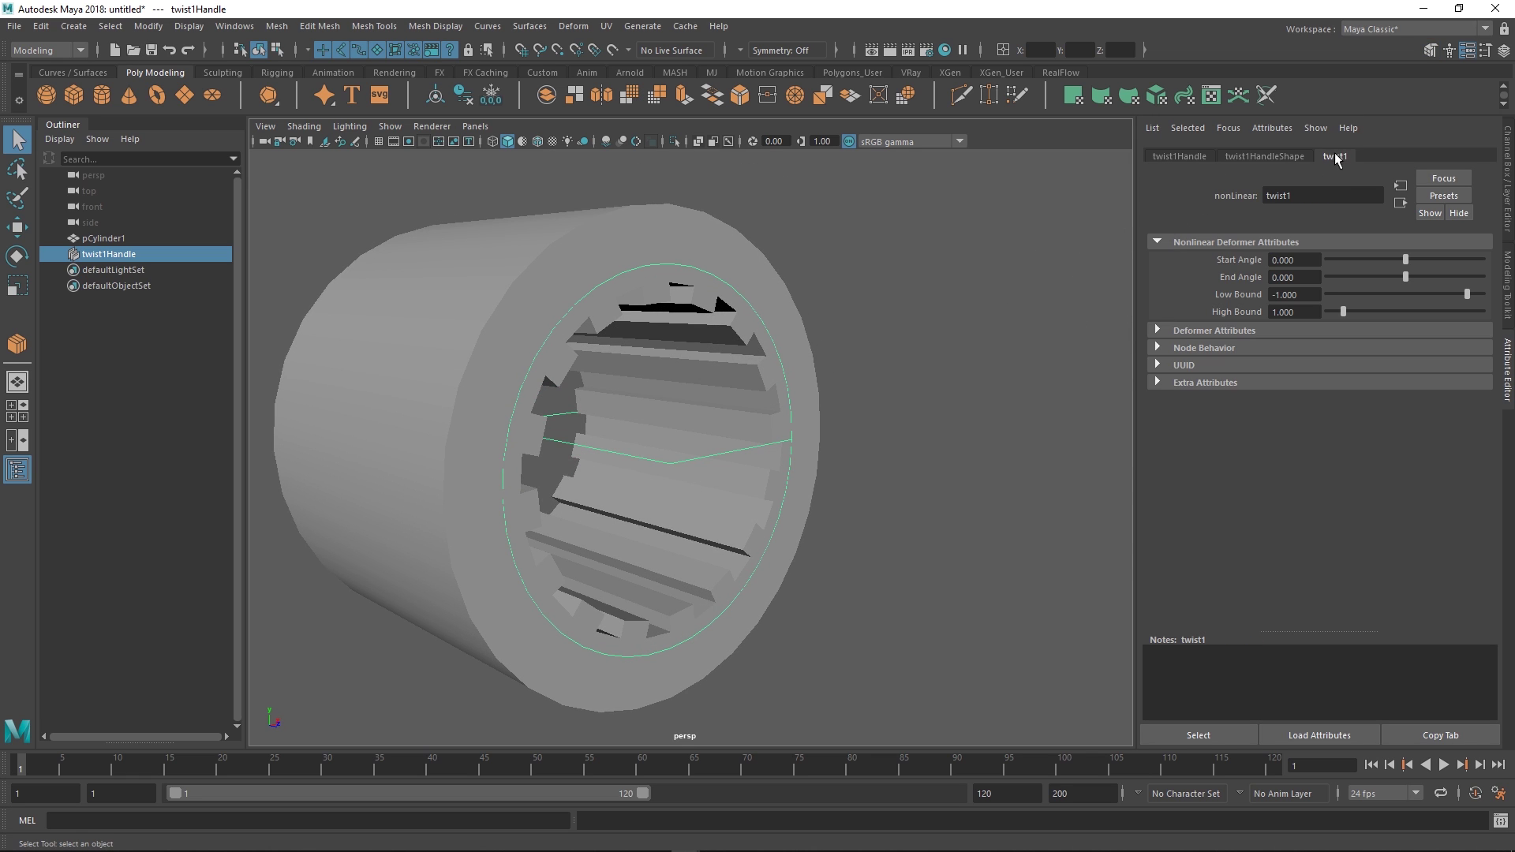
alt+drag(946, 261, 906, 267)
alt+right_drag(906, 267, 970, 335)
alt+drag(971, 335, 939, 317)
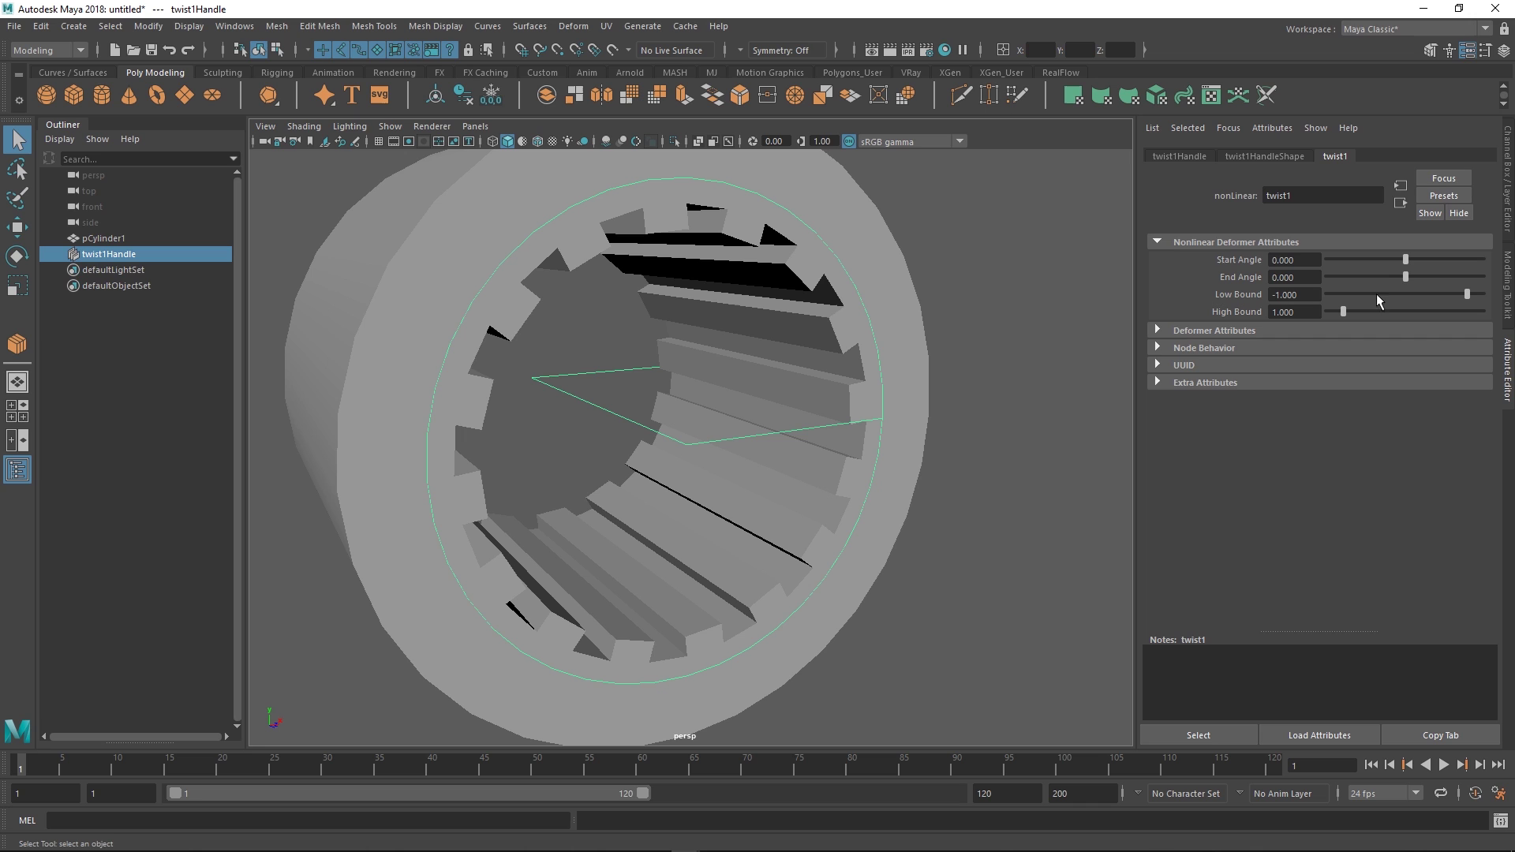
mouse_move(1406, 266)
mouse_down()
mouse_move(1420, 267)
mouse_move(1392, 268)
mouse_move(1416, 272)
mouse_move(1396, 282)
mouse_up()
alt+drag(1095, 393, 1027, 398)
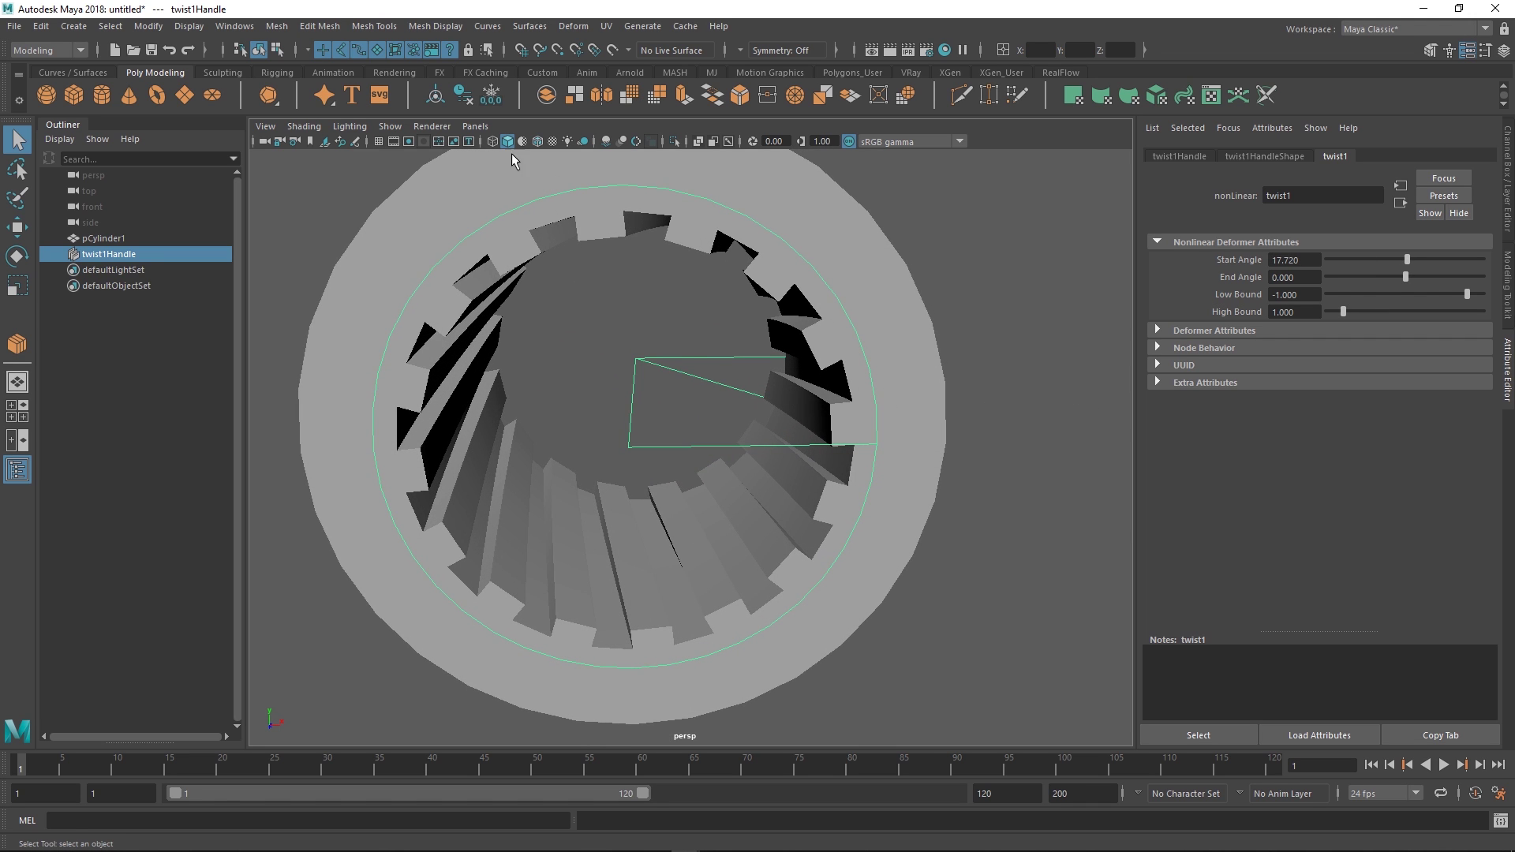
- Show the wireframe over the shaded tube and increase the twist's Start Angle to 97.462
click(537, 142)
click(537, 142)
click(537, 142)
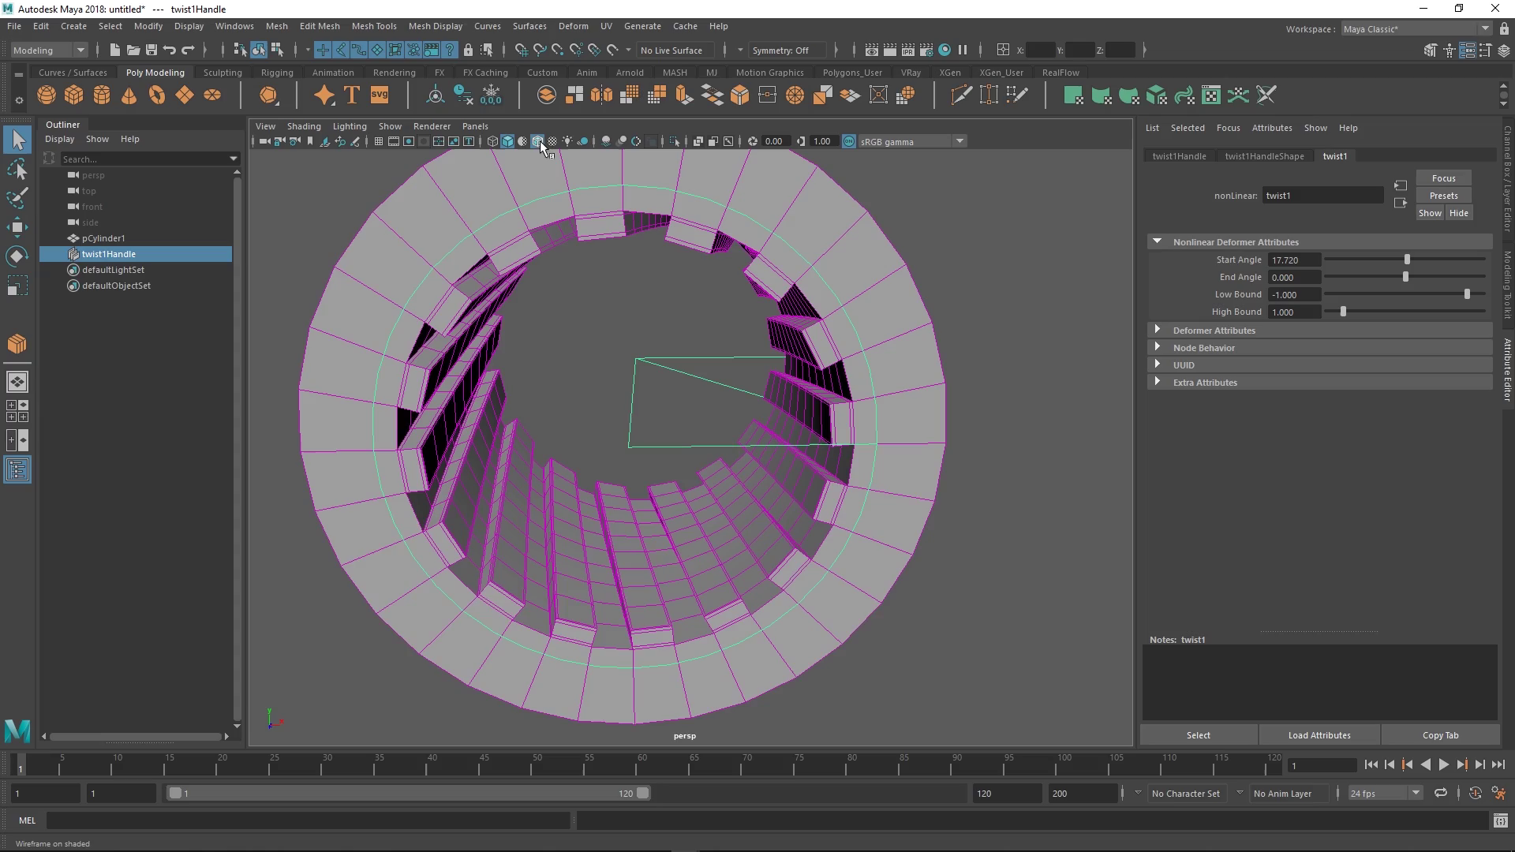
drag(1407, 259, 1413, 259)
- Try rotating the twist handle about 88 degrees around its X axis, and undo the rotation
alt+drag(1025, 378, 837, 385)
key(e)
drag(676, 398, 513, 278)
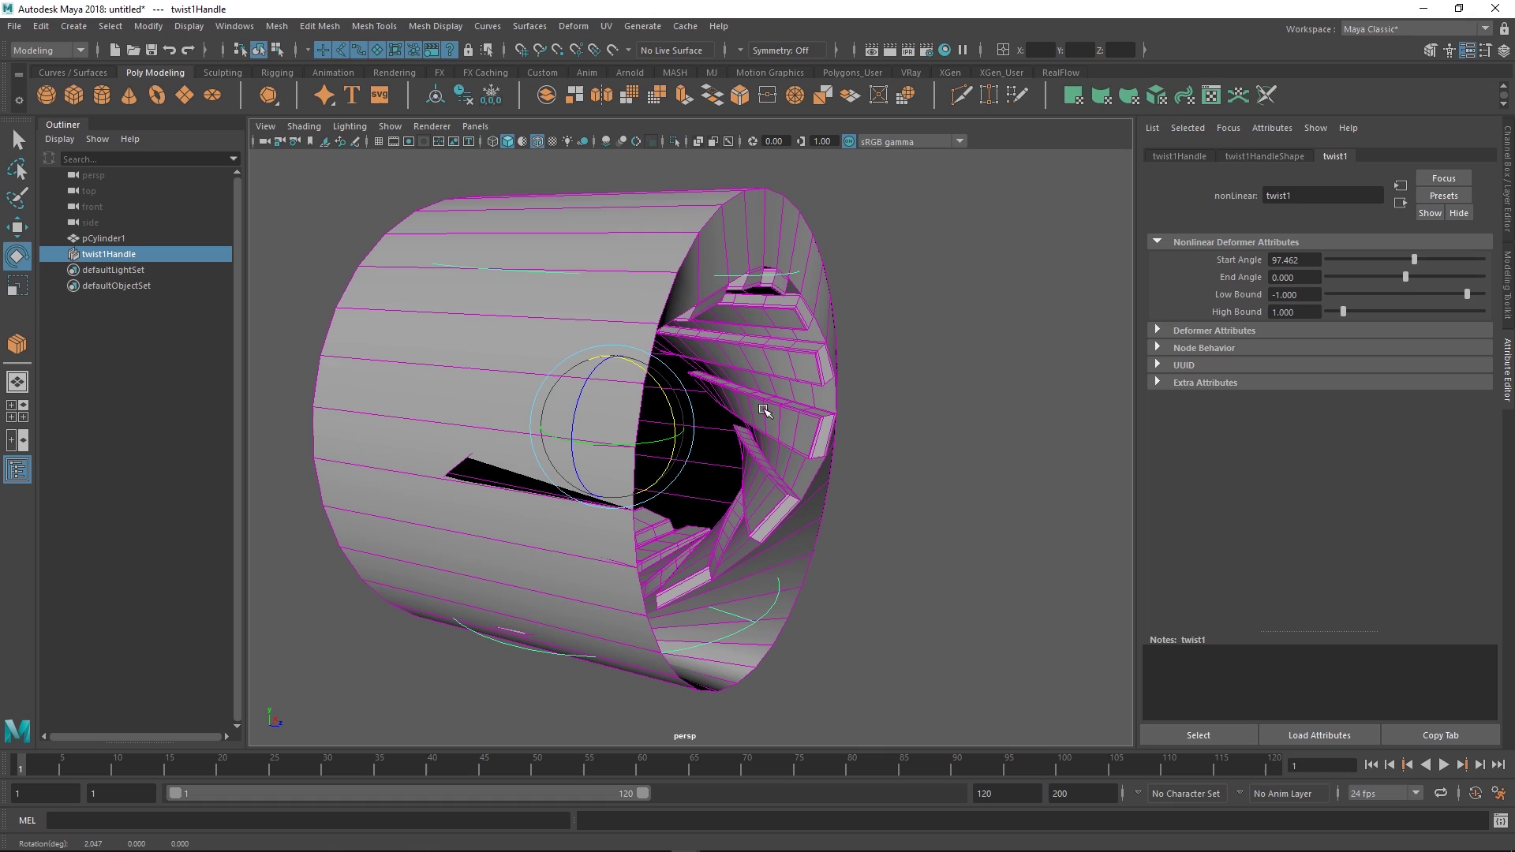
key(ctrl+z)
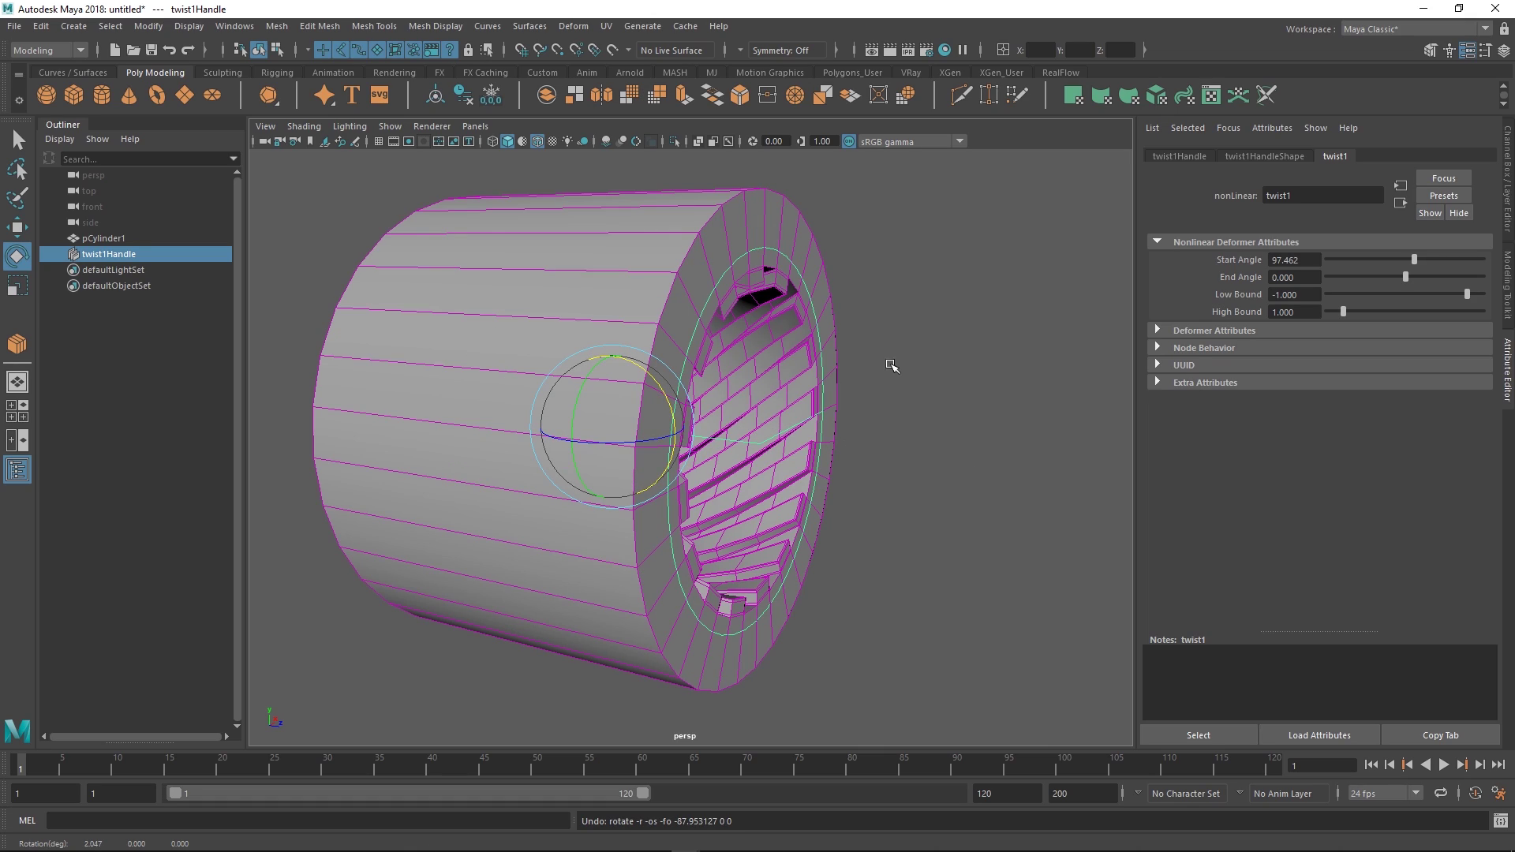
- Compare a weaker twist of 17.720 while looking down the bore, and set the Start Angle to 79.742
alt+drag(915, 407, 789, 410)
alt+right_drag(789, 409, 873, 436)
alt+drag(872, 437, 875, 429)
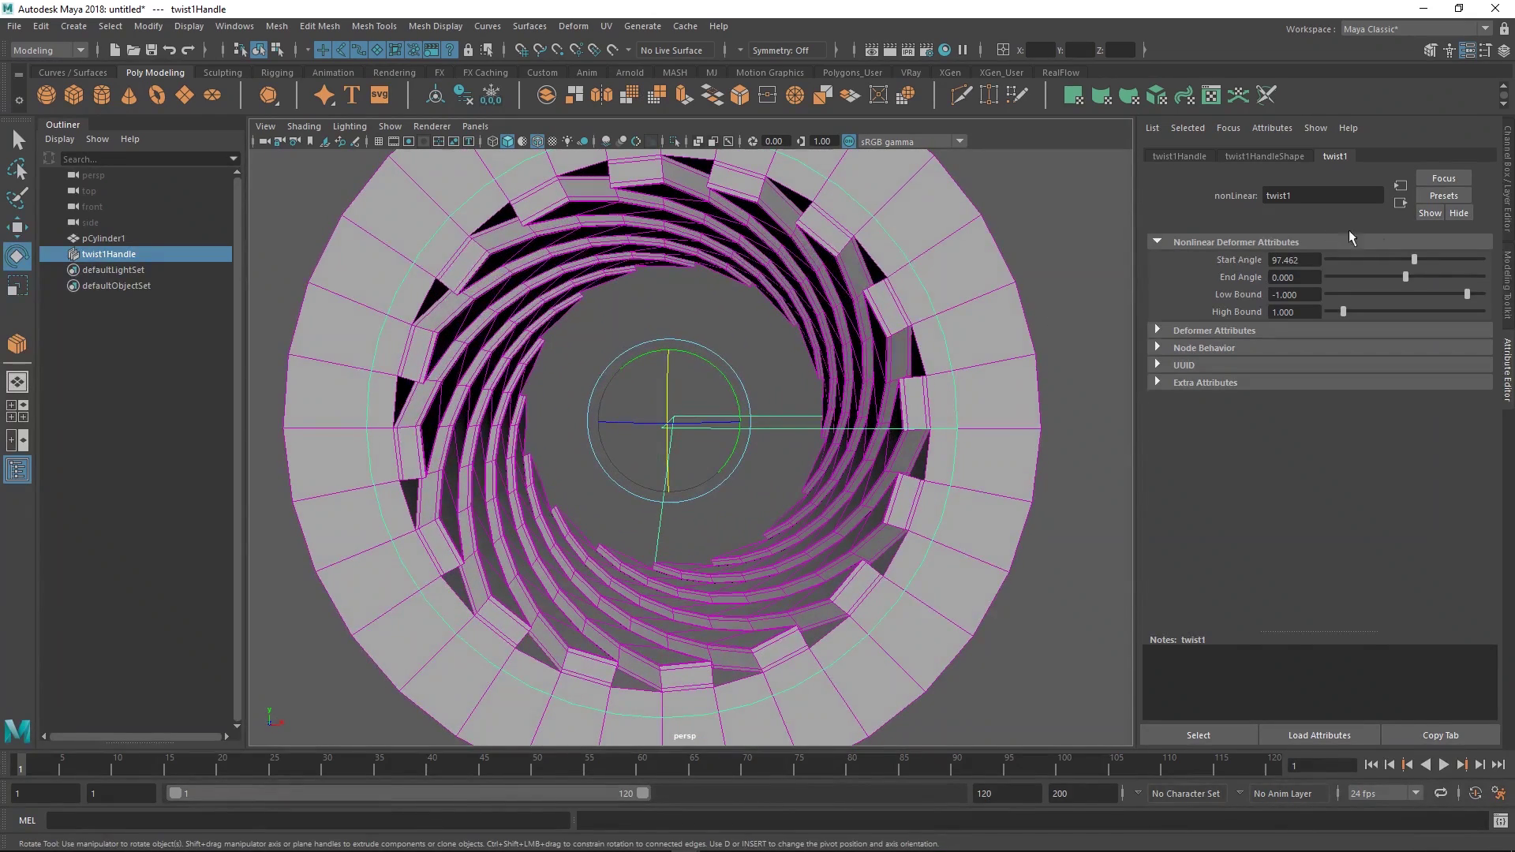
drag(1416, 262, 1408, 261)
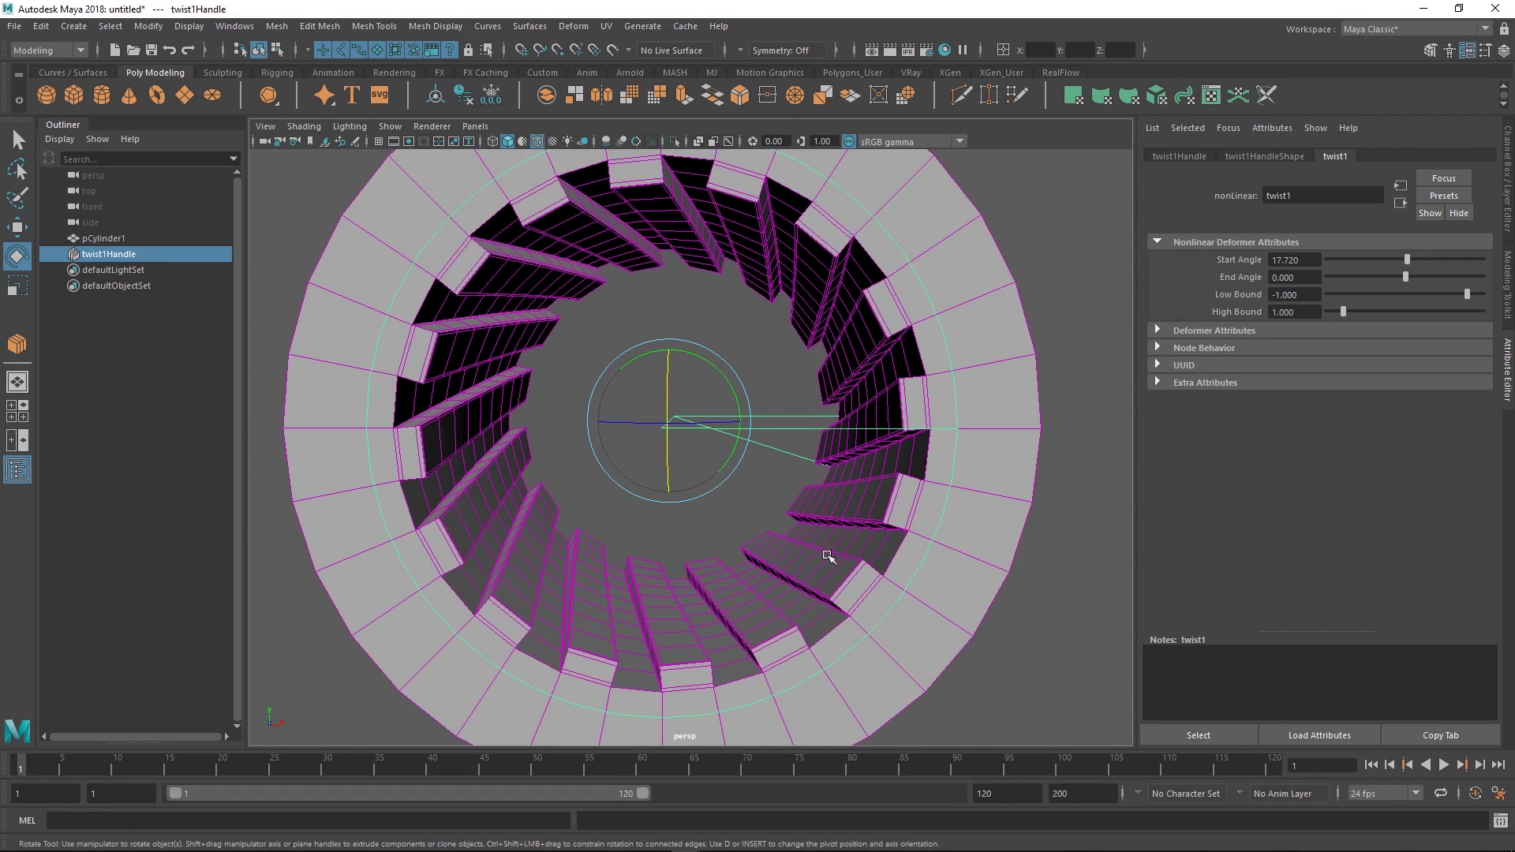
alt+drag(828, 557, 849, 509)
mouse_move(1408, 263)
mouse_down()
mouse_move(1441, 278)
mouse_move(1409, 270)
mouse_up()
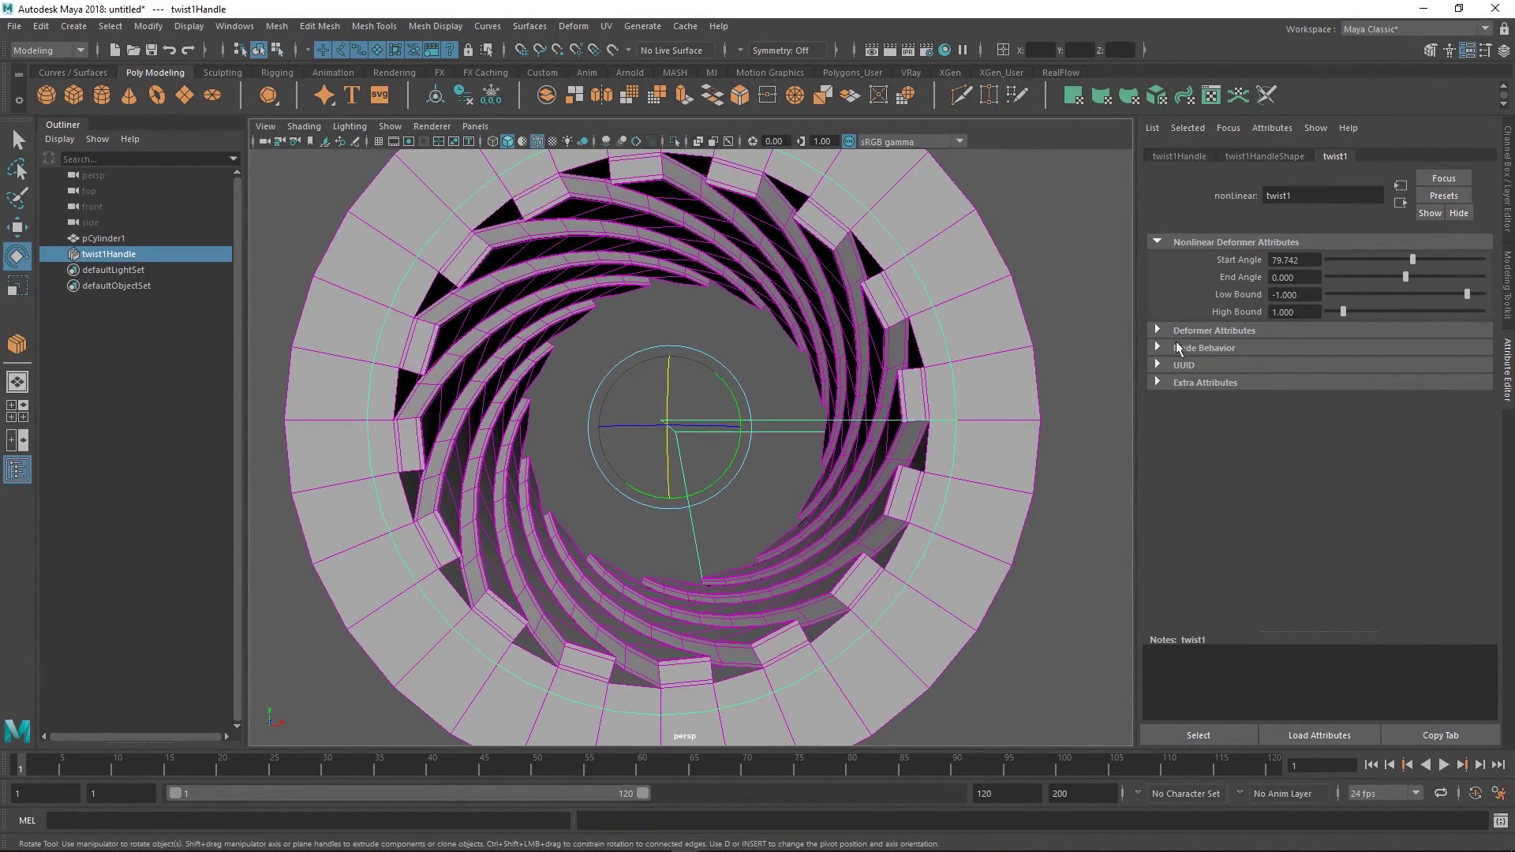
- Preview the twisted tube smoothed, hide the wireframe overlay, and examine the spiral ribs from the open end
alt+drag(1081, 379, 1067, 350)
key(q)
click(1008, 349)
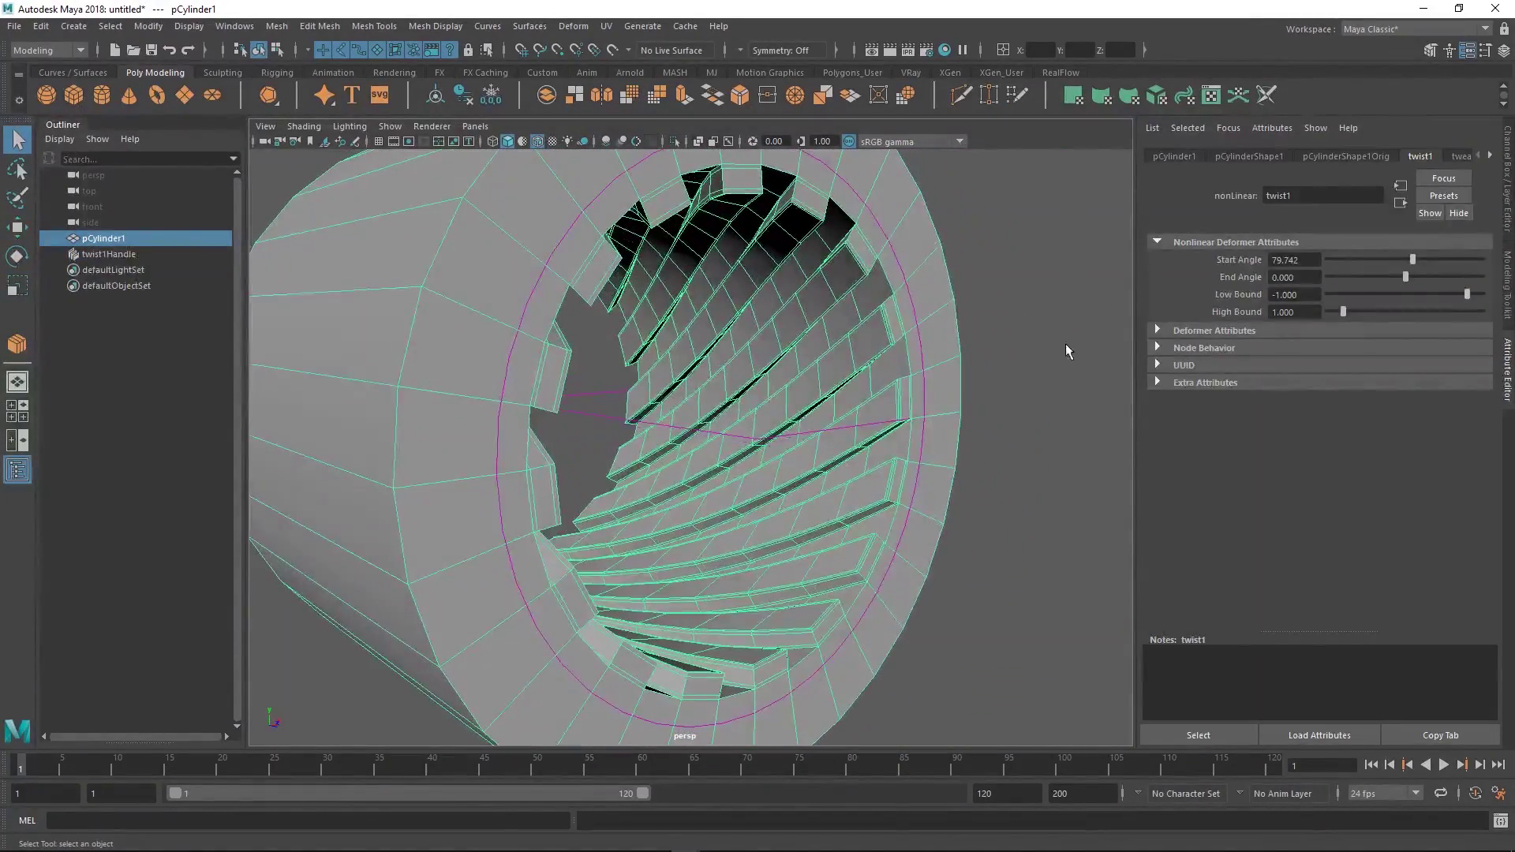
key(3)
click(1041, 333)
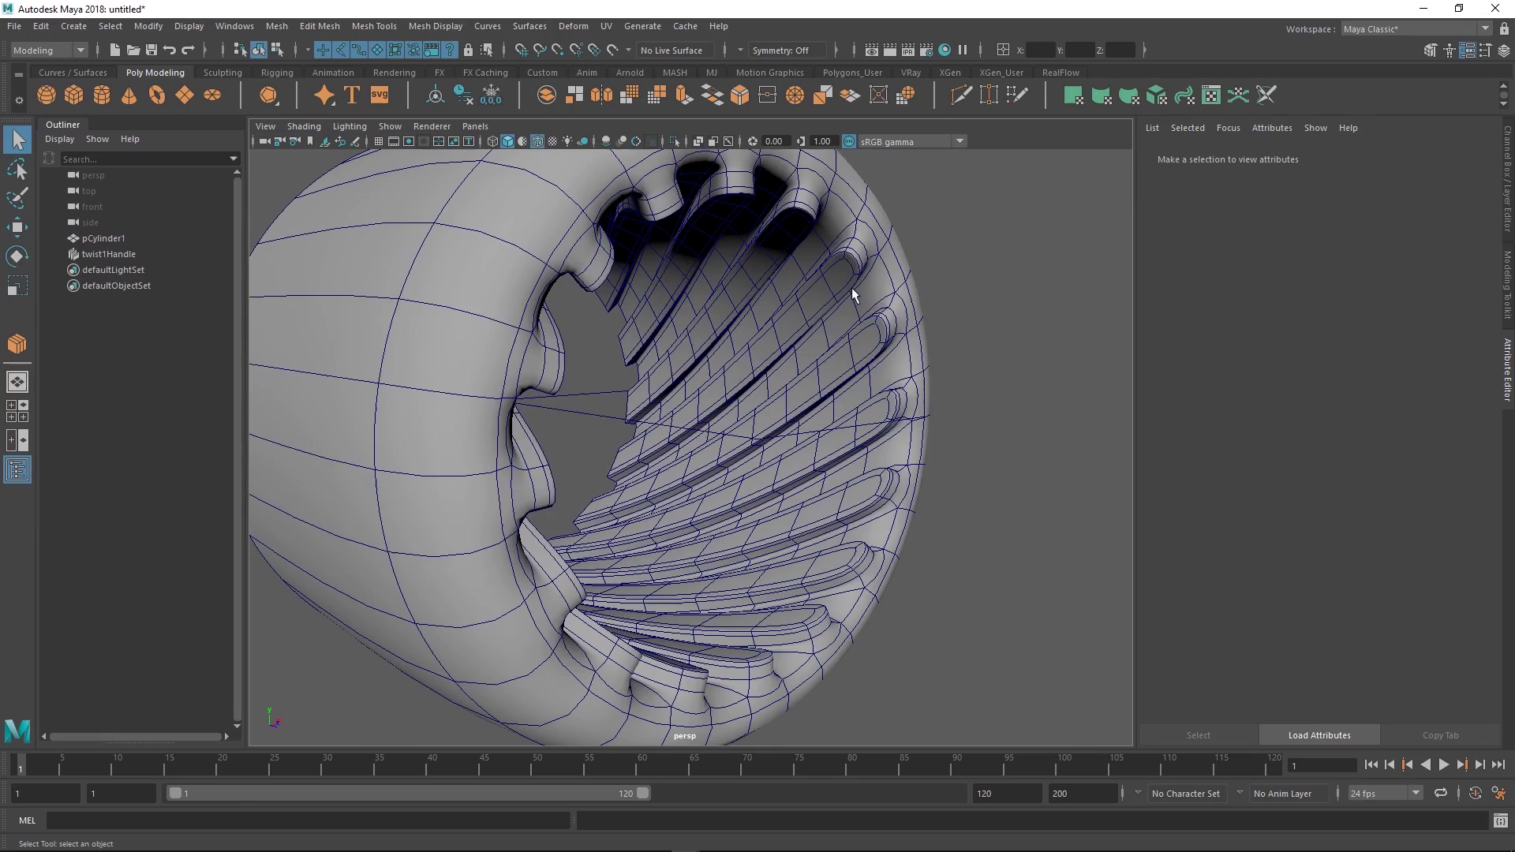
click(537, 141)
mouse_move(773, 315)
alt+mouse_down()
mouse_move(825, 311)
mouse_move(991, 379)
mouse_move(704, 384)
mouse_move(923, 378)
mouse_move(886, 411)
mouse_move(967, 362)
mouse_move(897, 376)
alt+mouse_up()
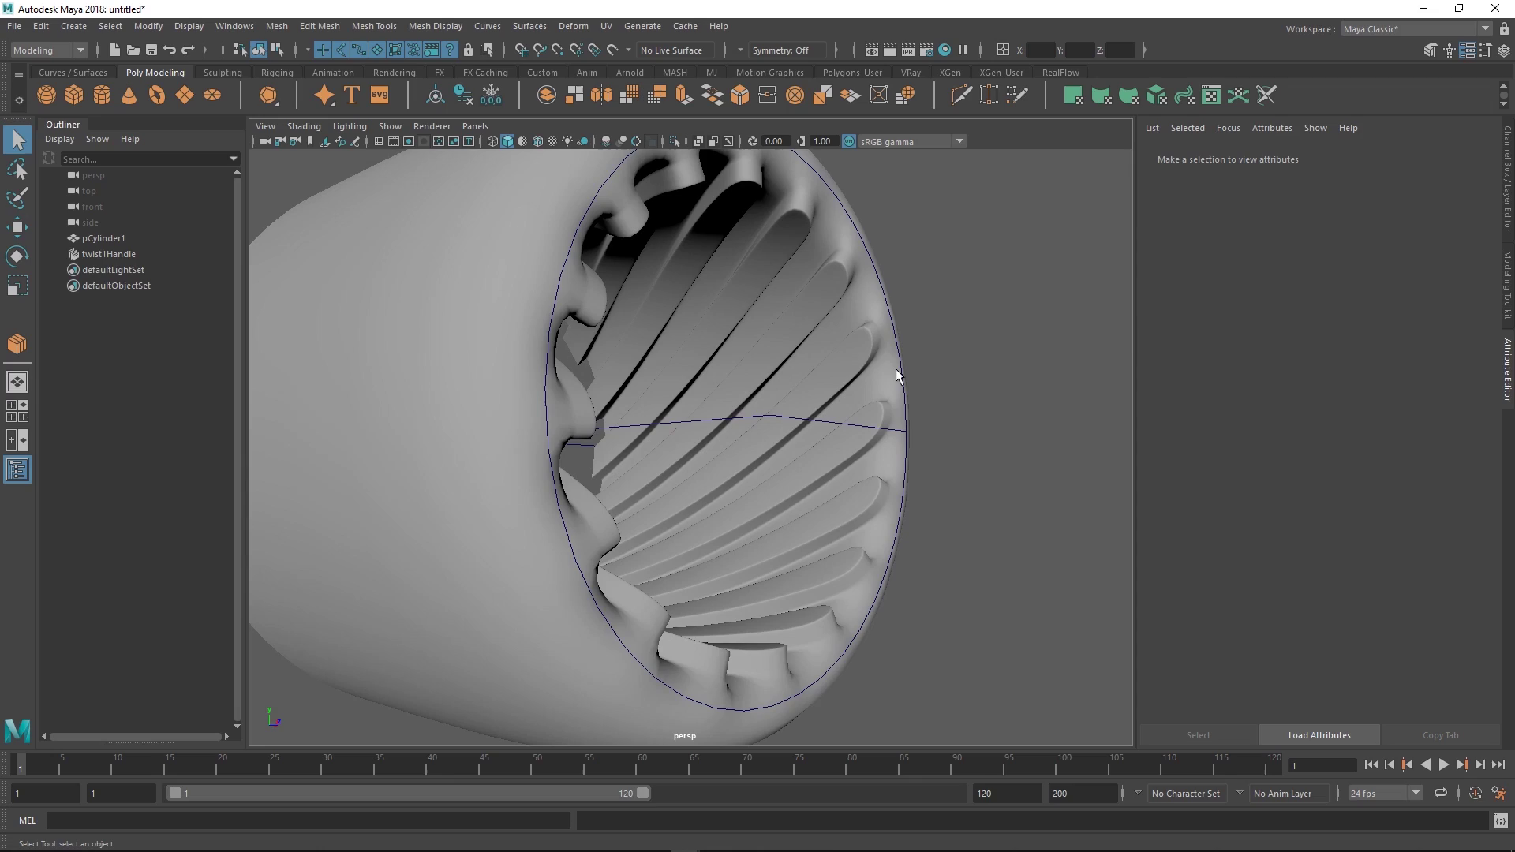
- Turn off the tube's smooth preview and use Multi-Cut to insert supporting edge loops on the end rim beside the ribs
alt+drag(772, 472, 448, 450)
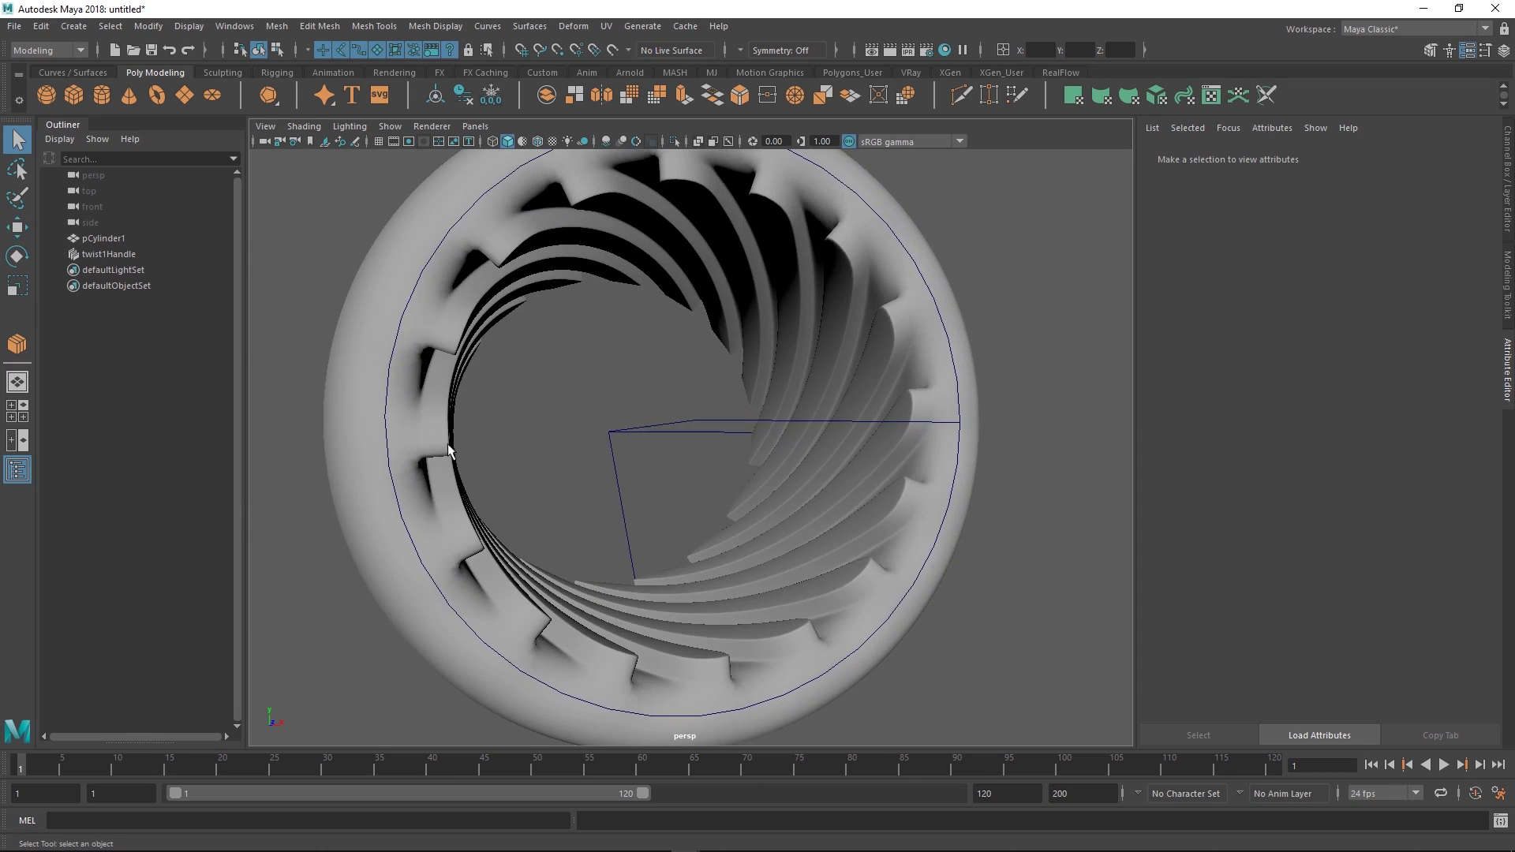
click(960, 517)
scroll(947, 489, up, 8)
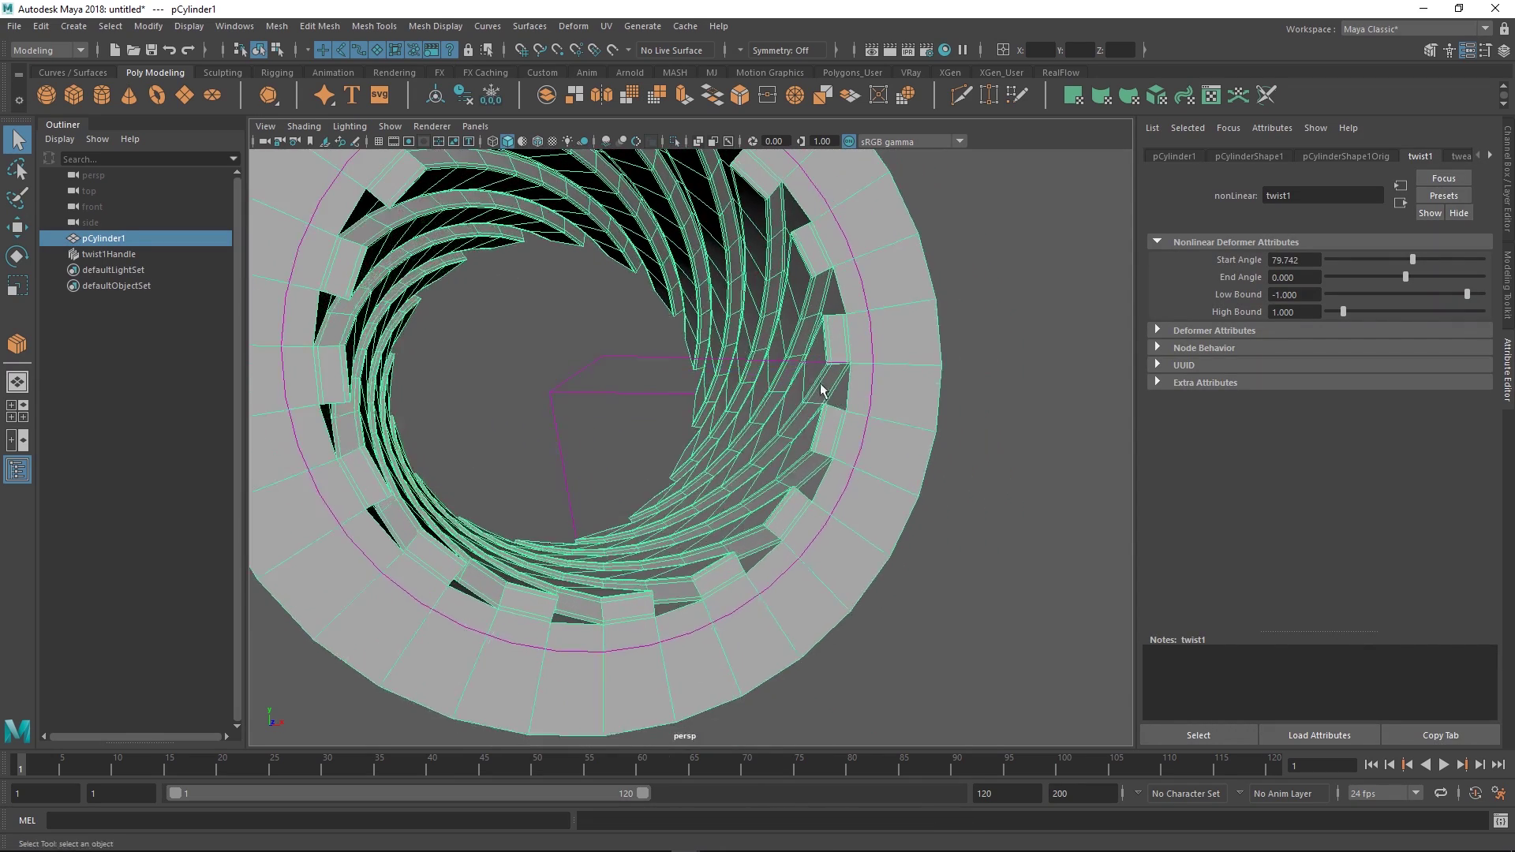
shift+right_drag(828, 442, 738, 439)
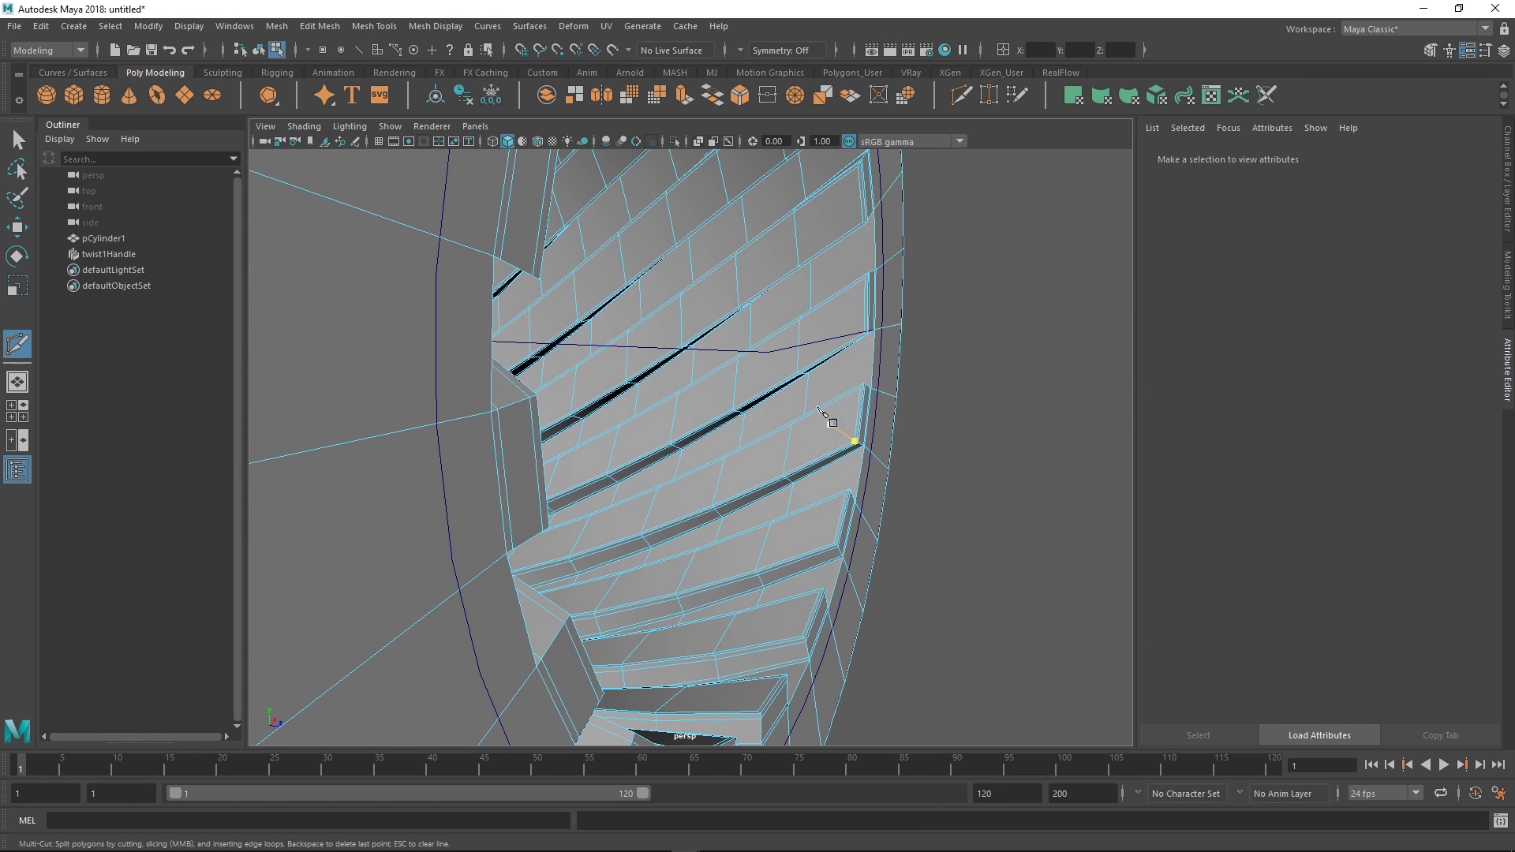
scroll(828, 423, up, 3)
key(ctrl)
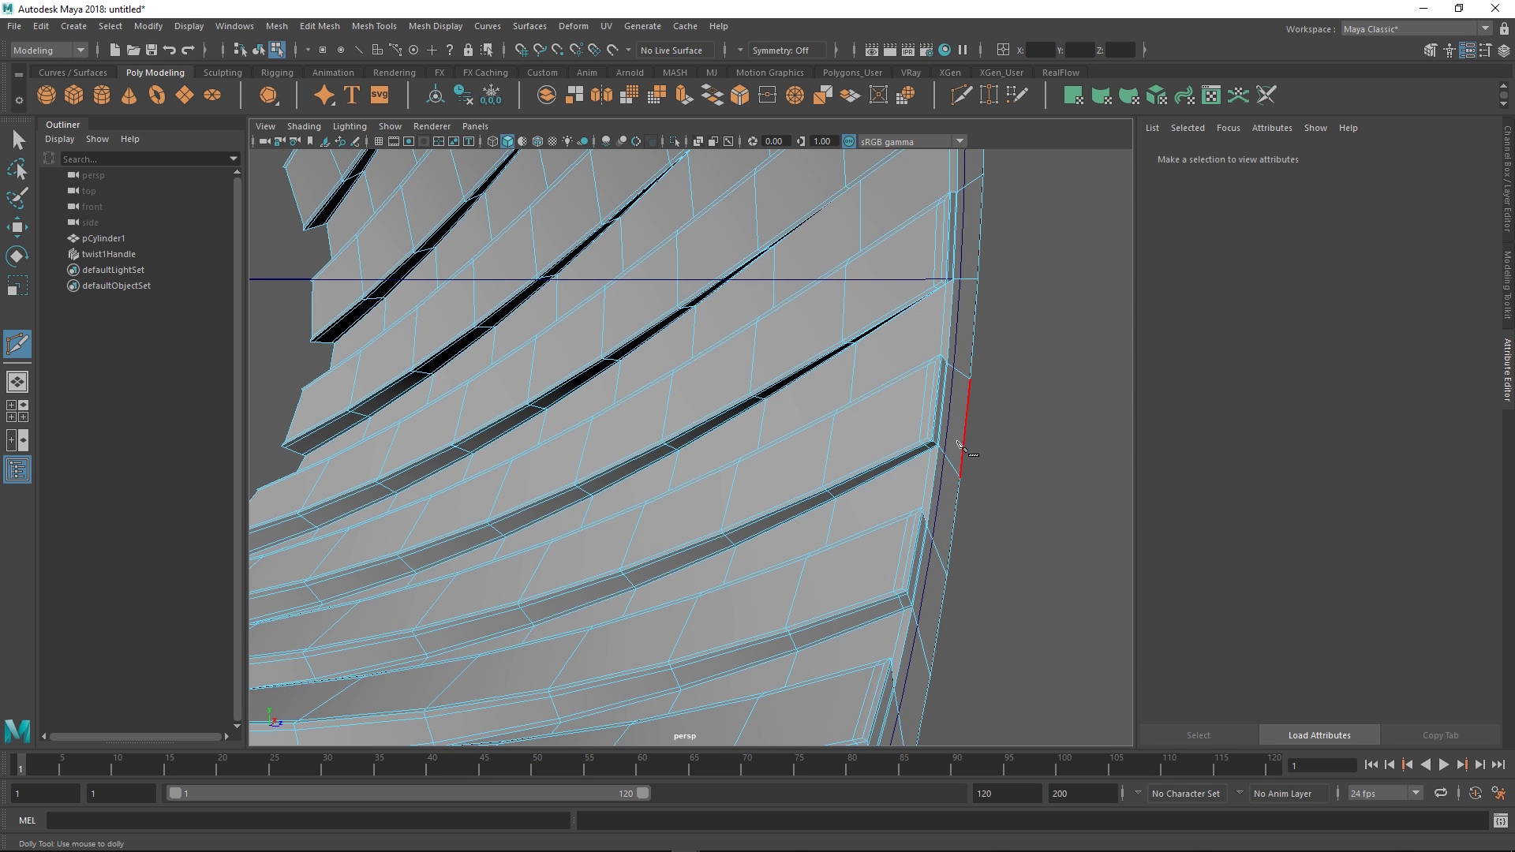
scroll(947, 430, up, 2)
alt+drag(947, 428, 985, 309)
alt+drag(1010, 375, 1014, 318)
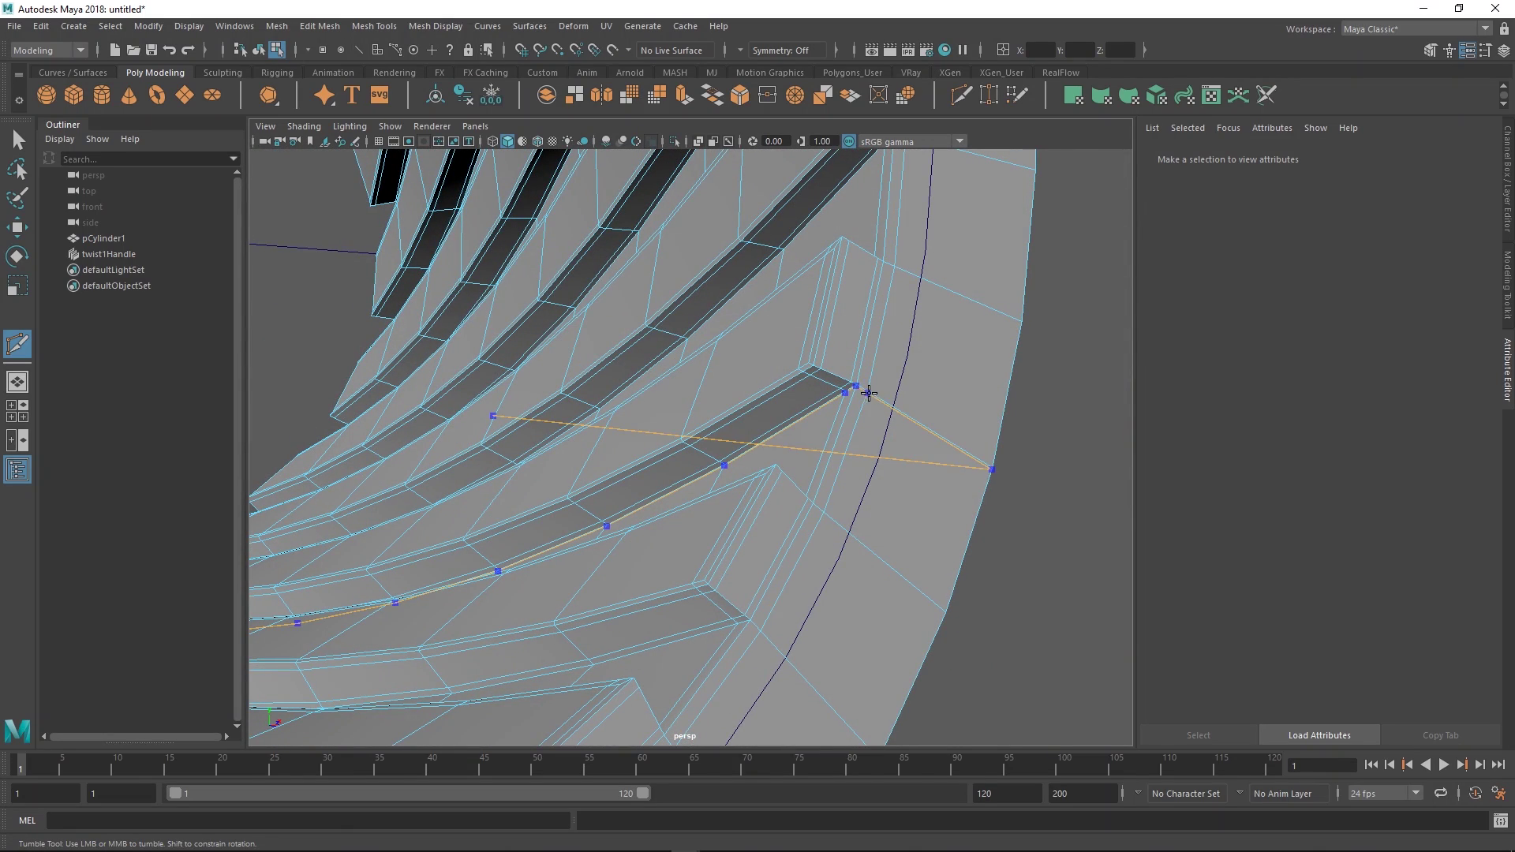
- Insert supporting edge loops around the tube's outer wall close to the rim, and leave Multi-Cut
alt+right_drag(981, 450, 801, 372)
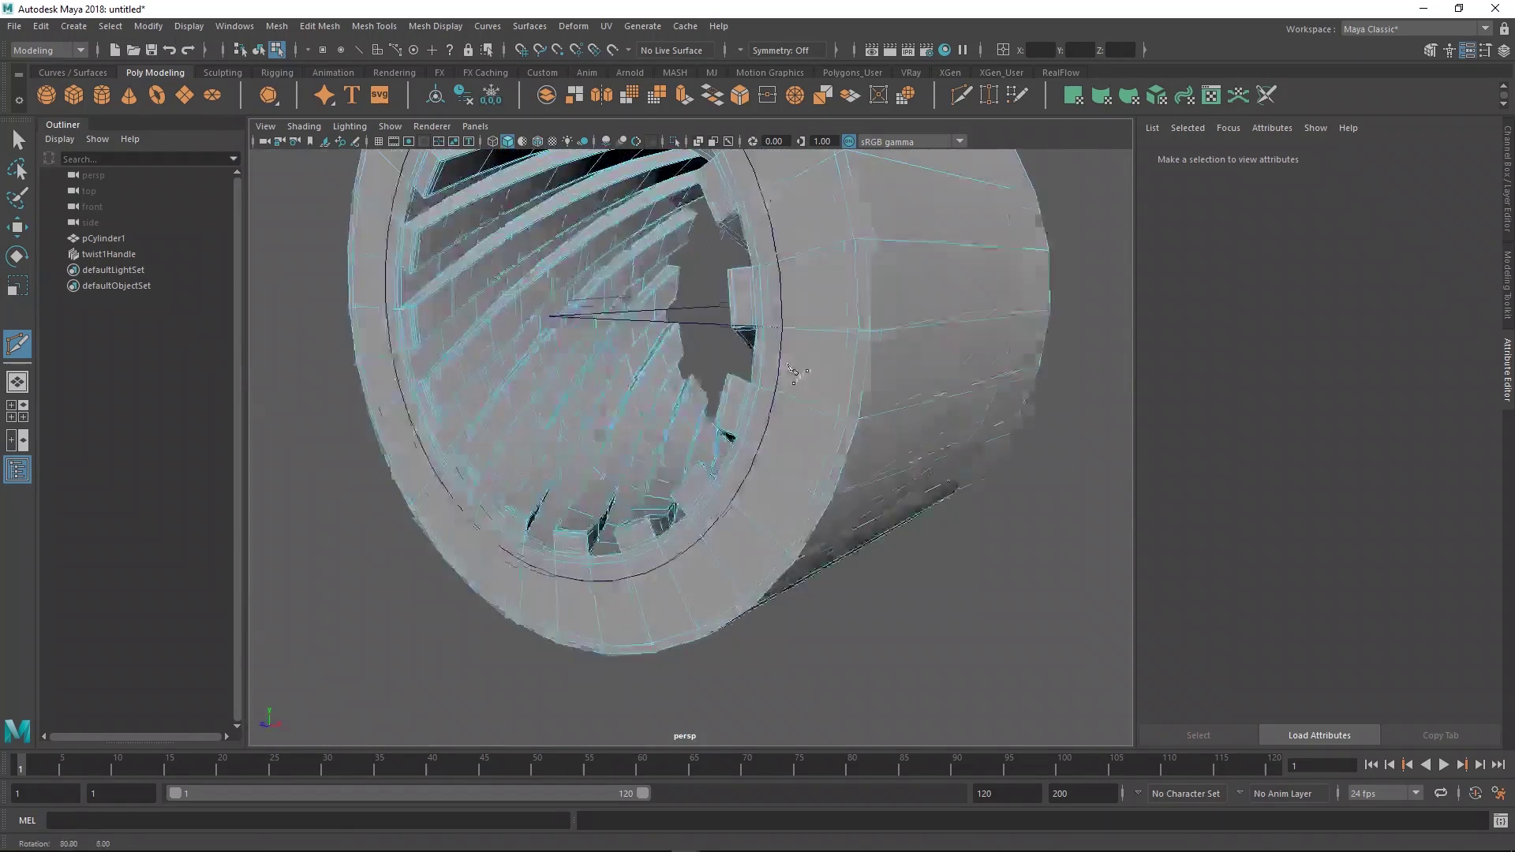
alt+drag(801, 372, 743, 369)
ctrl+click(711, 330)
alt+right_drag(741, 352, 730, 368)
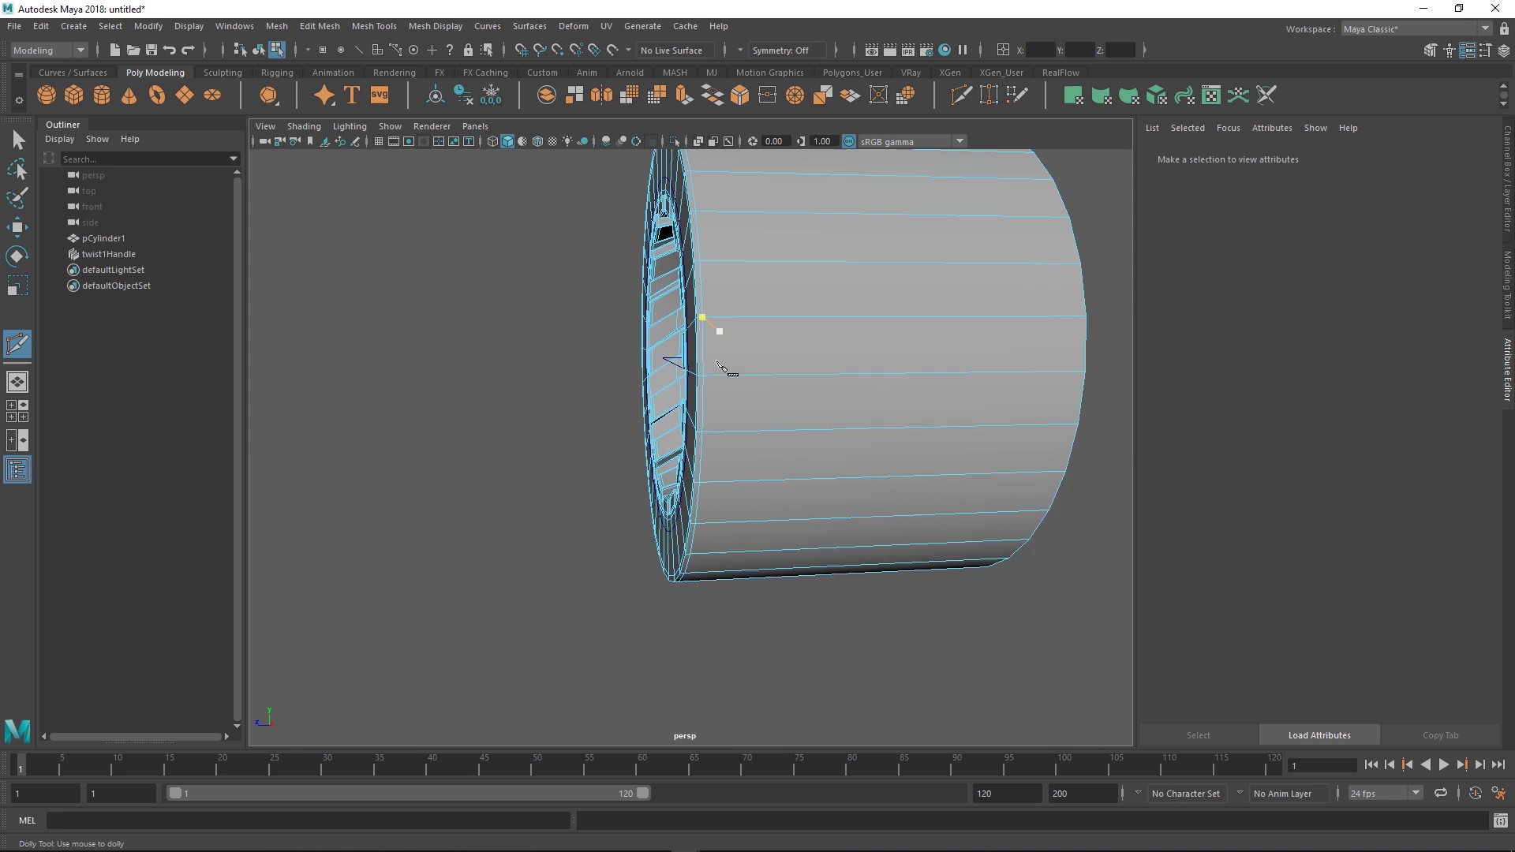
alt+middle_drag(730, 368, 732, 421)
ctrl+click(720, 366)
alt+right_drag(821, 427, 791, 419)
alt+drag(791, 419, 860, 367)
key(q)
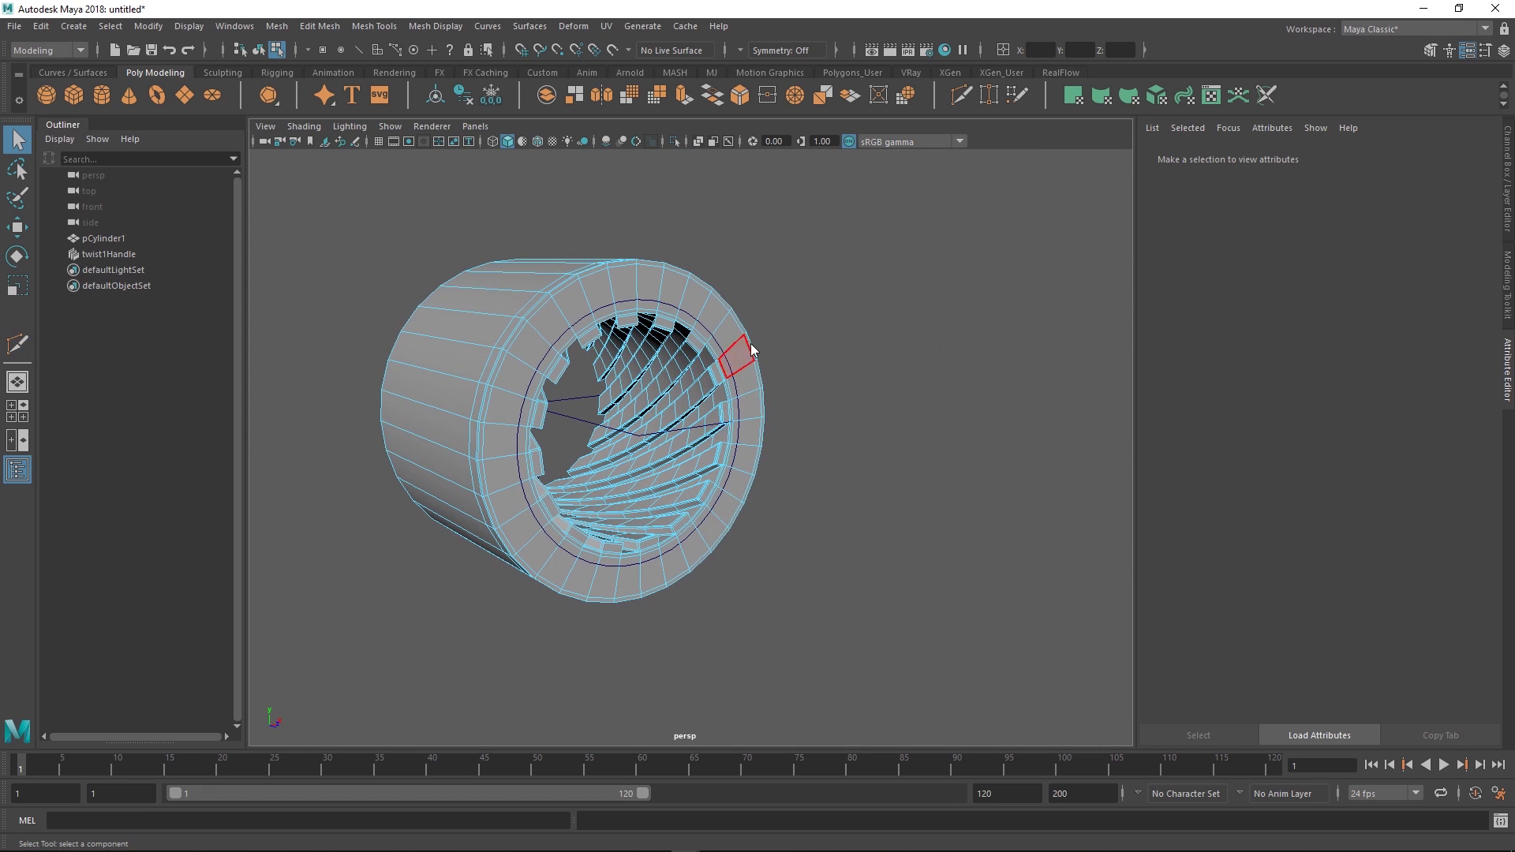
- Return the tube to object mode, check it smoothed, and delete its construction history to bake in the twist
right_click(740, 341)
right_drag(741, 338, 763, 325)
click(774, 332)
alt+drag(764, 325, 628, 325)
alt+middle_drag(629, 325, 761, 378)
alt+right_drag(762, 377, 745, 368)
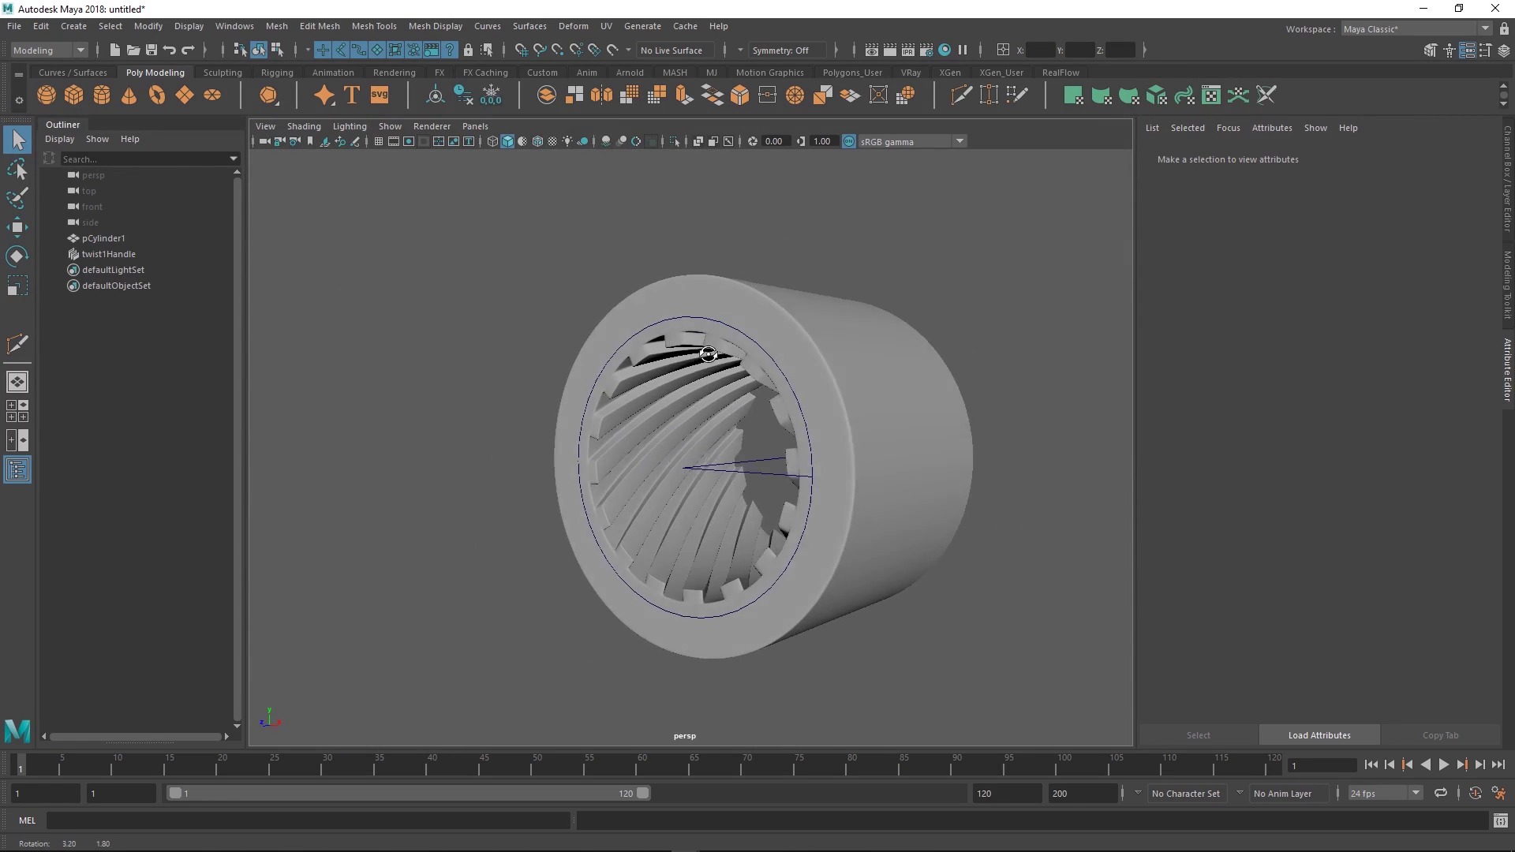
alt+drag(745, 367, 717, 359)
click(842, 363)
key(alt+shift+d)
click(808, 241)
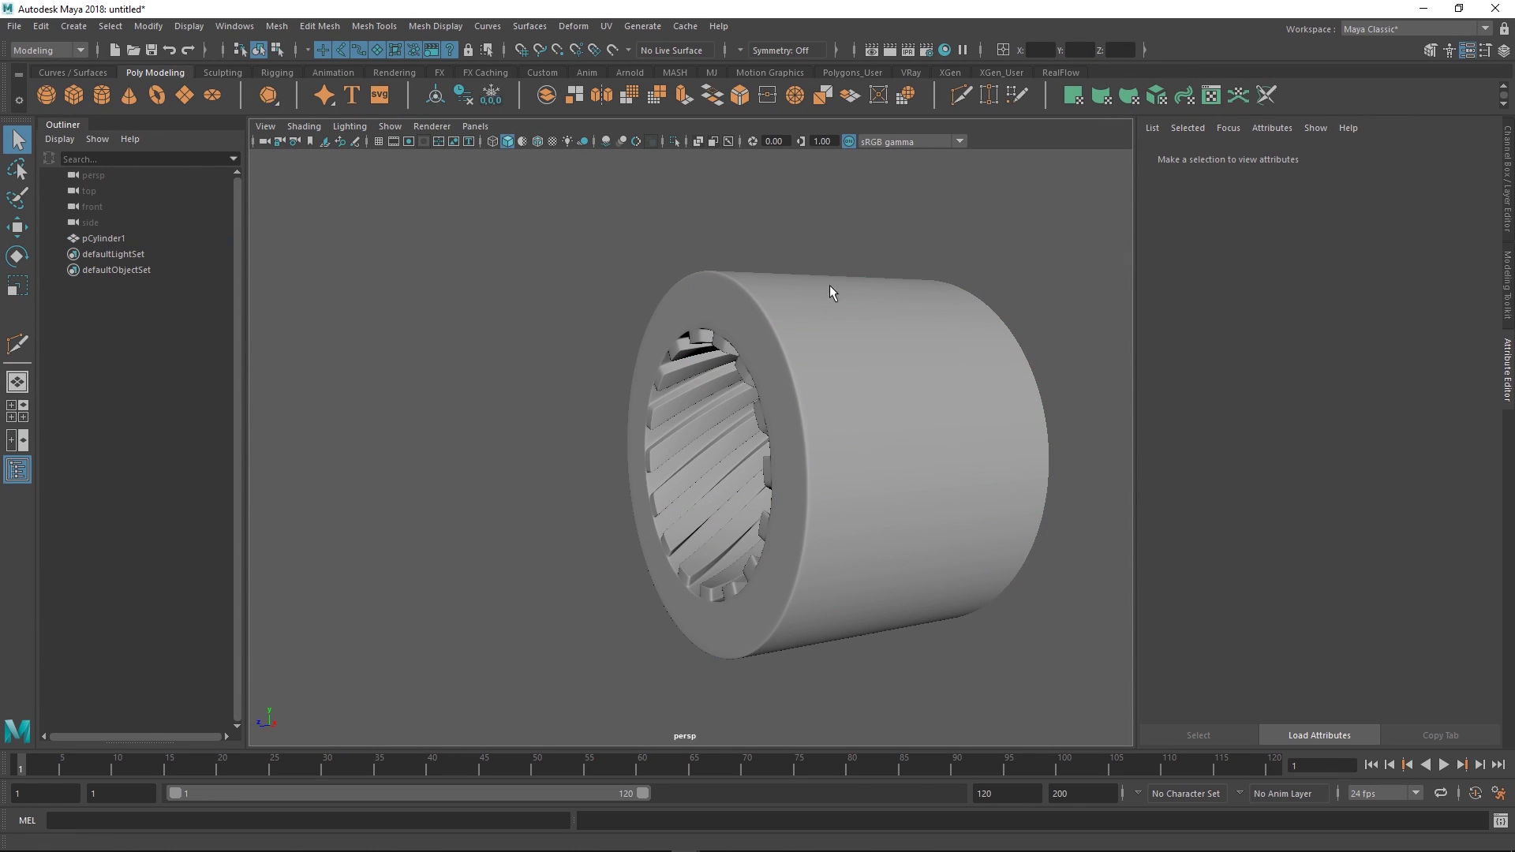
- Apply Soften/Harden Edges to the whole unsmoothed tube, reapply it, and check the shading from the open end
alt+drag(829, 287, 835, 362)
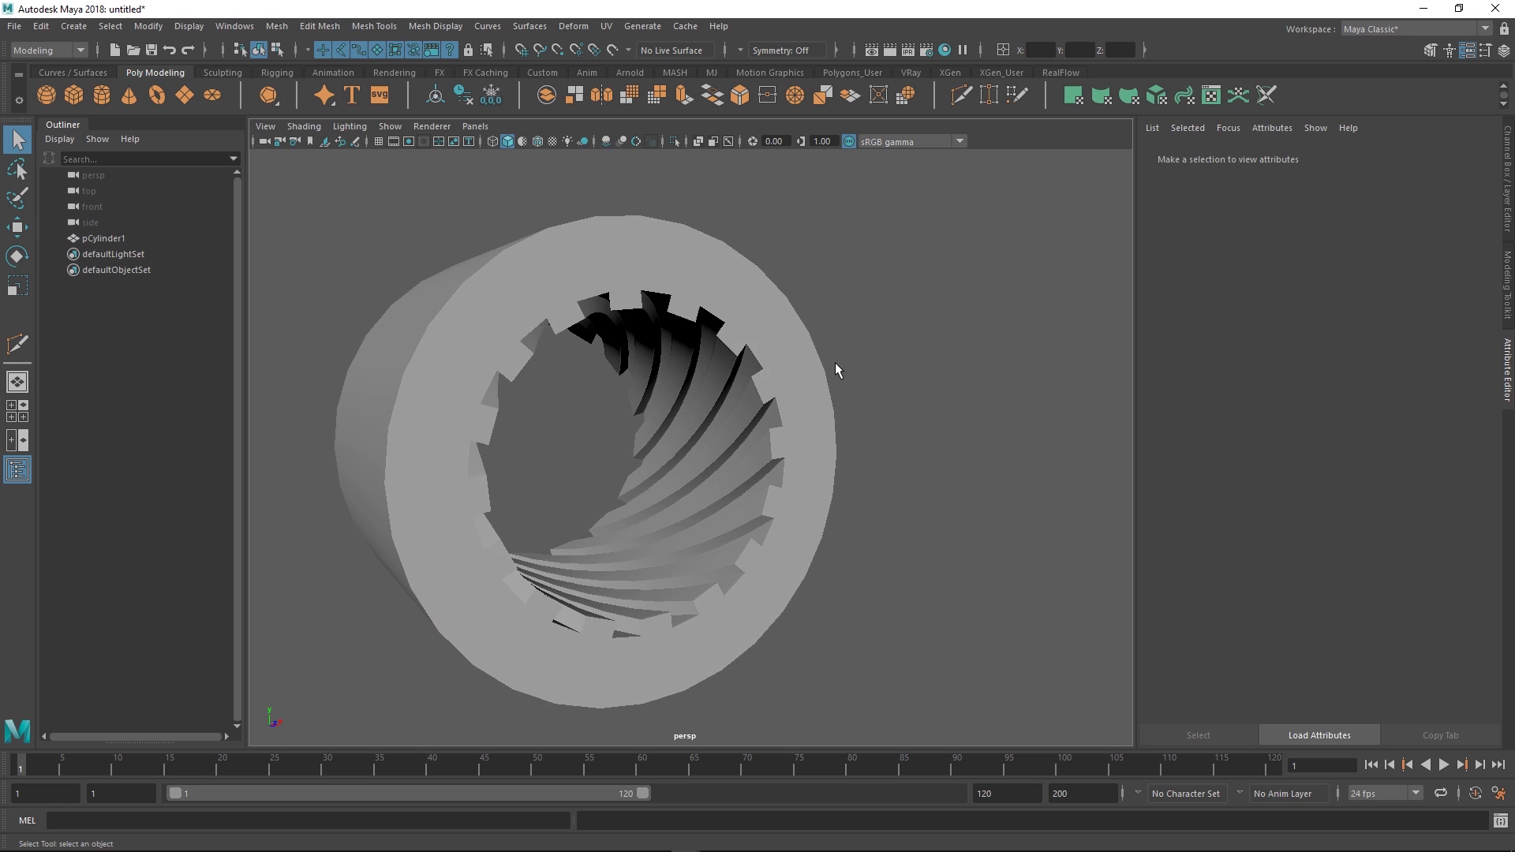
click(806, 372)
mouse_move(804, 372)
shift+right_down()
mouse_move(882, 404)
mouse_move(933, 398)
shift+right_up()
click(848, 410)
mouse_move(849, 410)
alt+mouse_down()
mouse_move(853, 445)
mouse_move(784, 433)
alt+mouse_up()
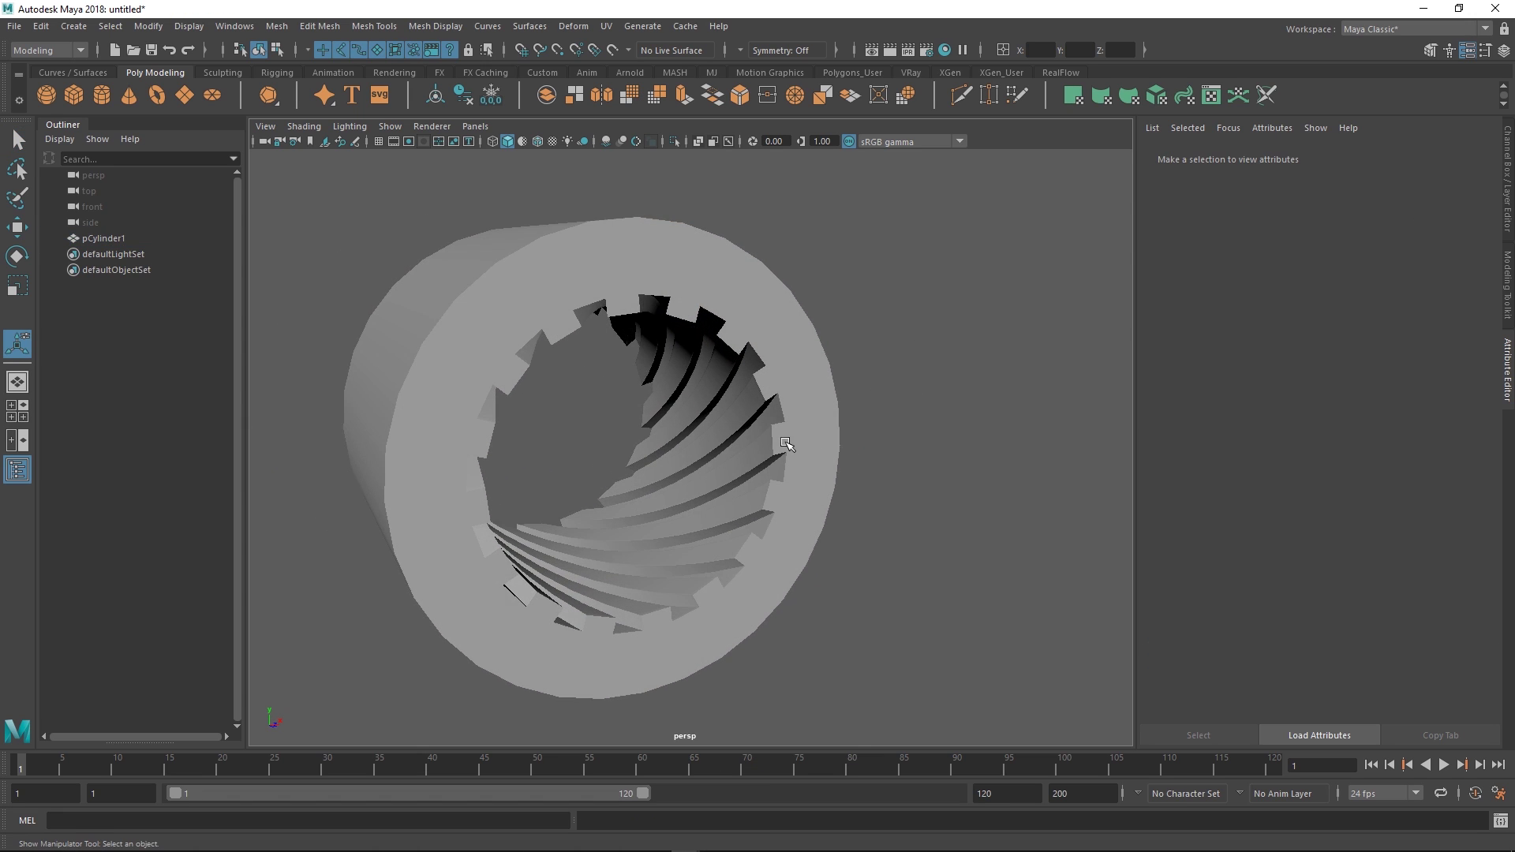
click(789, 440)
shift+right_drag(792, 441, 915, 450)
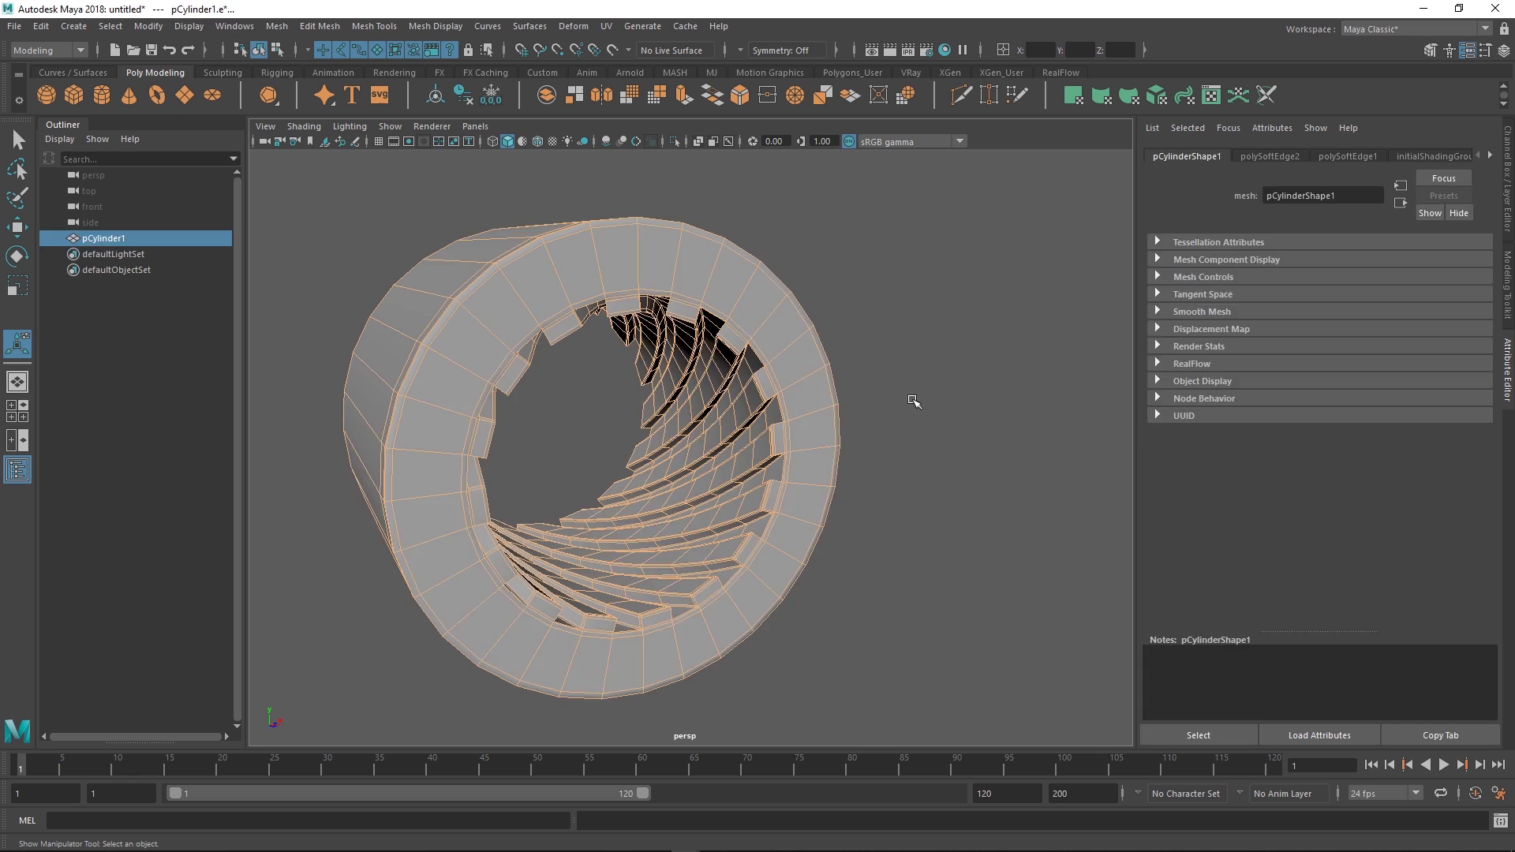
click(913, 399)
alt+drag(913, 399, 647, 394)
alt+drag(676, 453, 852, 473)
scroll(808, 494, up, 5)
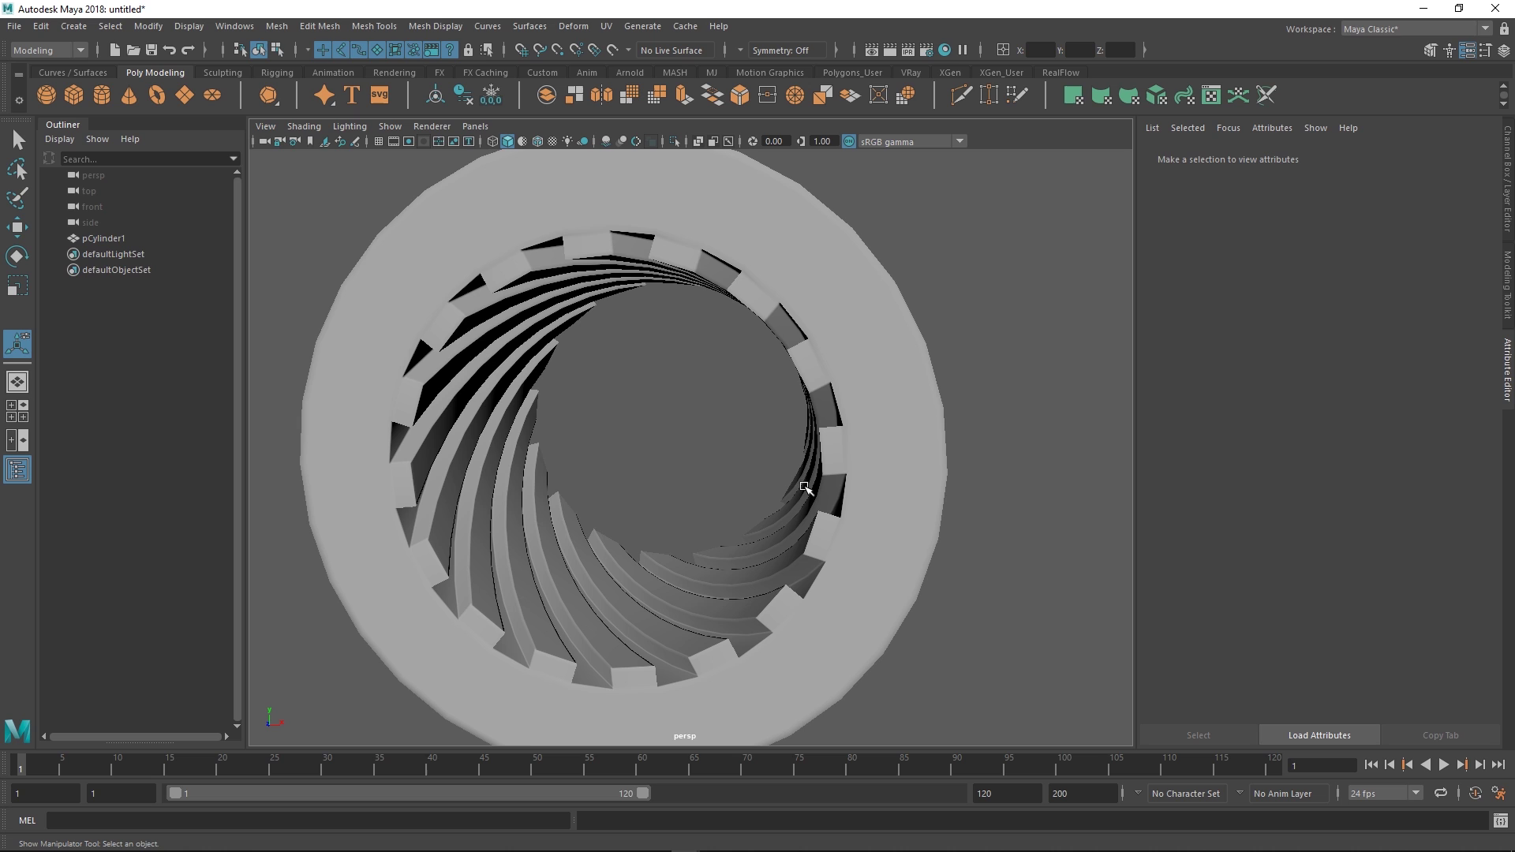
- Preview the finished tube smoothed and examine the spiral ribs and their edge flow from several angles
click(786, 568)
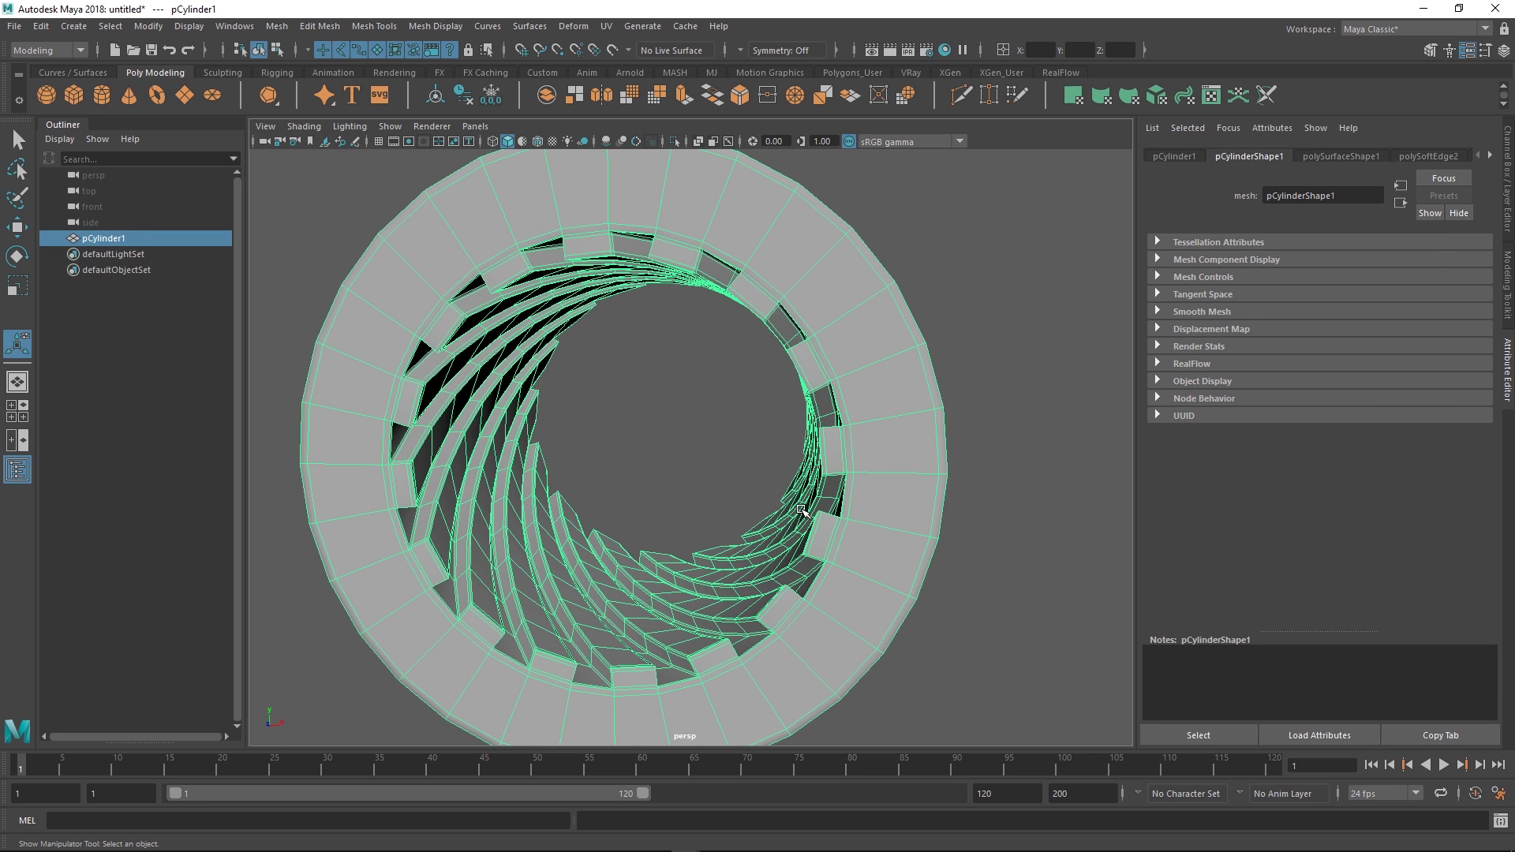
alt+drag(785, 503, 774, 423)
key(3)
click(923, 352)
alt+middle_drag(774, 423, 668, 466)
alt+right_drag(668, 466, 750, 419)
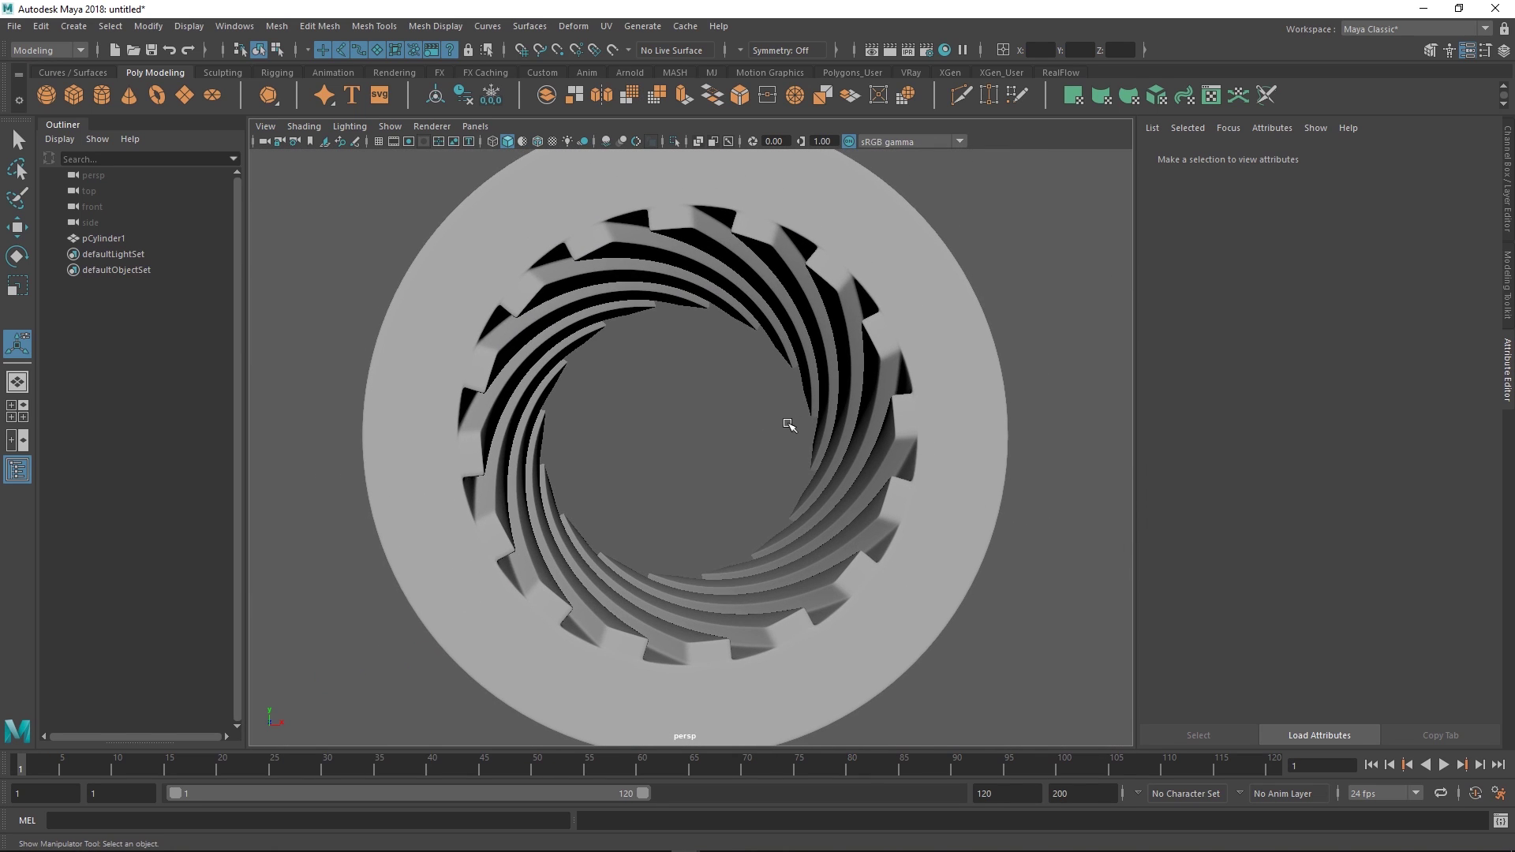
alt+drag(825, 450, 783, 418)
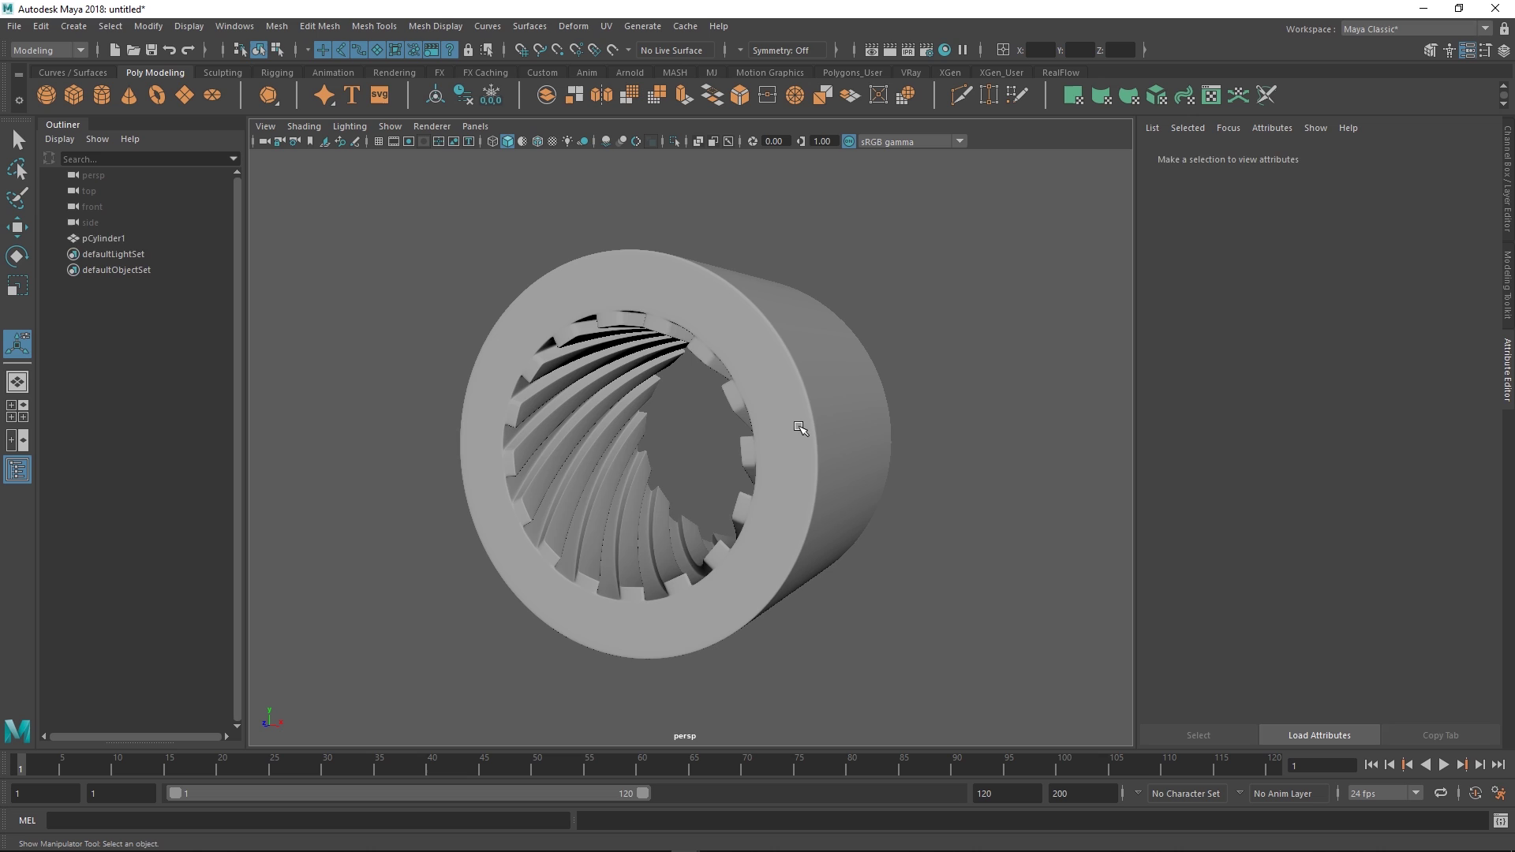
click(799, 429)
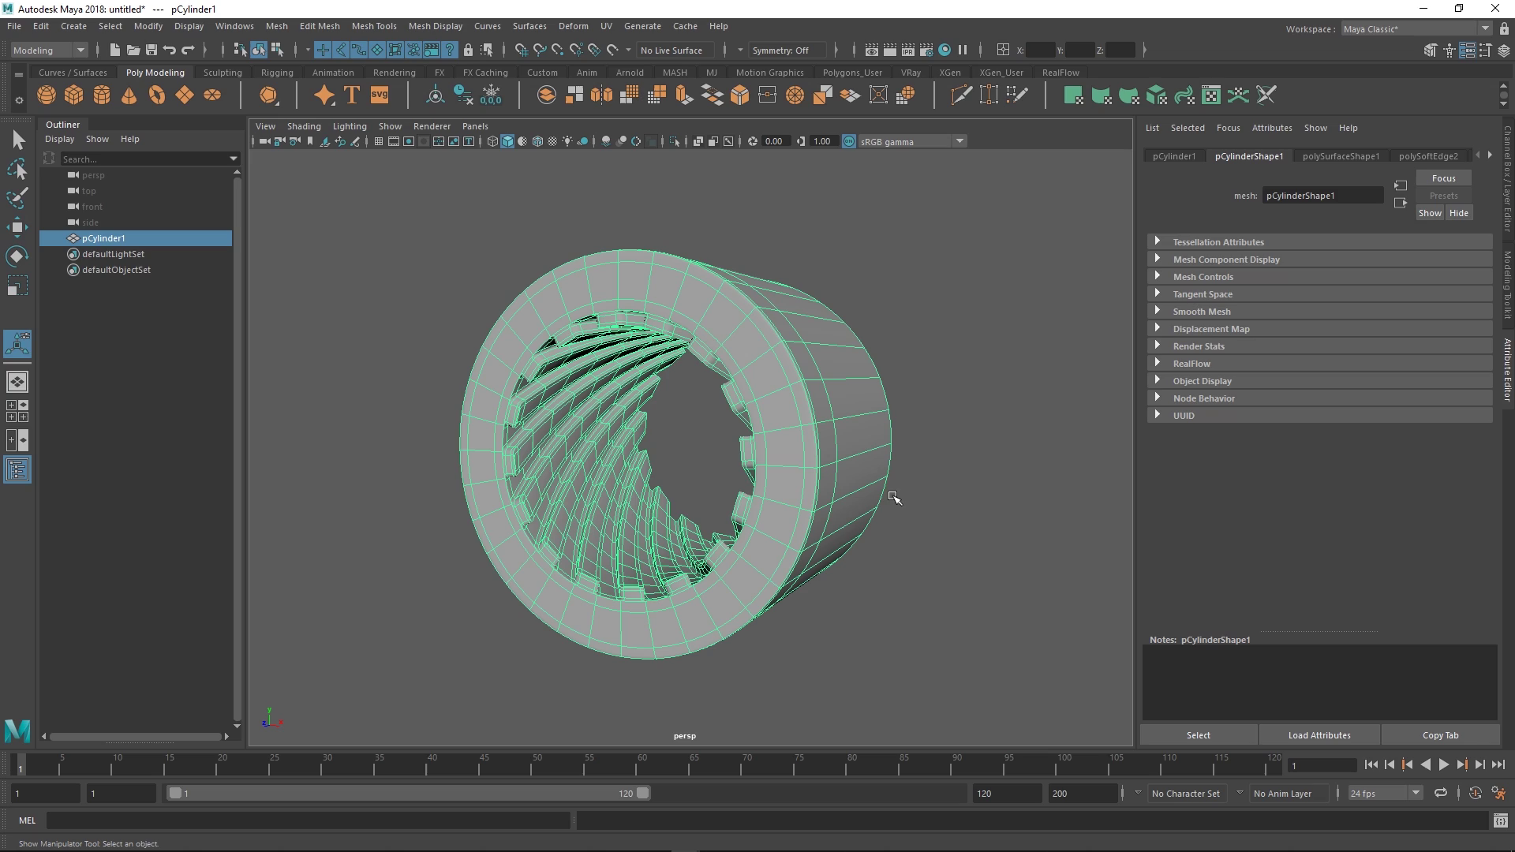
alt+drag(938, 489, 1012, 519)
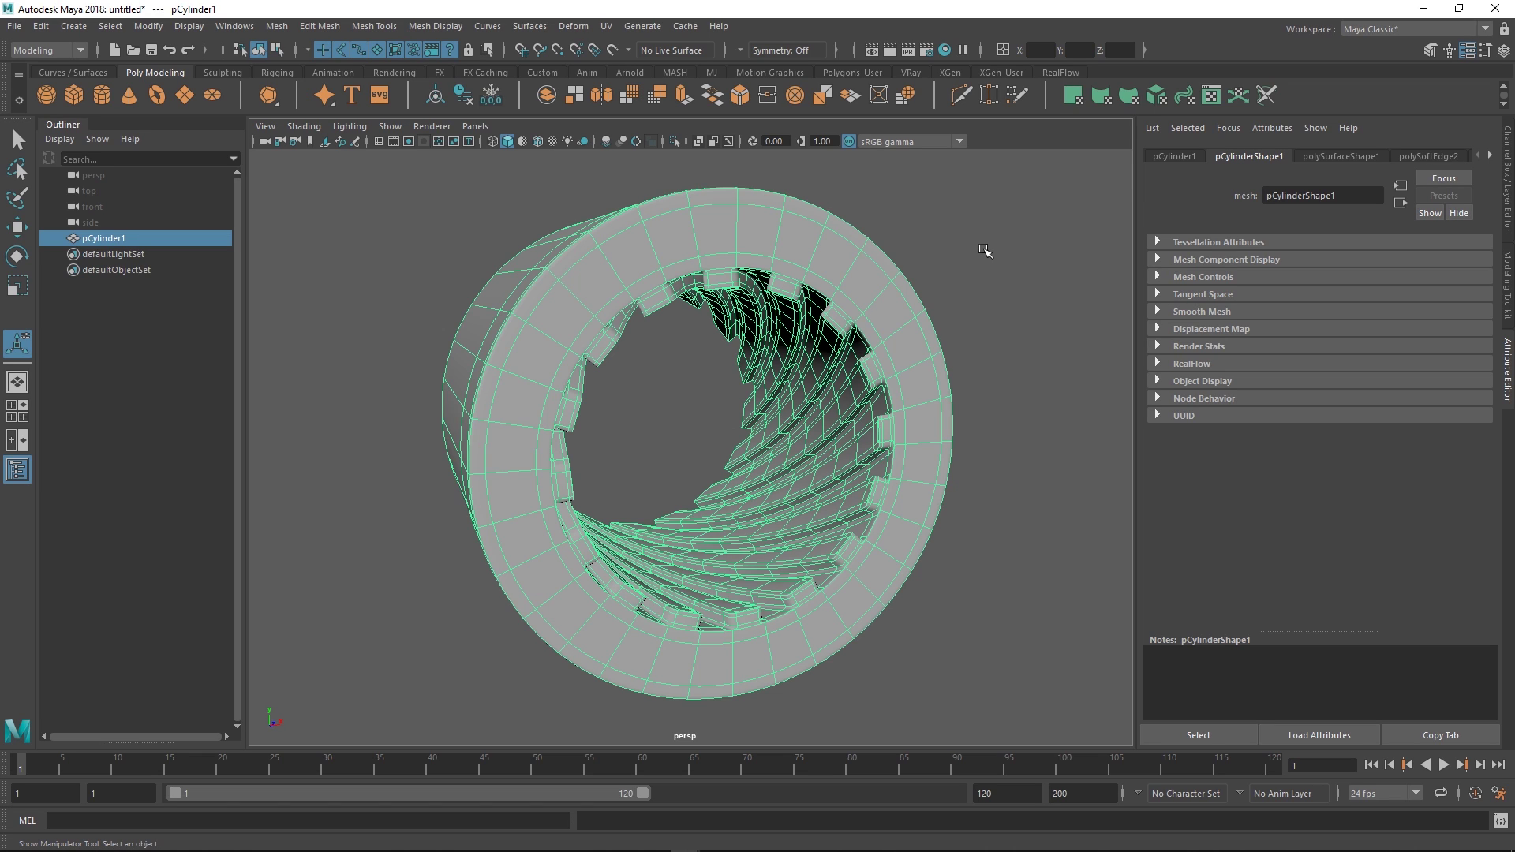
click(1001, 389)
scroll(953, 411, up, 3)
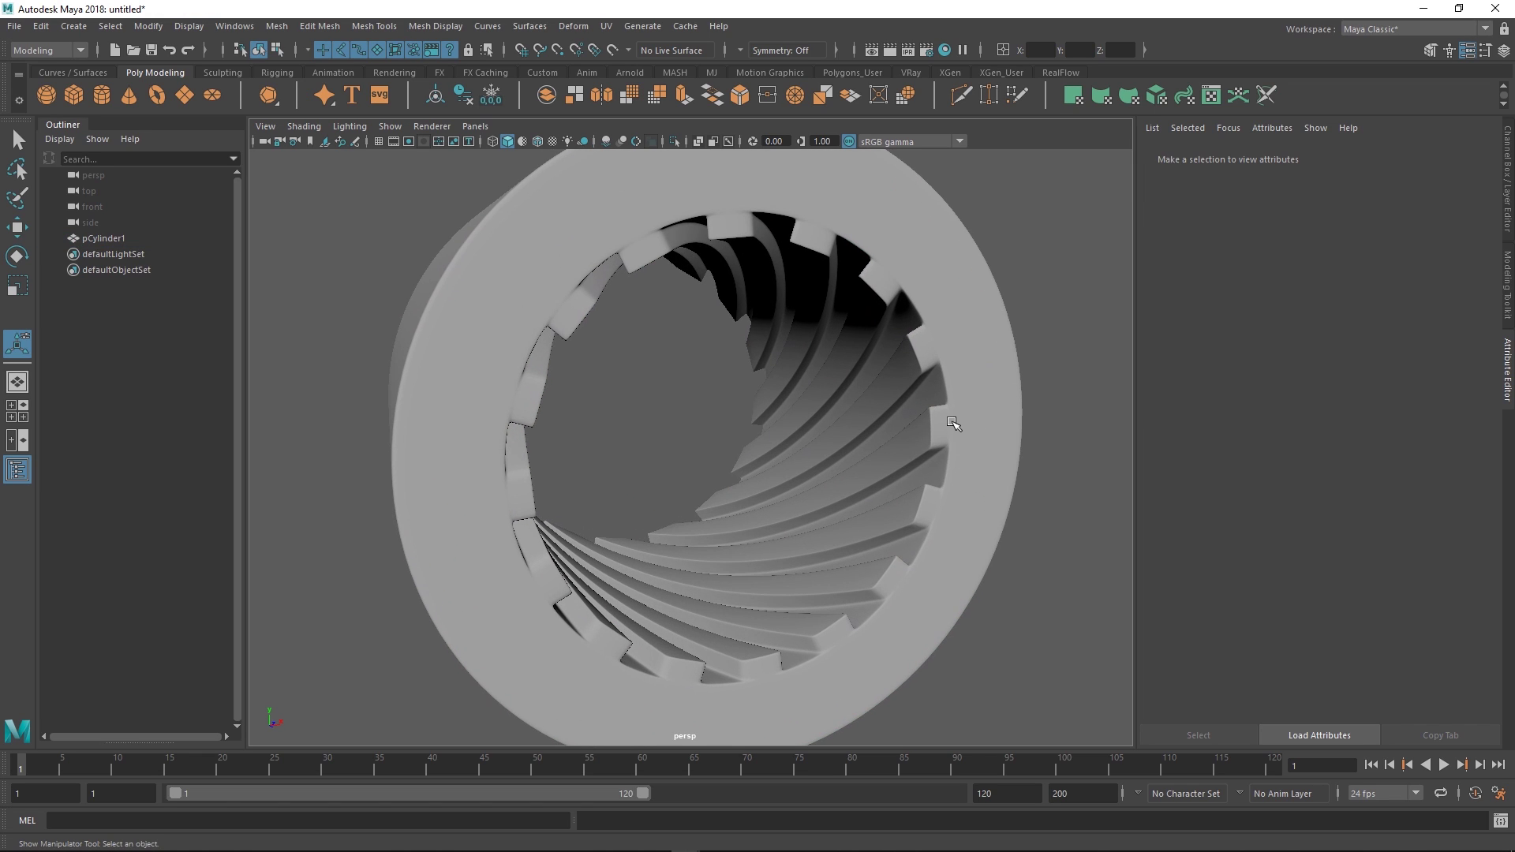